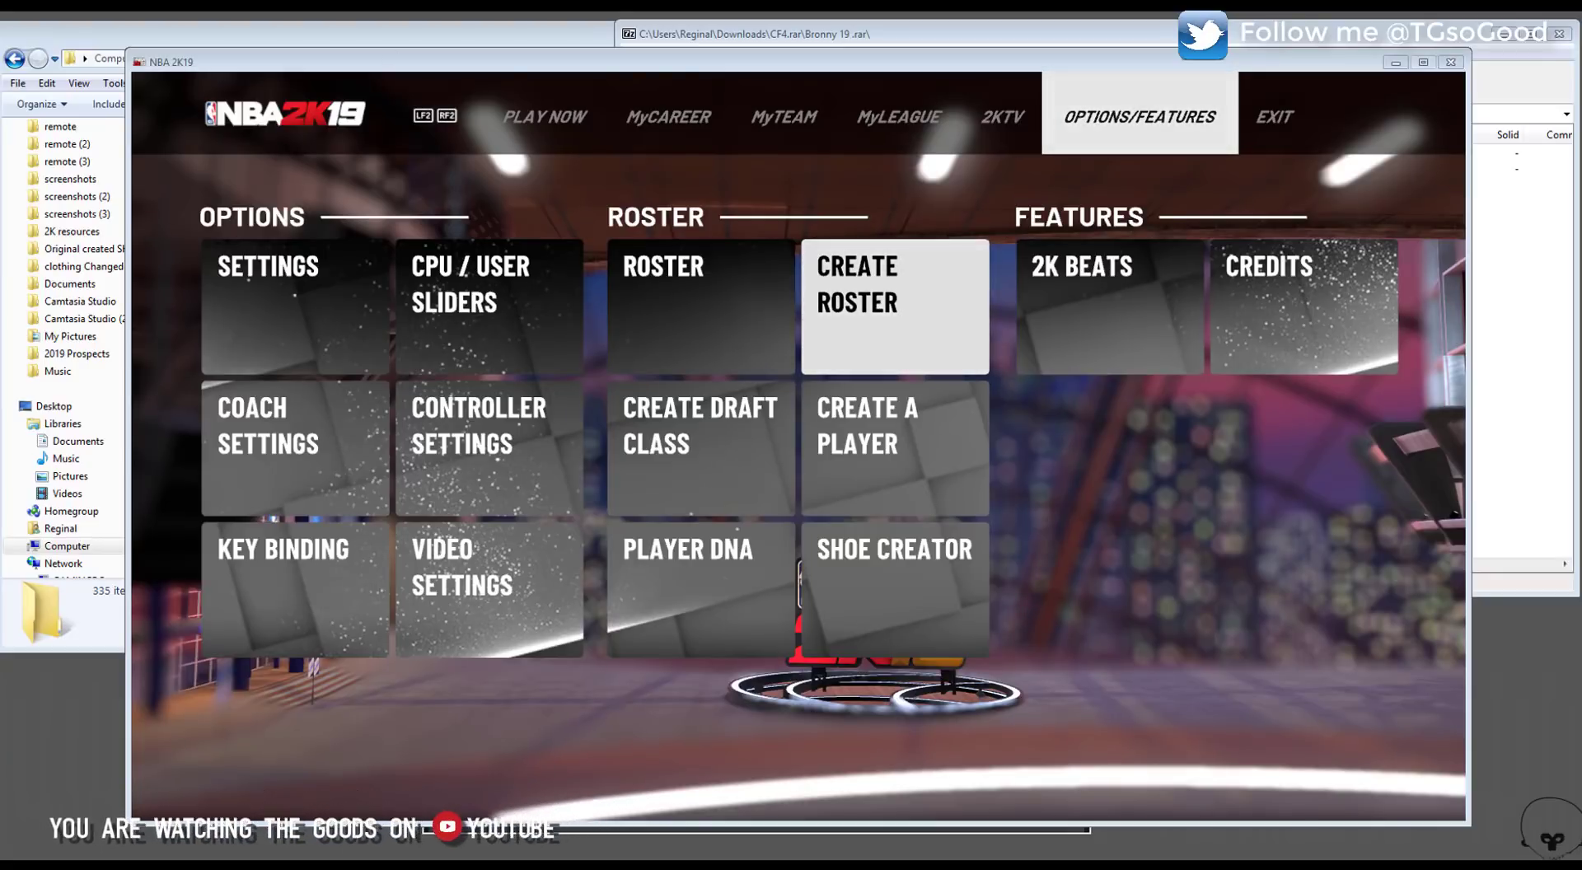
- Start Create Roster and choose the user-created roster for editing
click(722, 67)
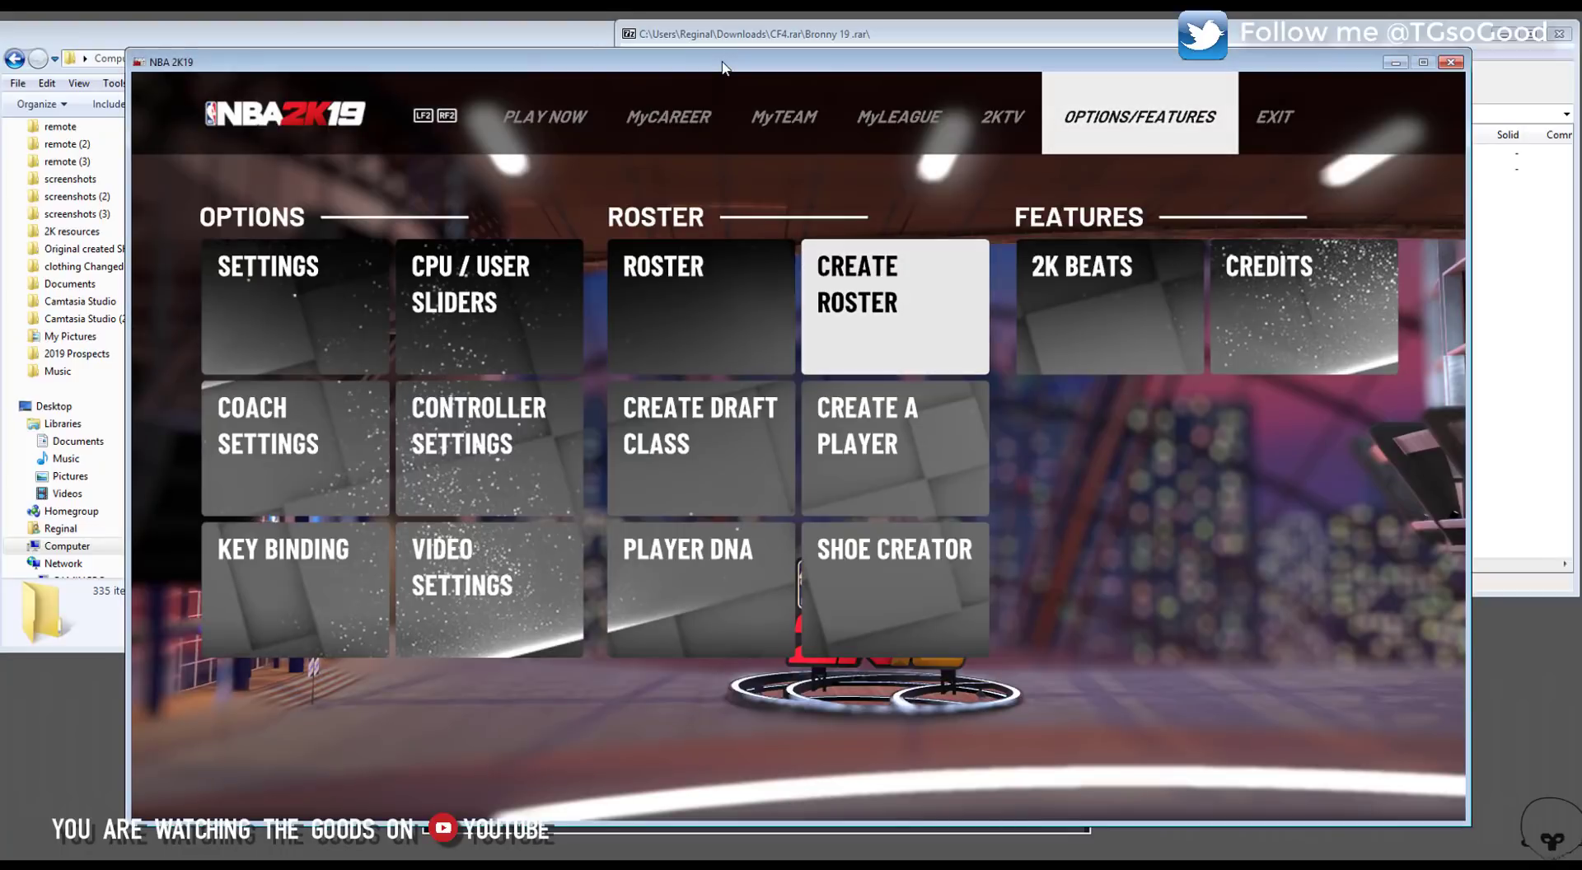
key(Return)
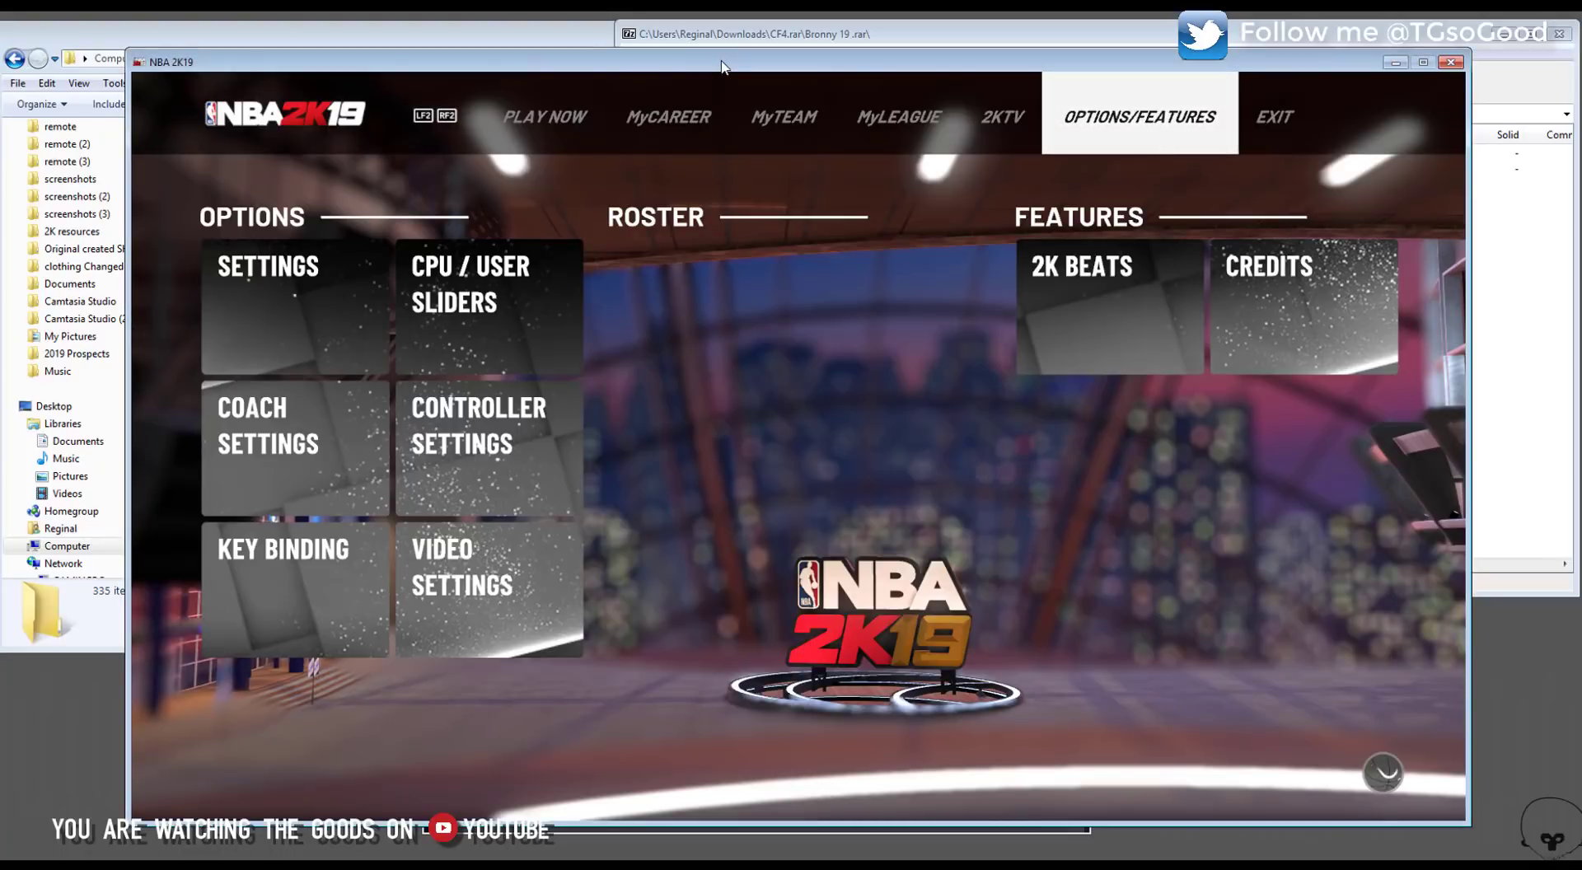
key(Right)
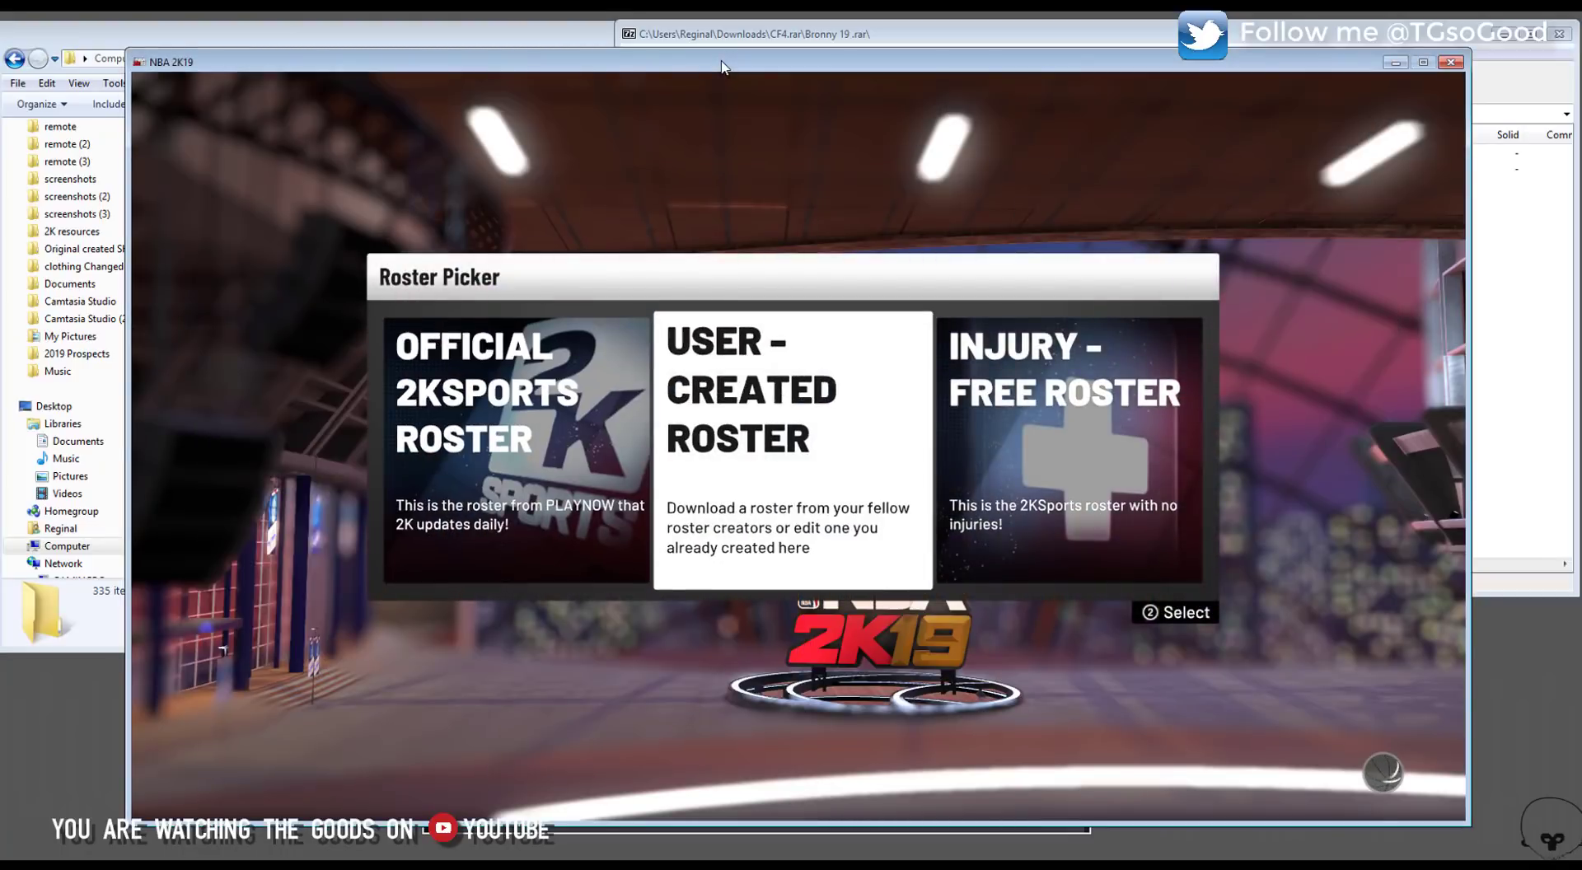
key(Return)
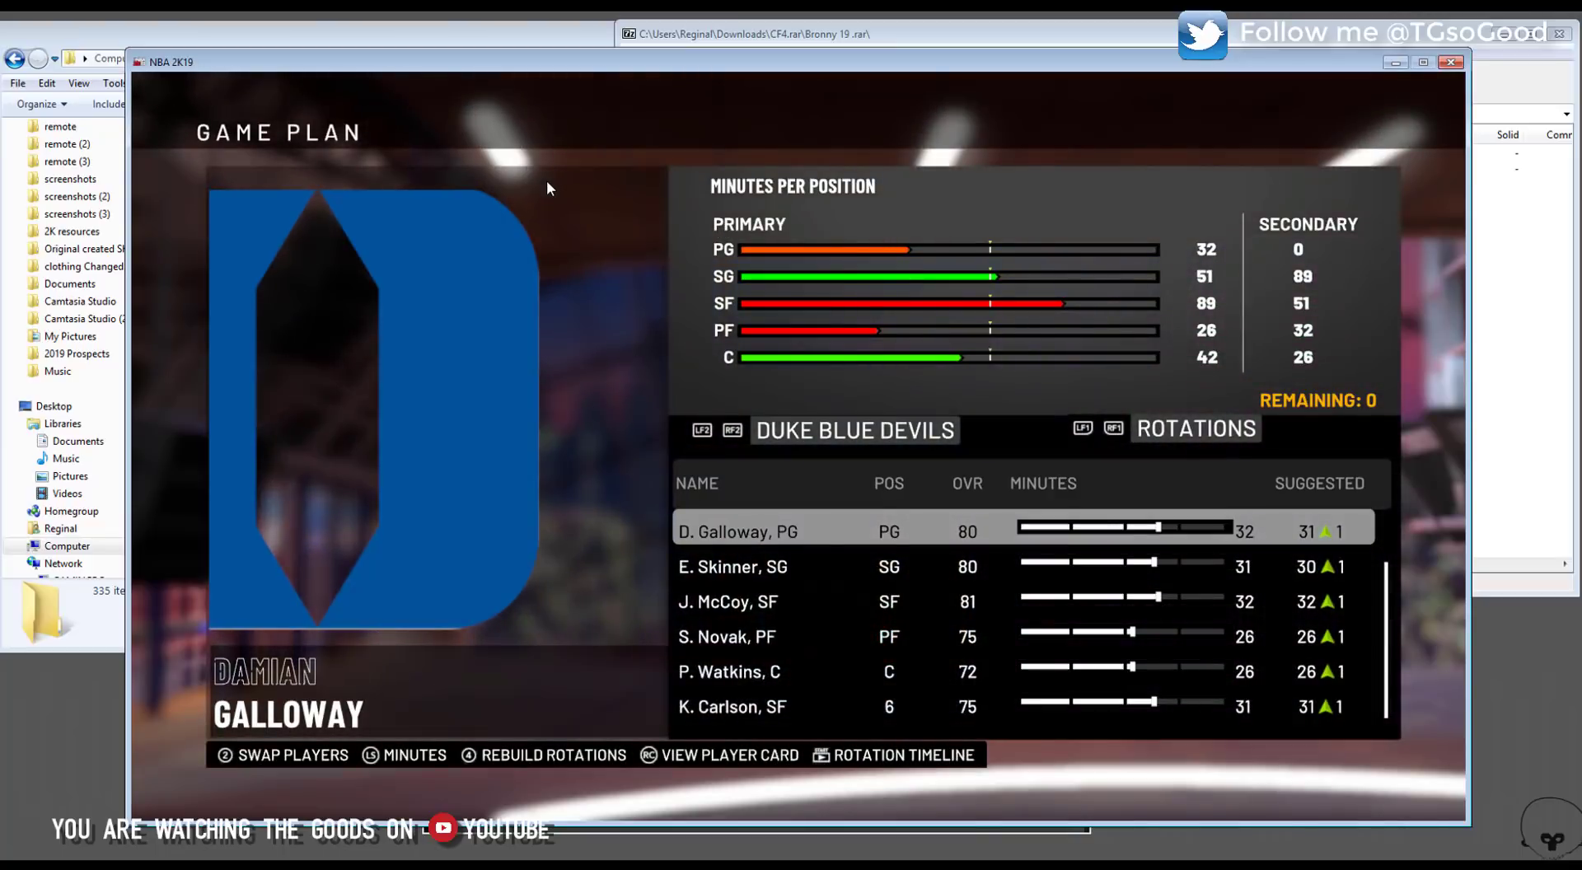
- Cycle the Game Plan through the teams to the Louisville Cardinals and return to the roster creator
key(q)
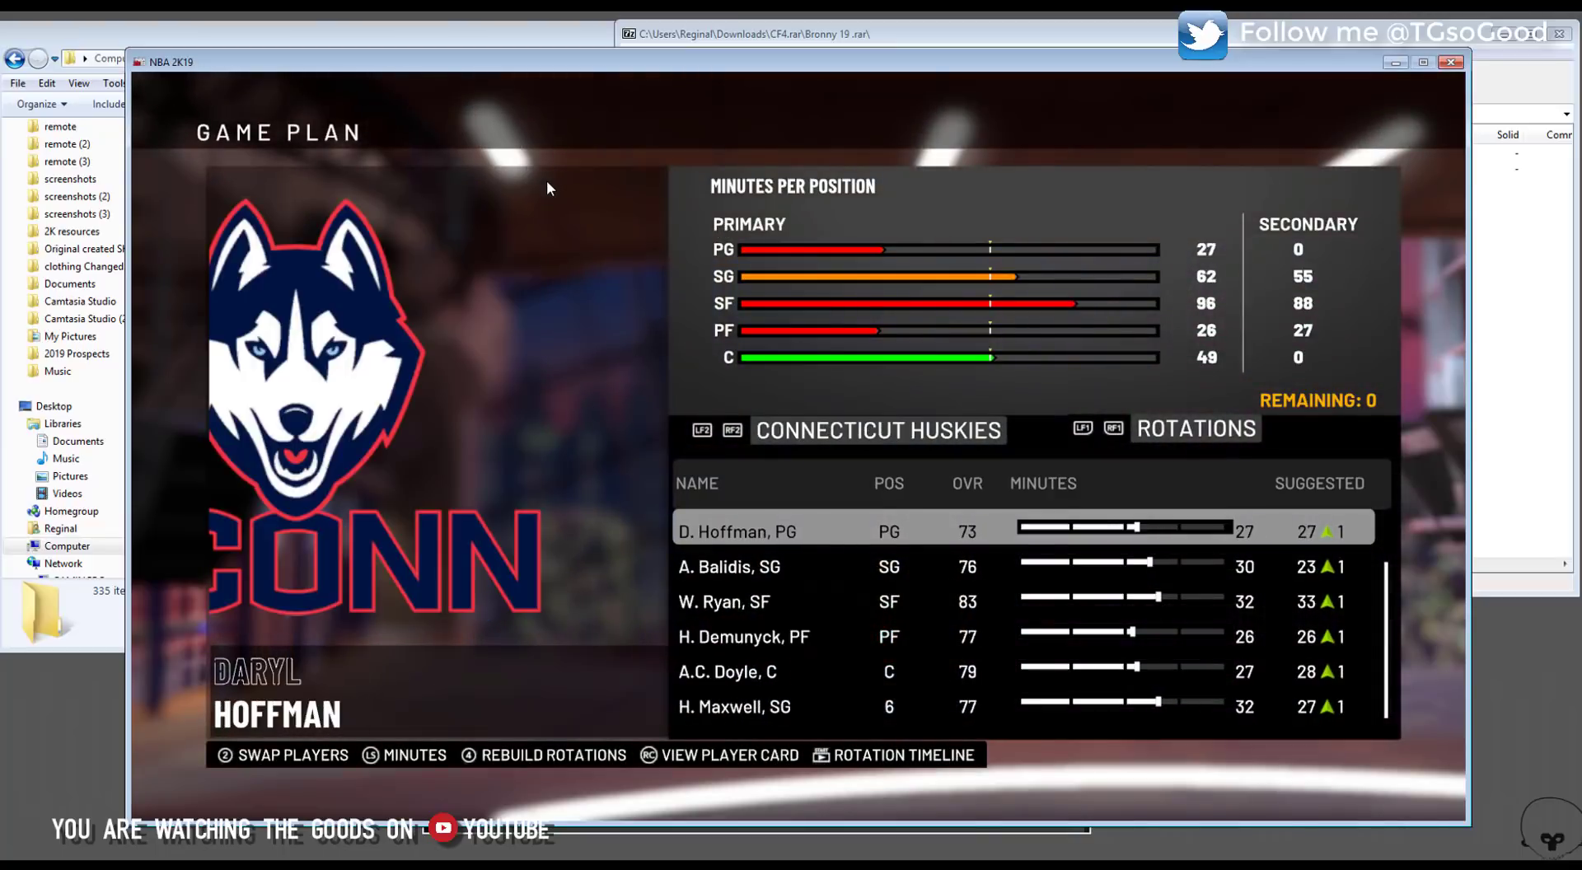
key(q)
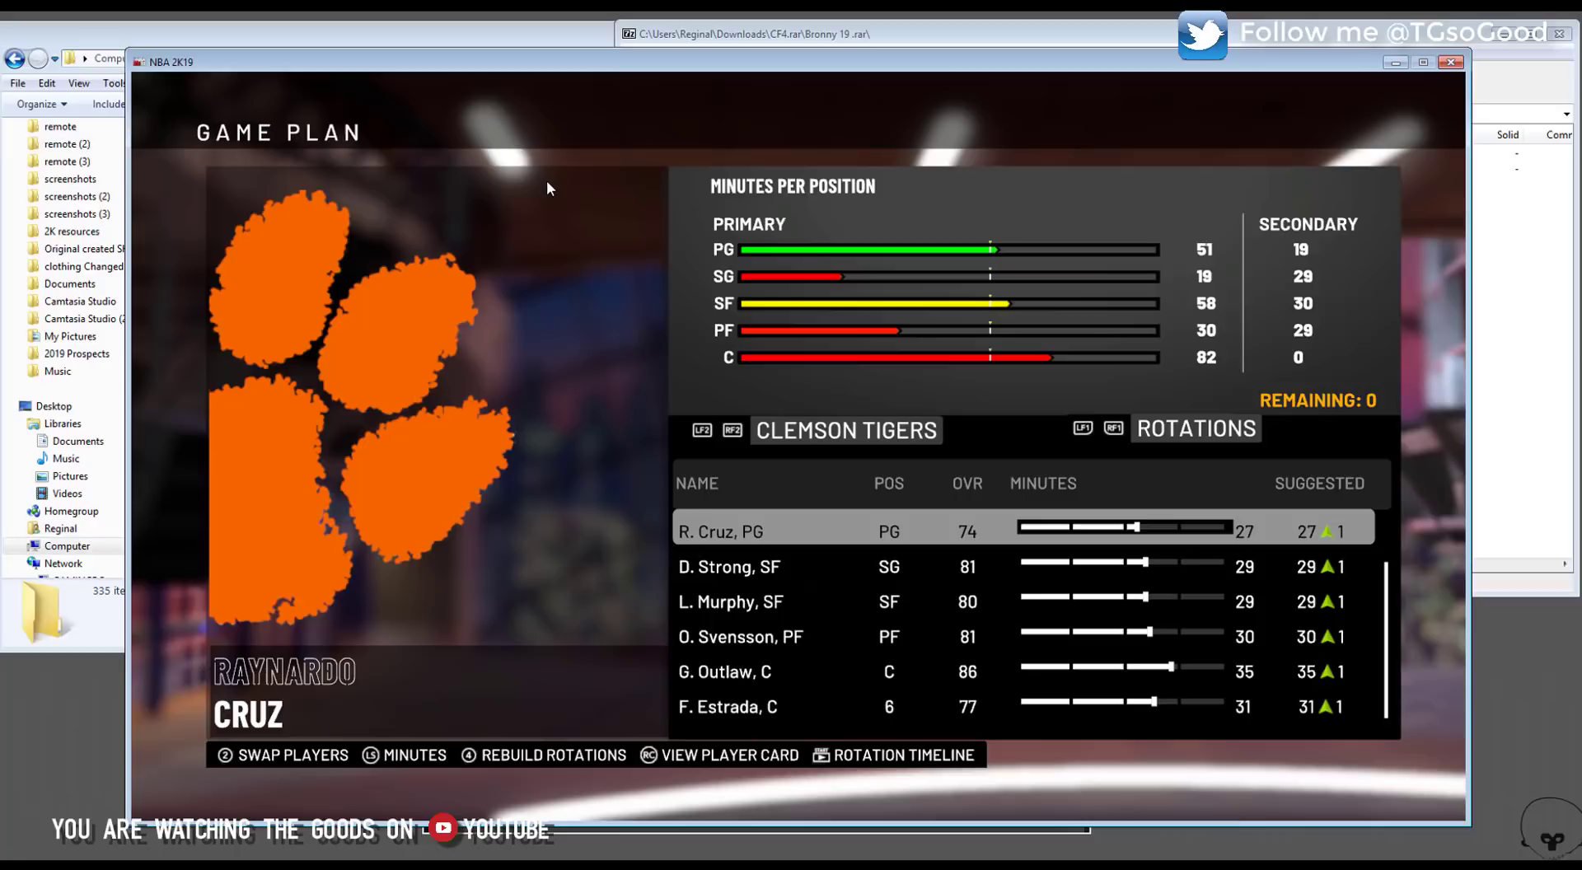
key(q)
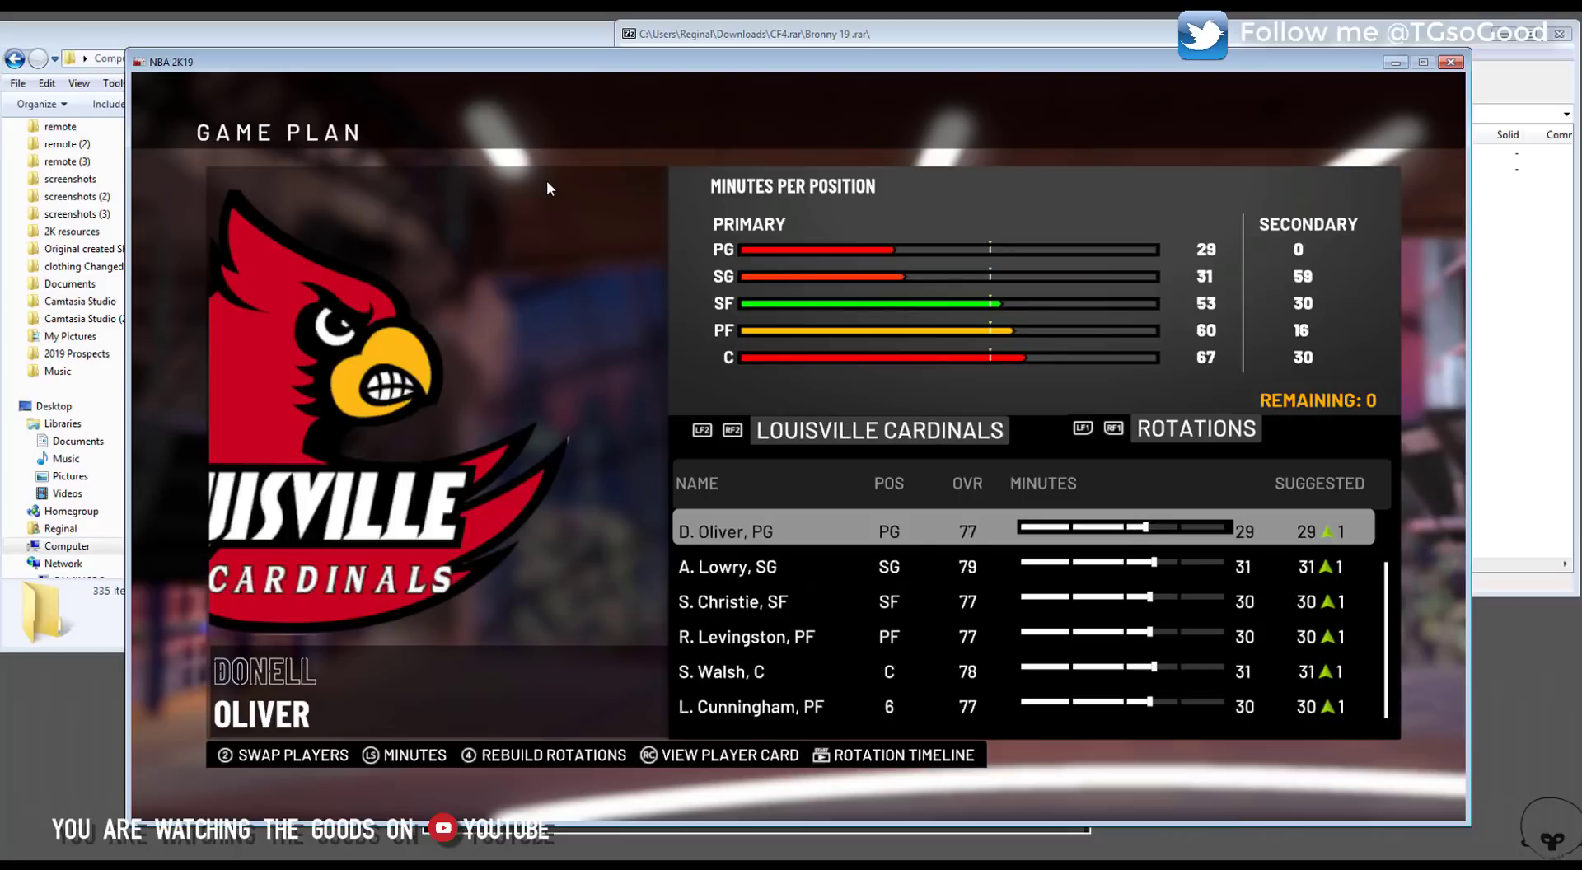
key(Escape)
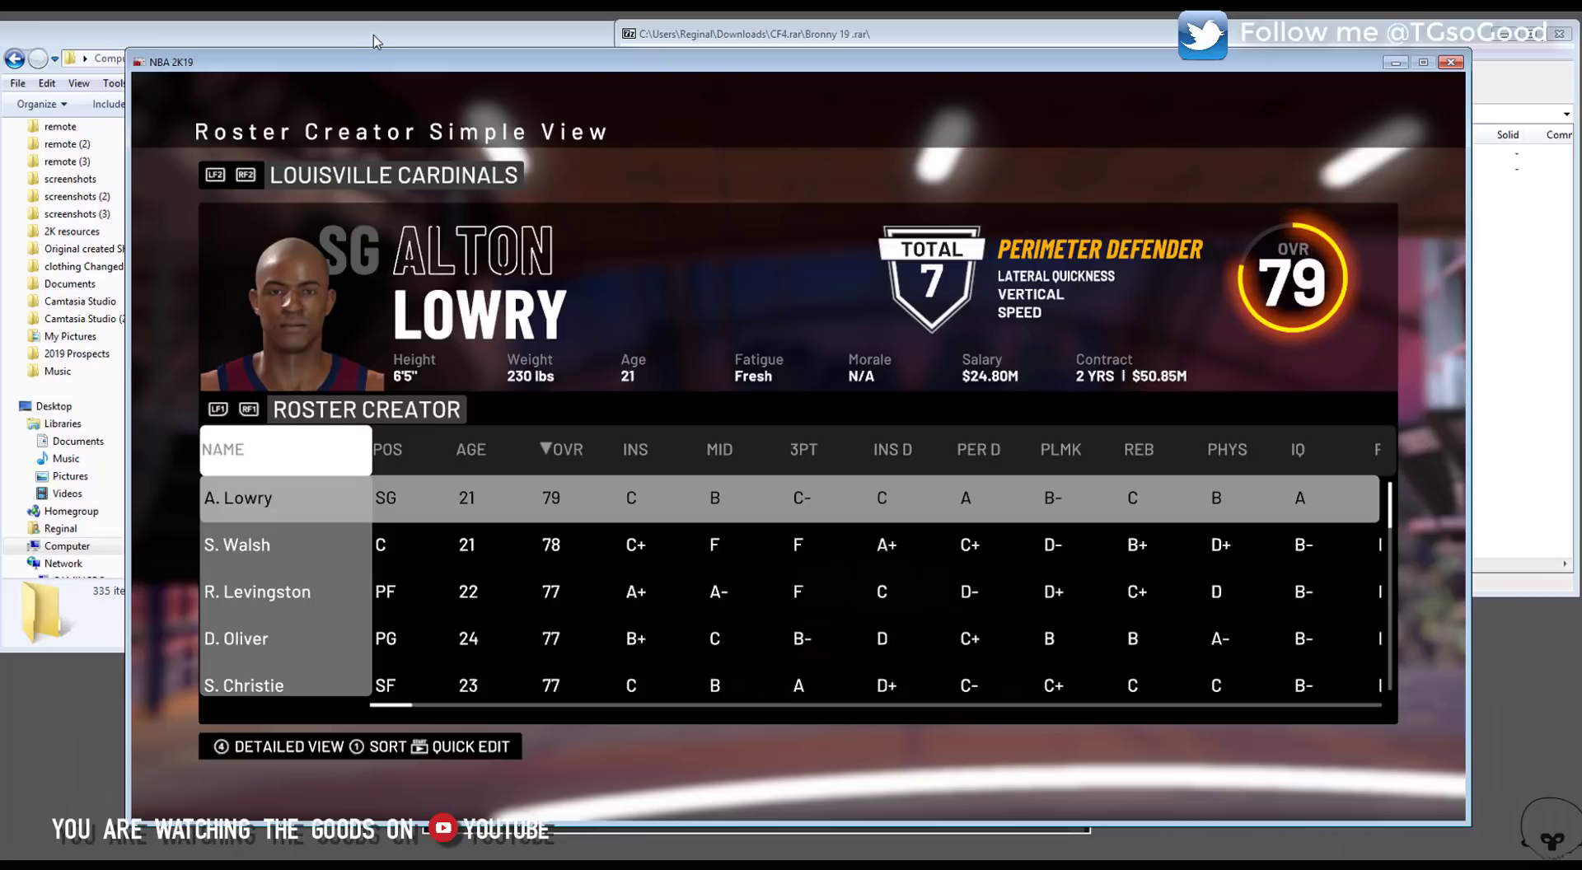
- Check the face files in Windows Explorer's Waigua folder and select Jalen Green.rar at the root of CF4.rar in 7-Zip
click(714, 34)
click(631, 113)
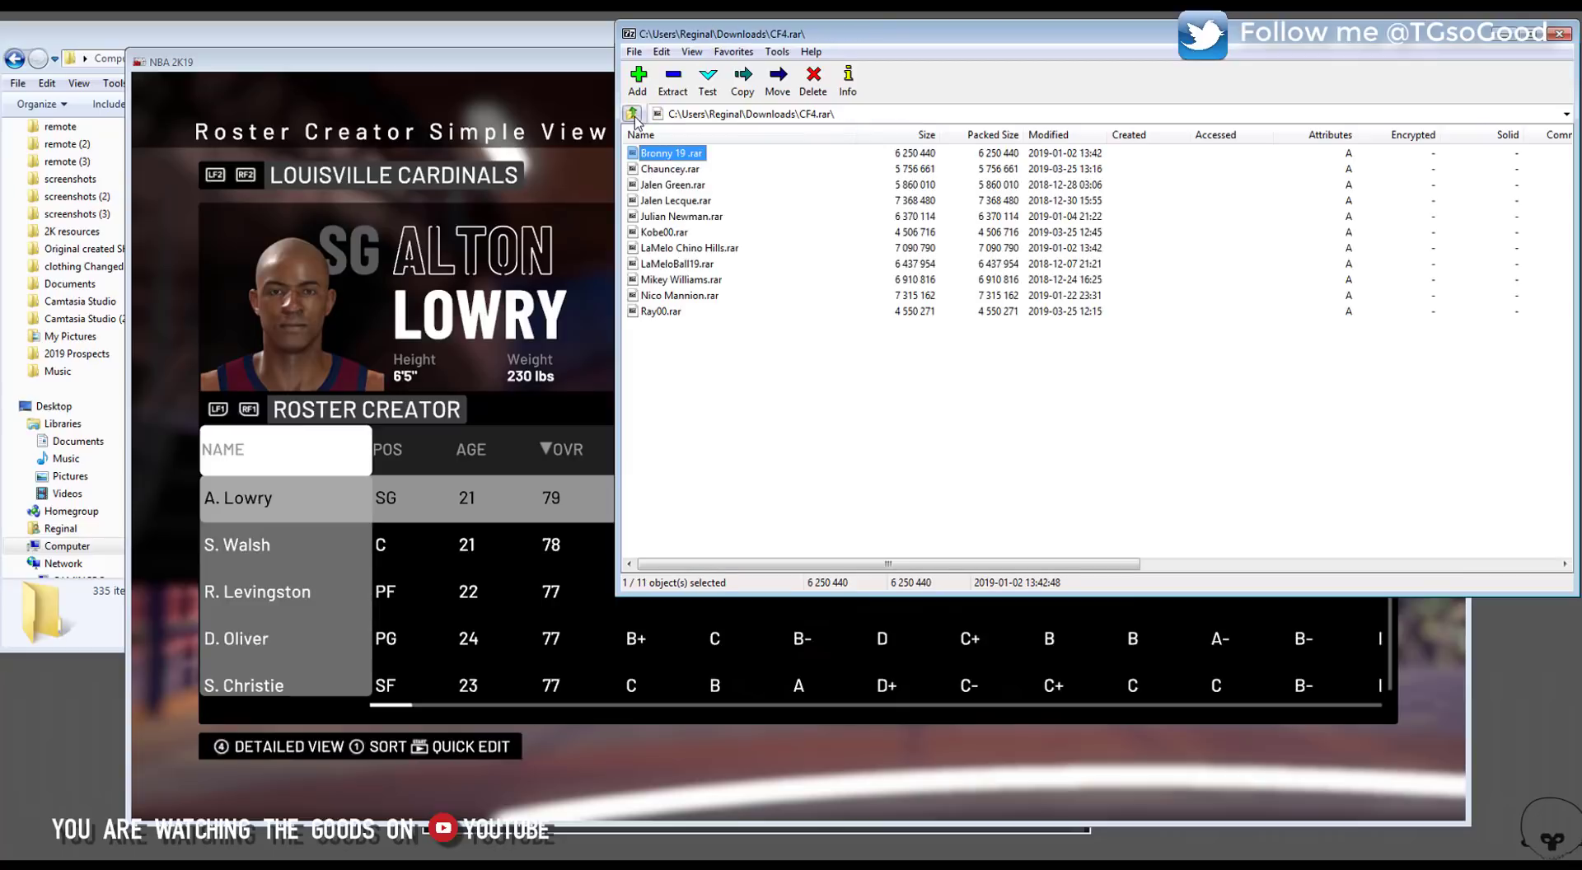
click(497, 40)
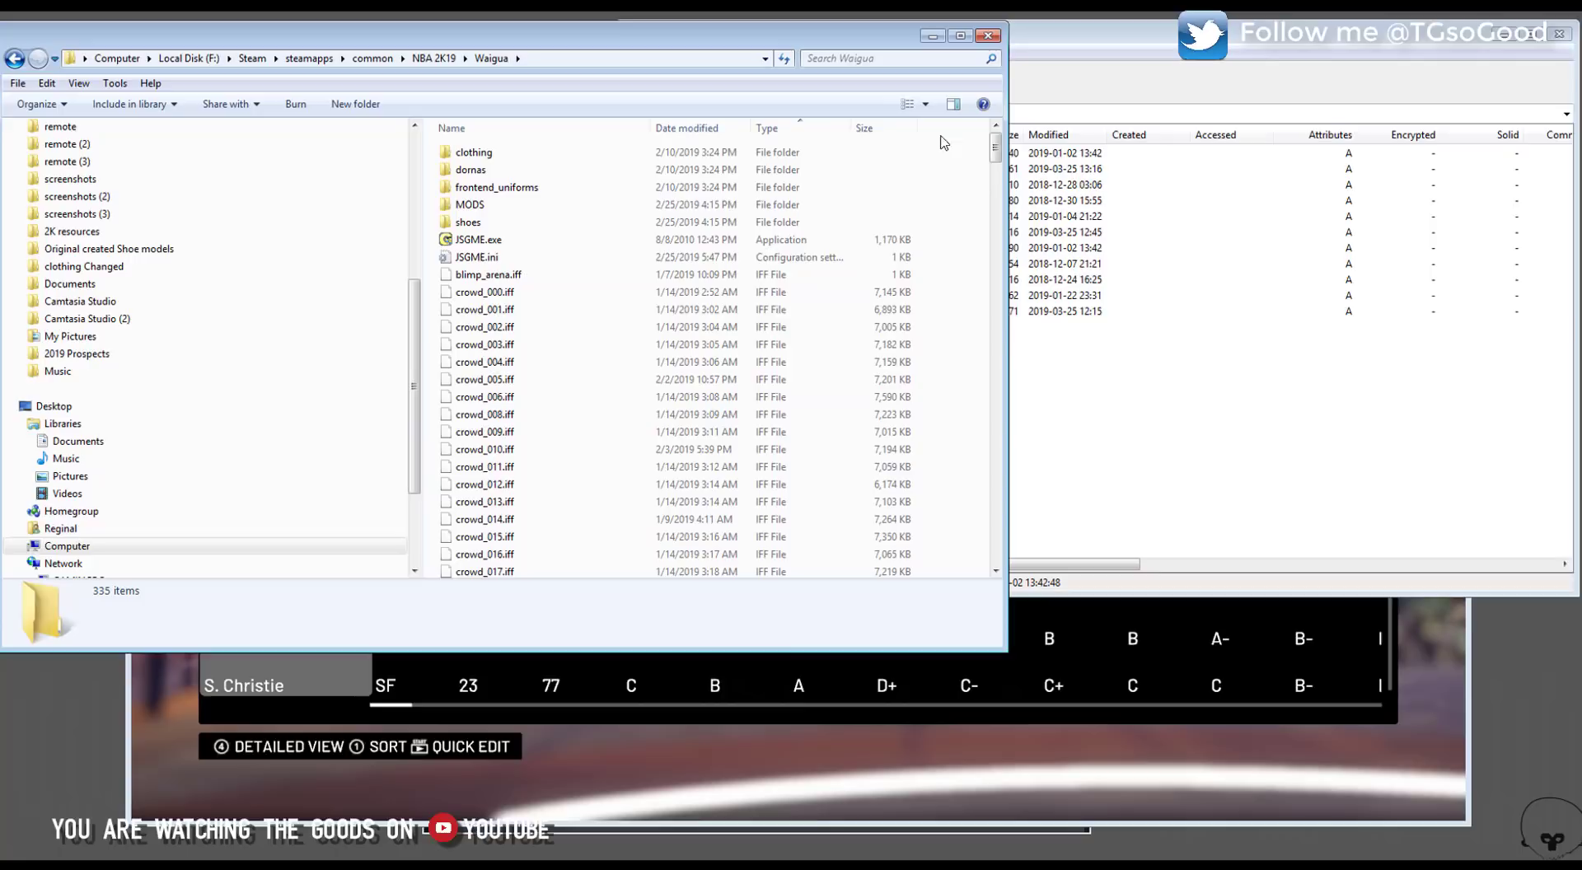
drag(995, 149, 997, 229)
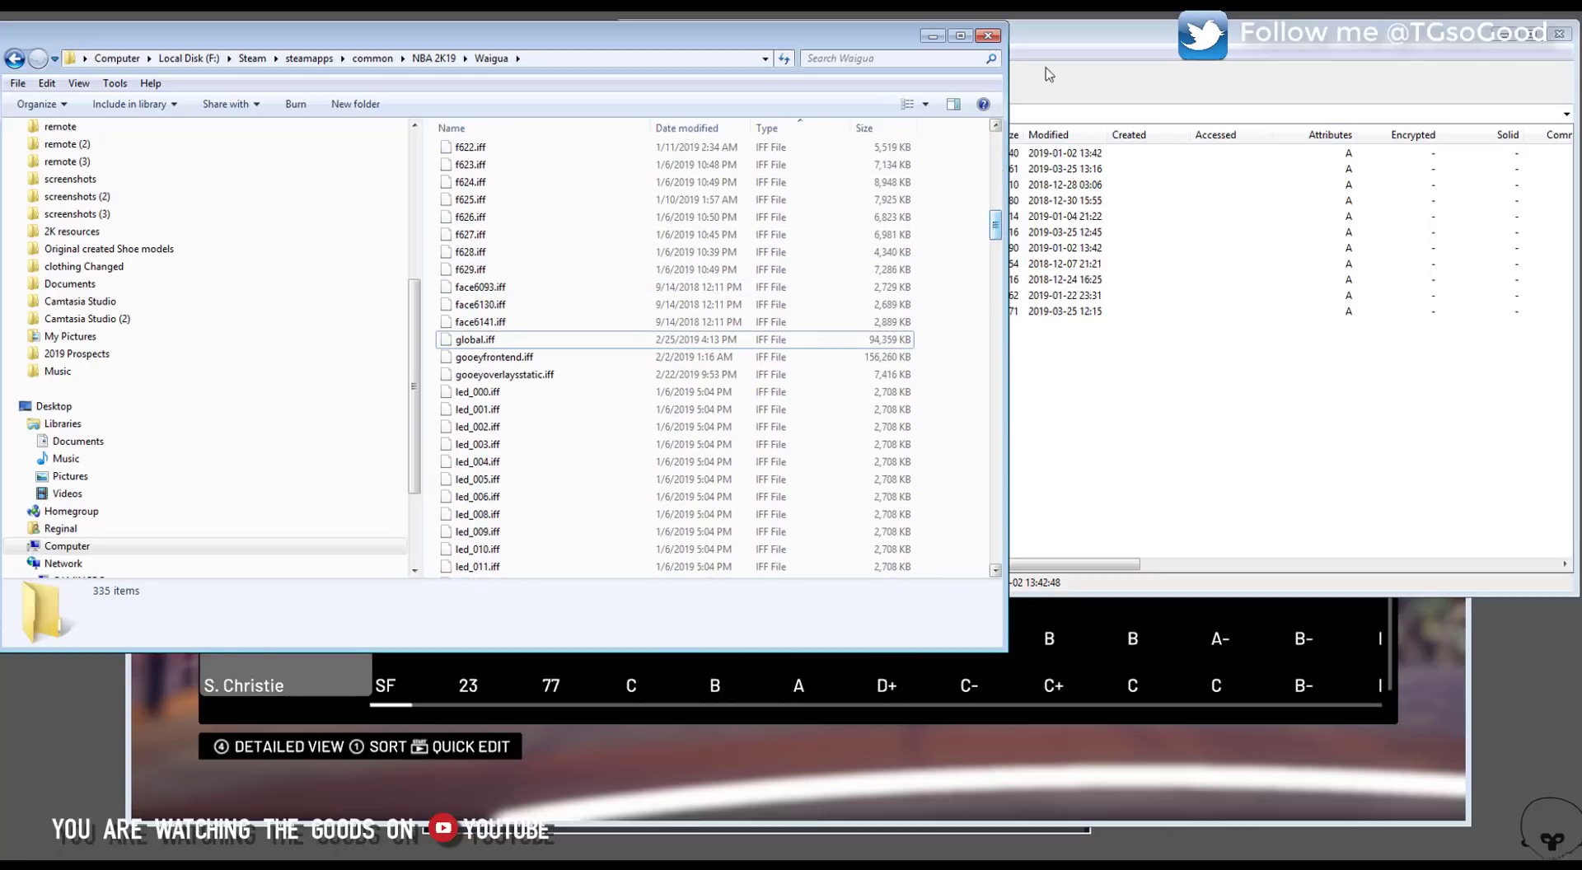
click(1069, 43)
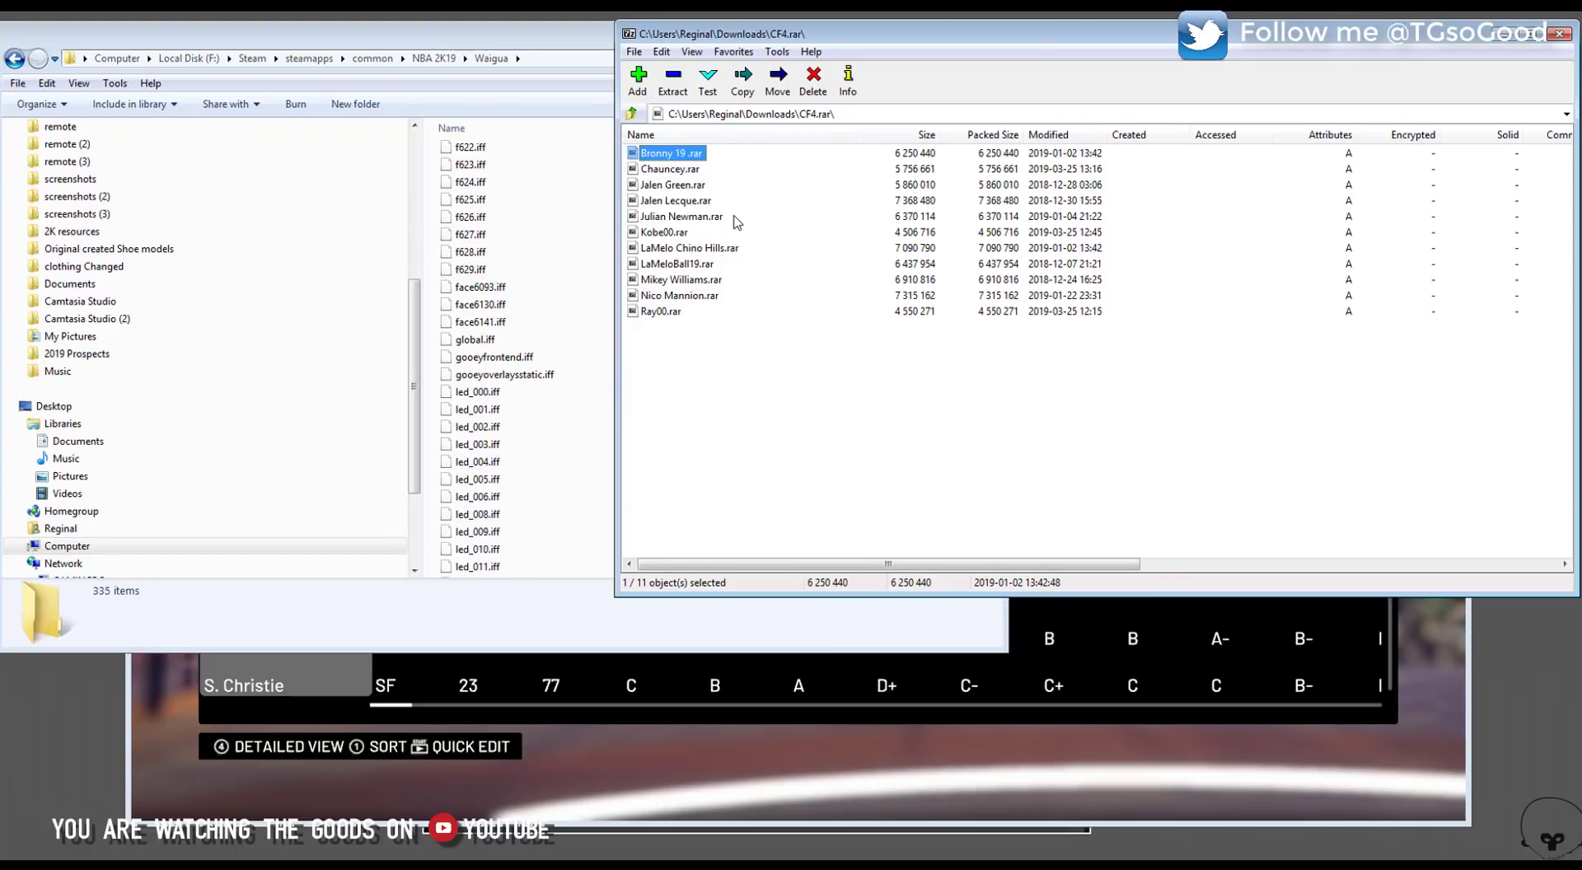
click(683, 186)
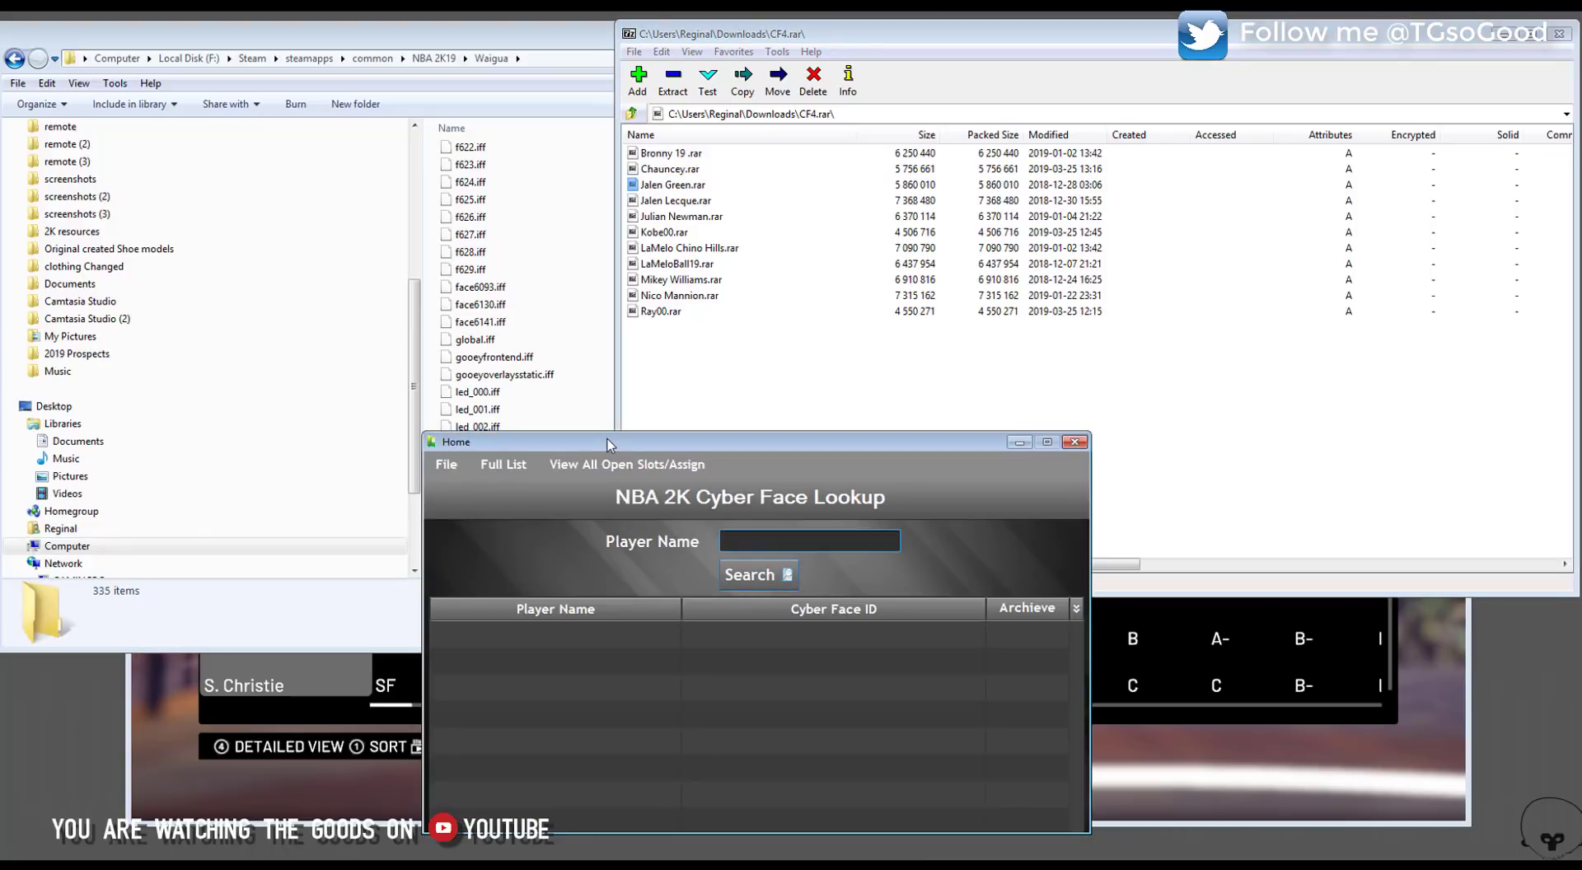
- Switch to NBA 2K Cyber Face Lookup and locate face ID 6120 in the full cyber face list
drag(609, 444, 543, 182)
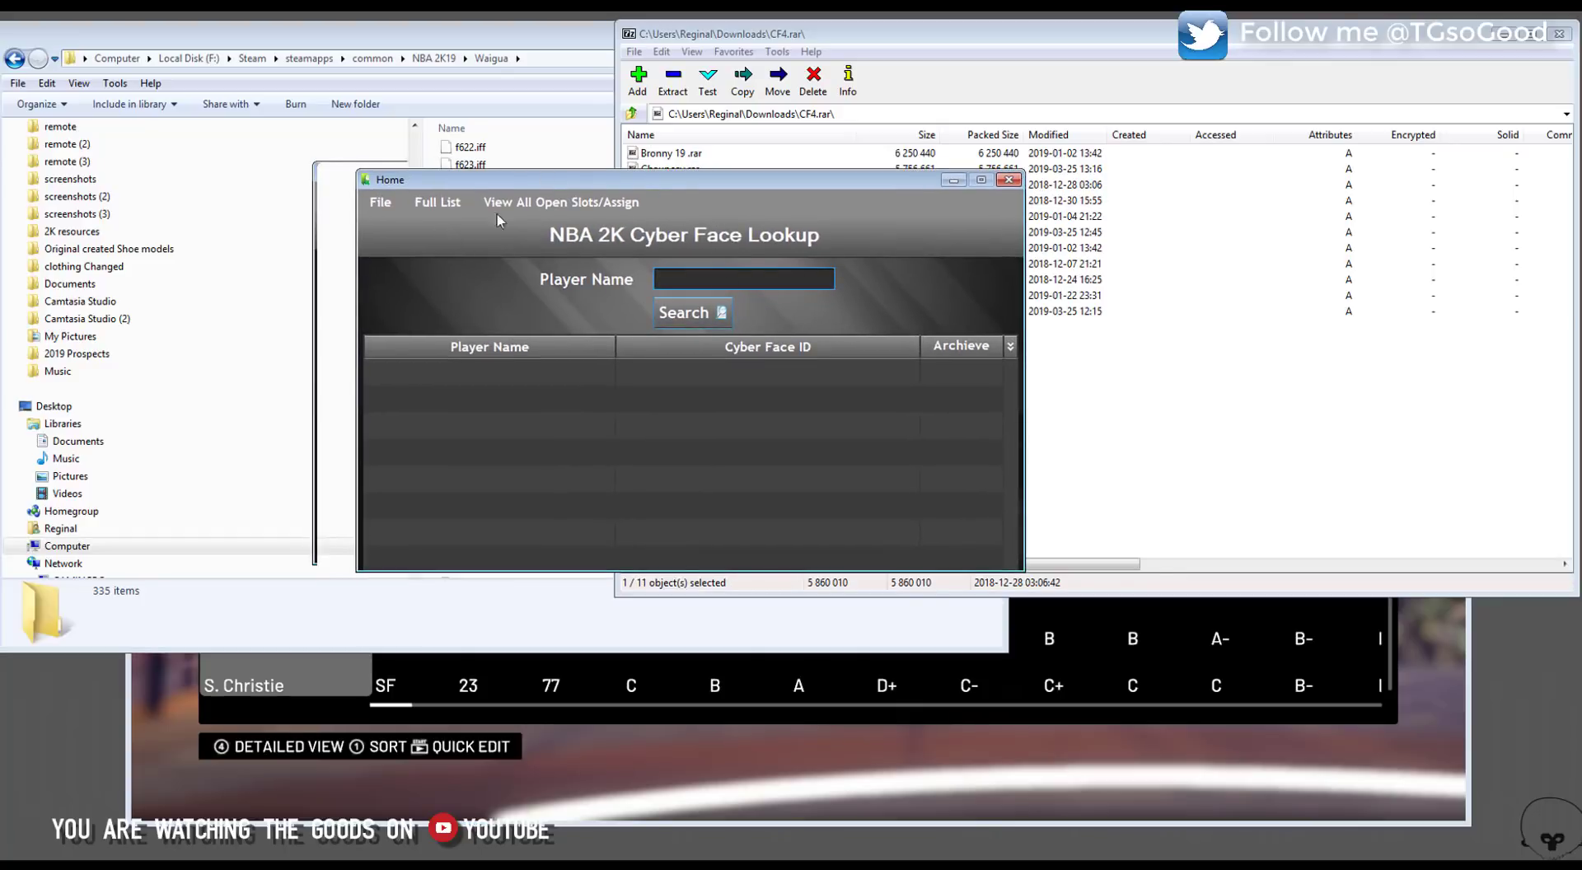
click(453, 213)
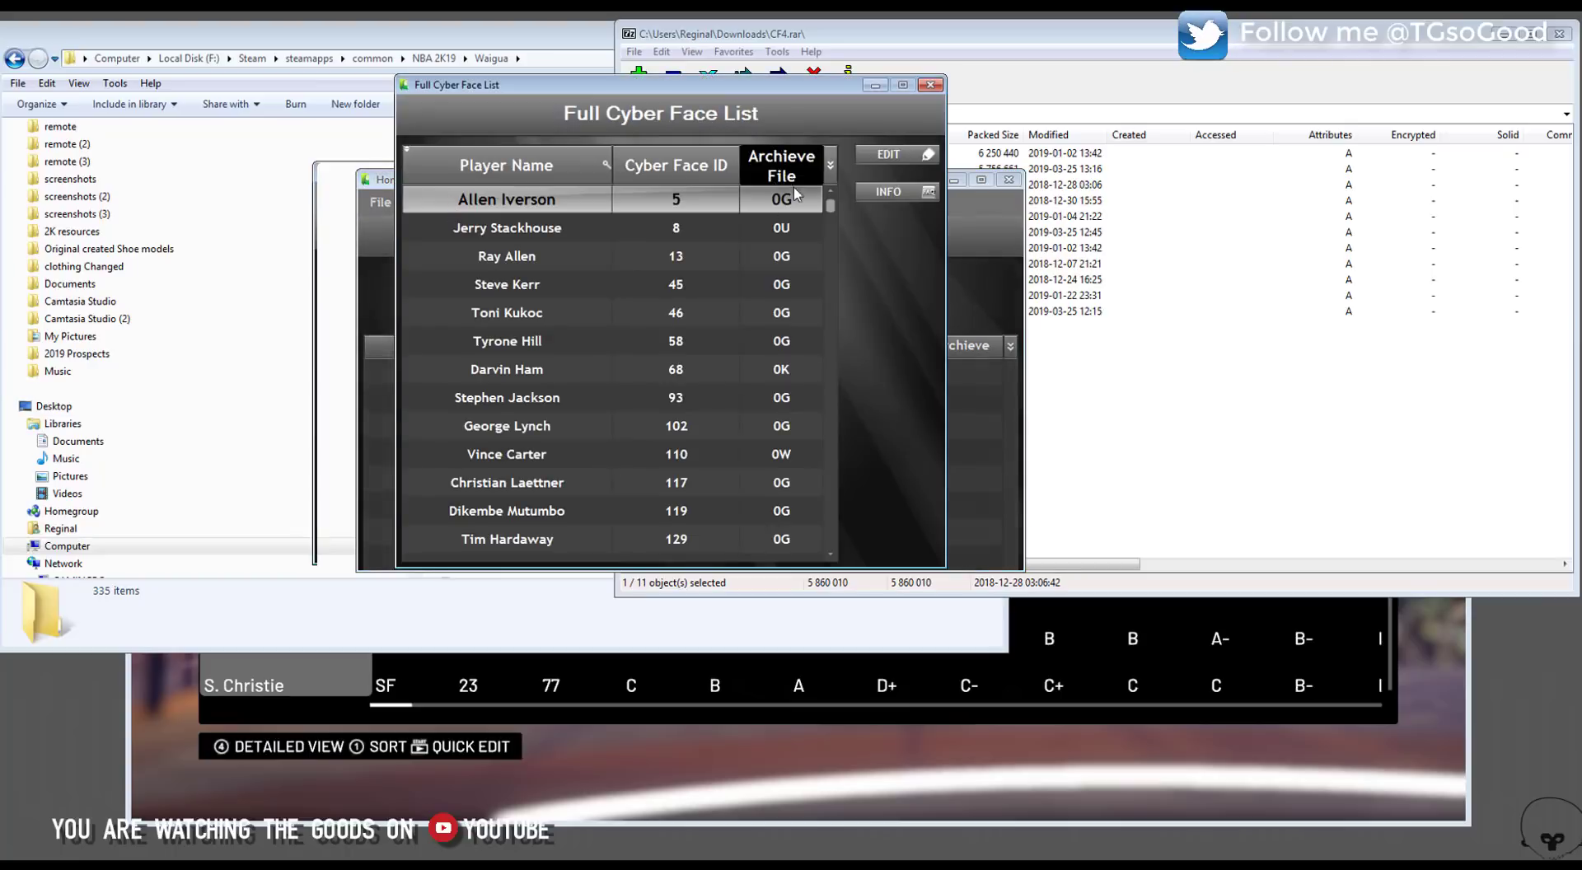
drag(824, 205, 833, 450)
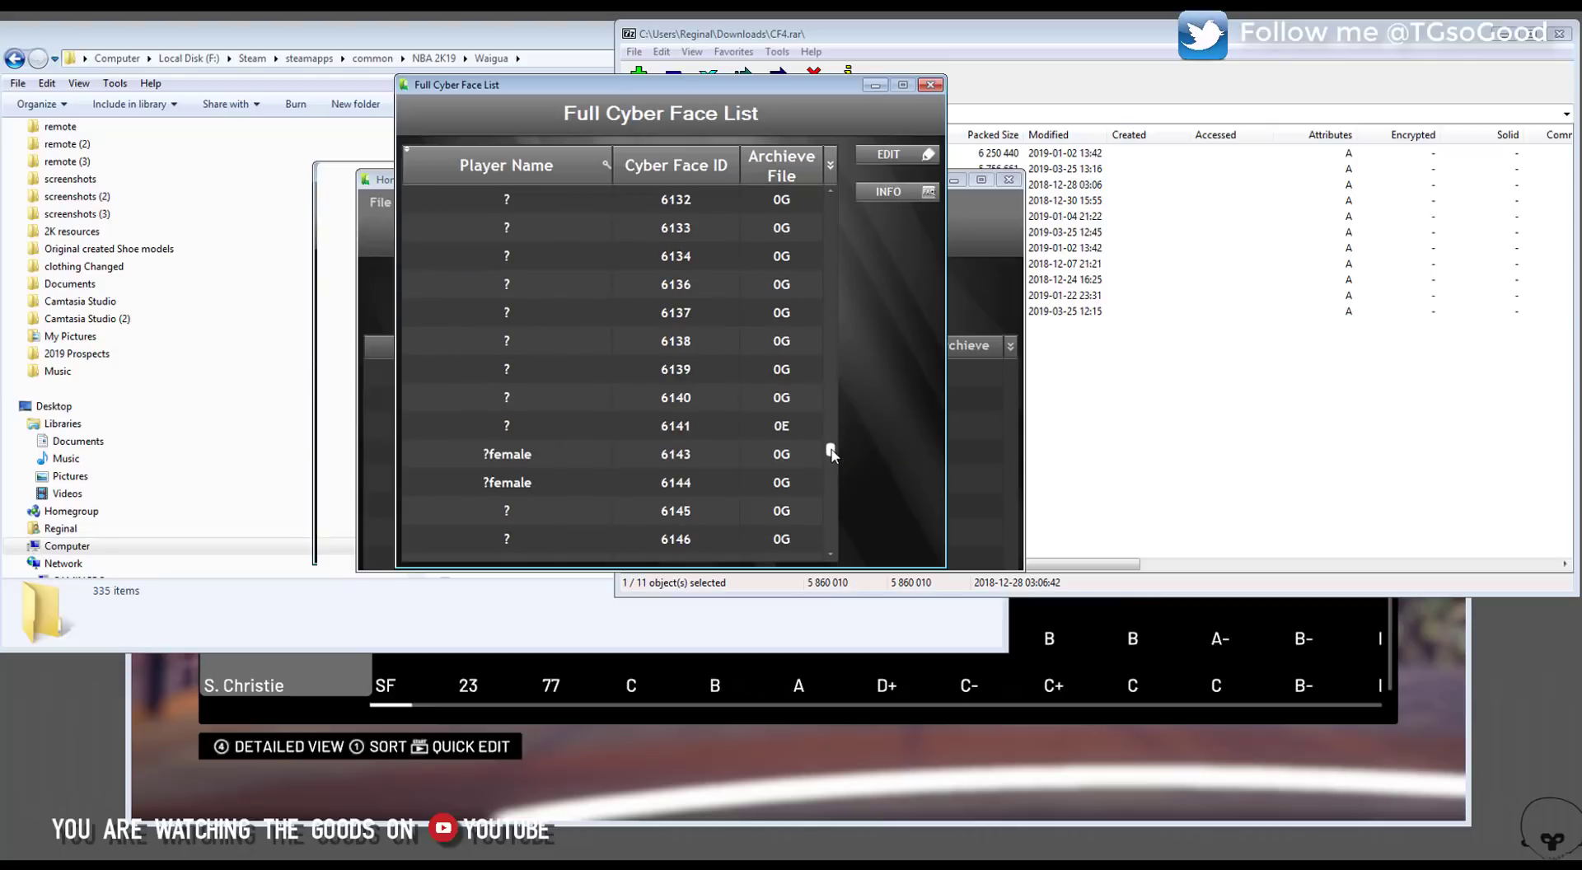
click(829, 190)
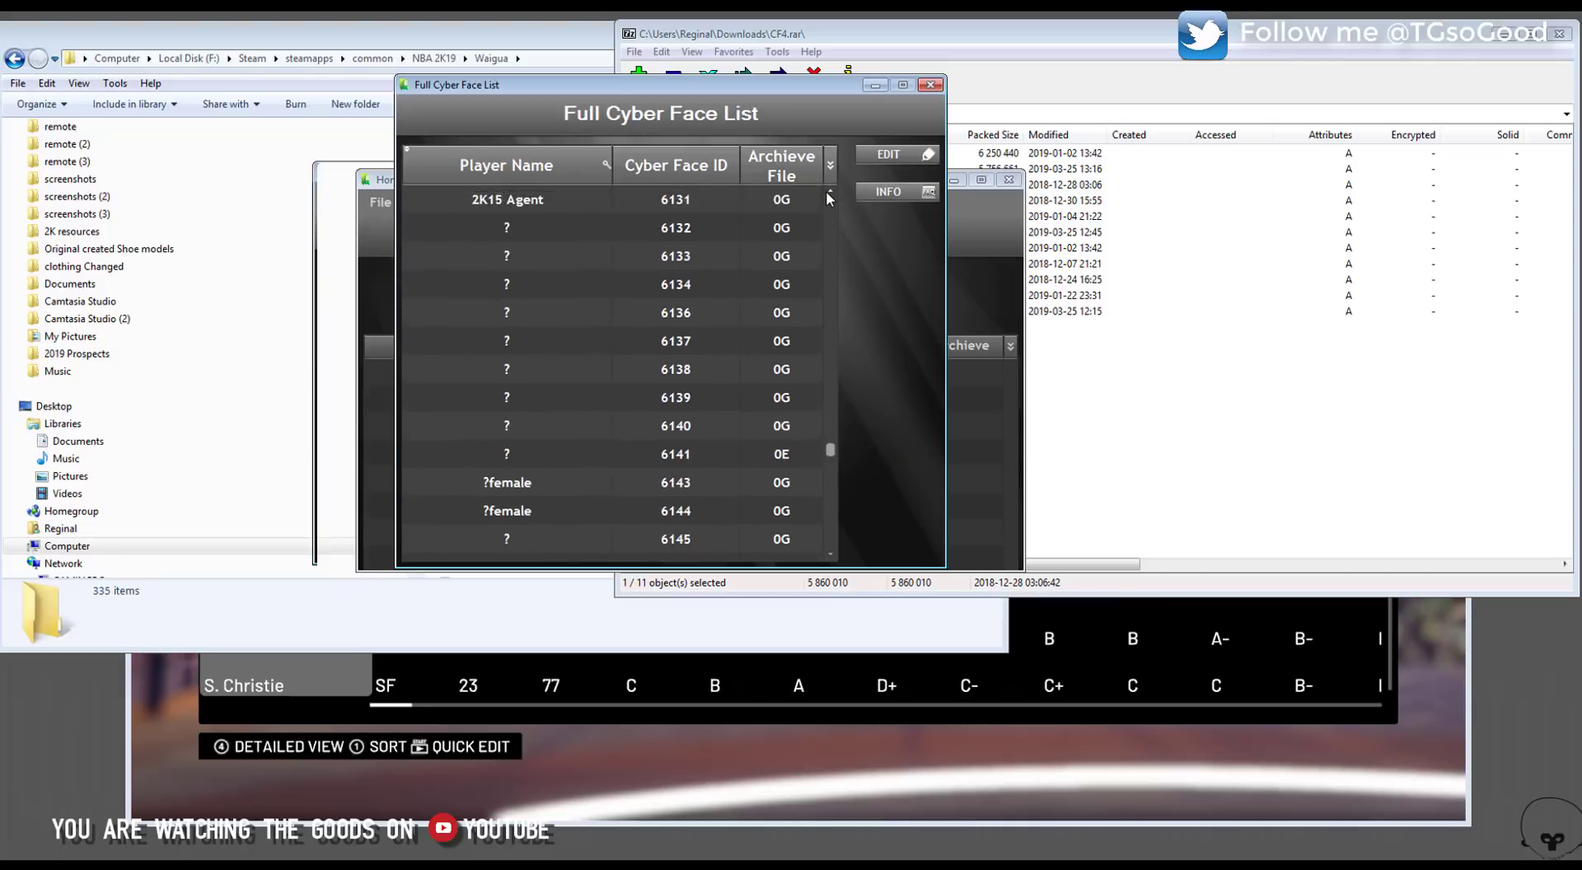
click(829, 196)
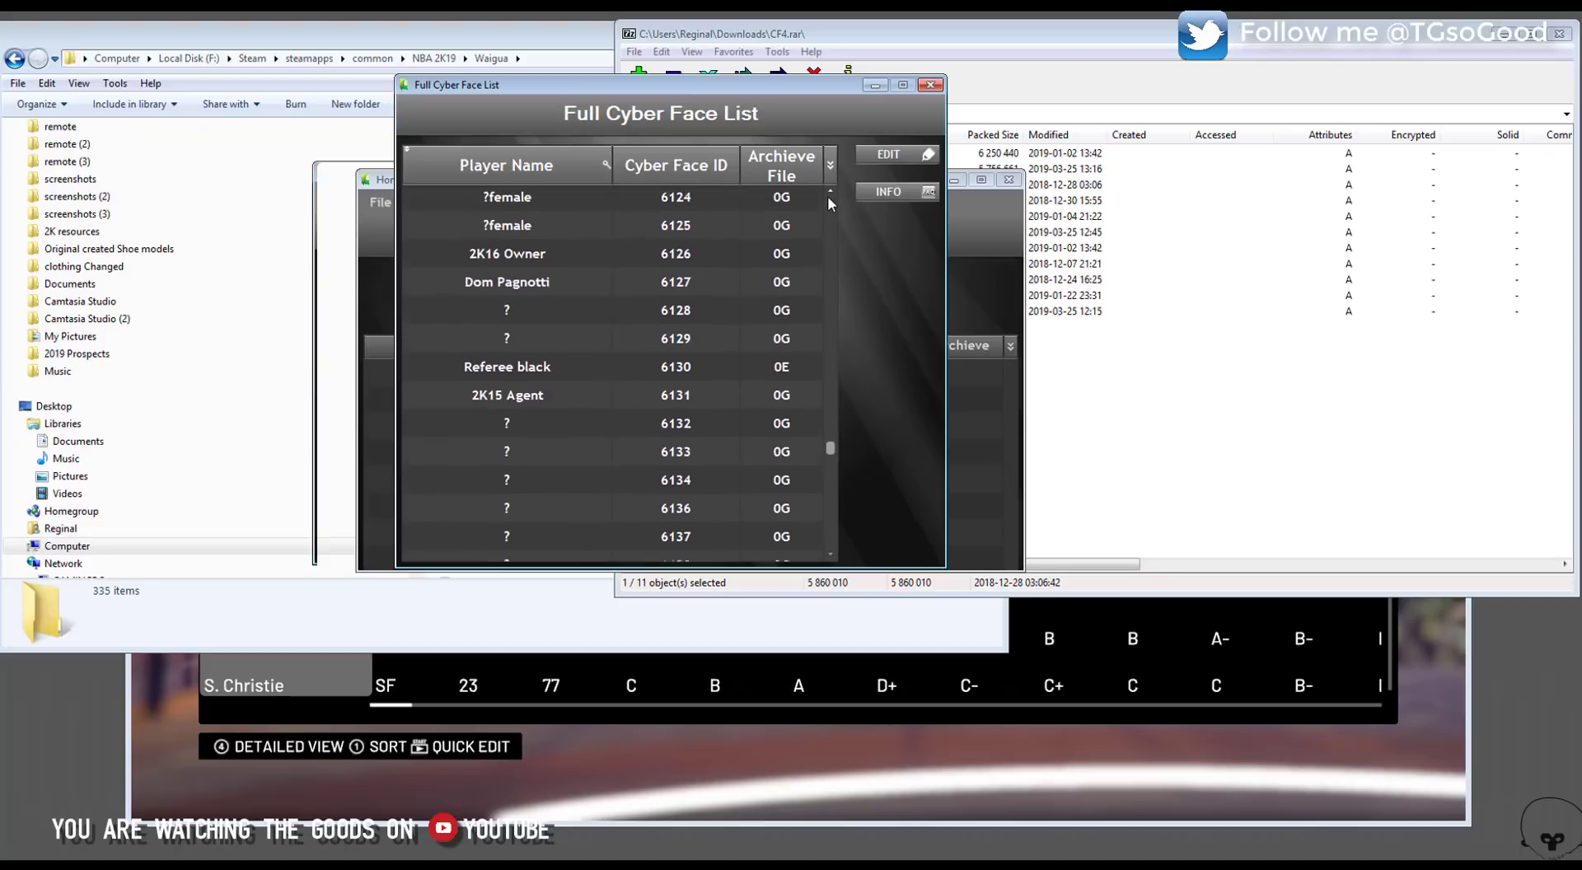
click(828, 196)
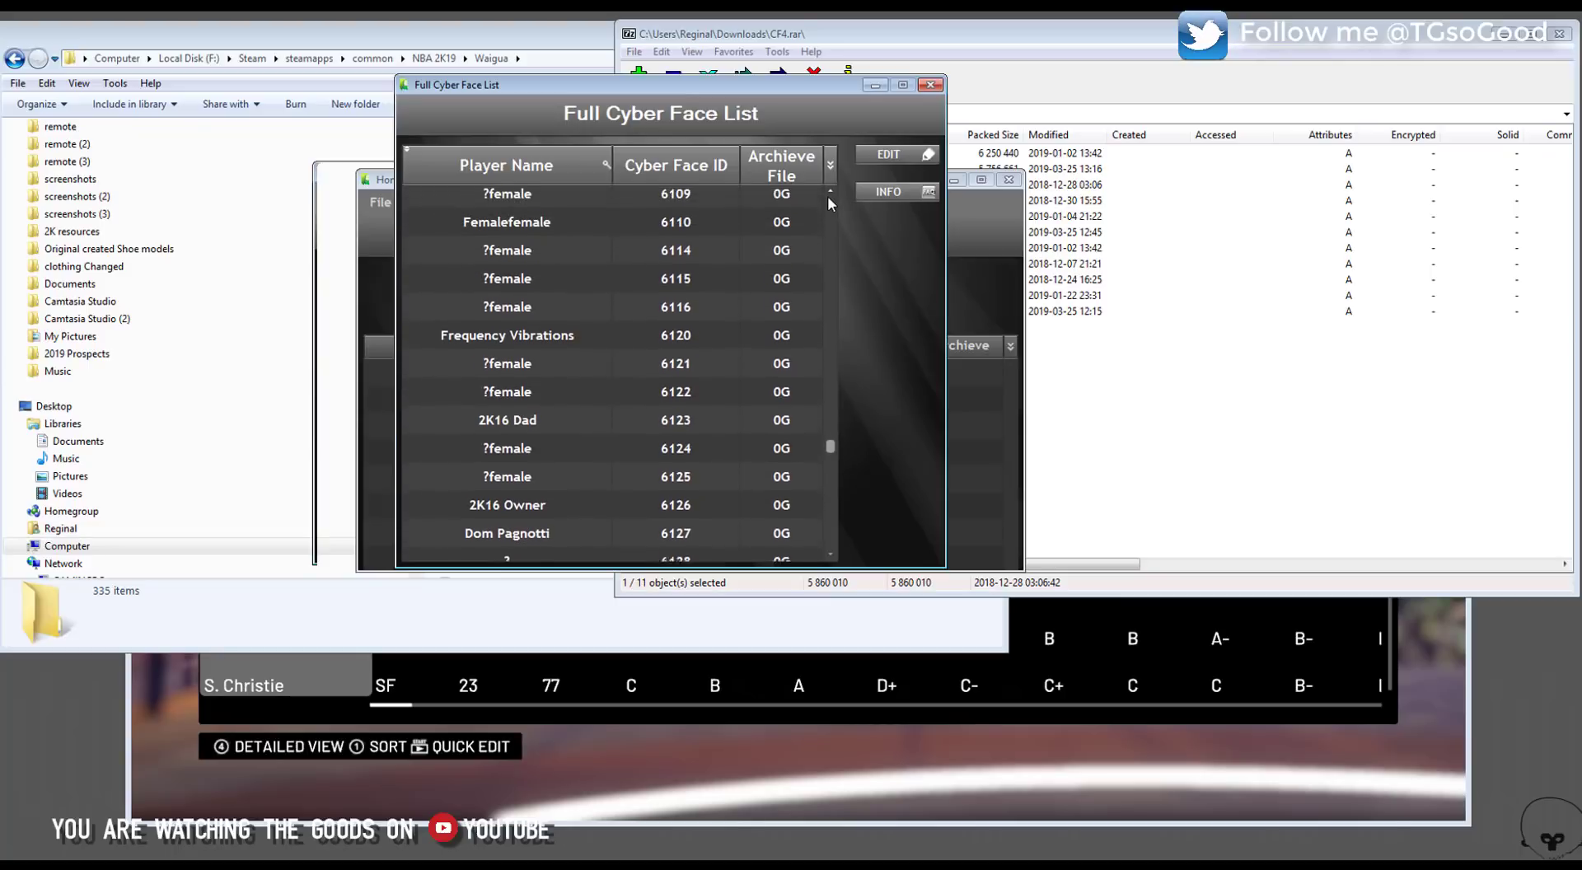
click(828, 196)
click(828, 196)
click(828, 196)
click(828, 195)
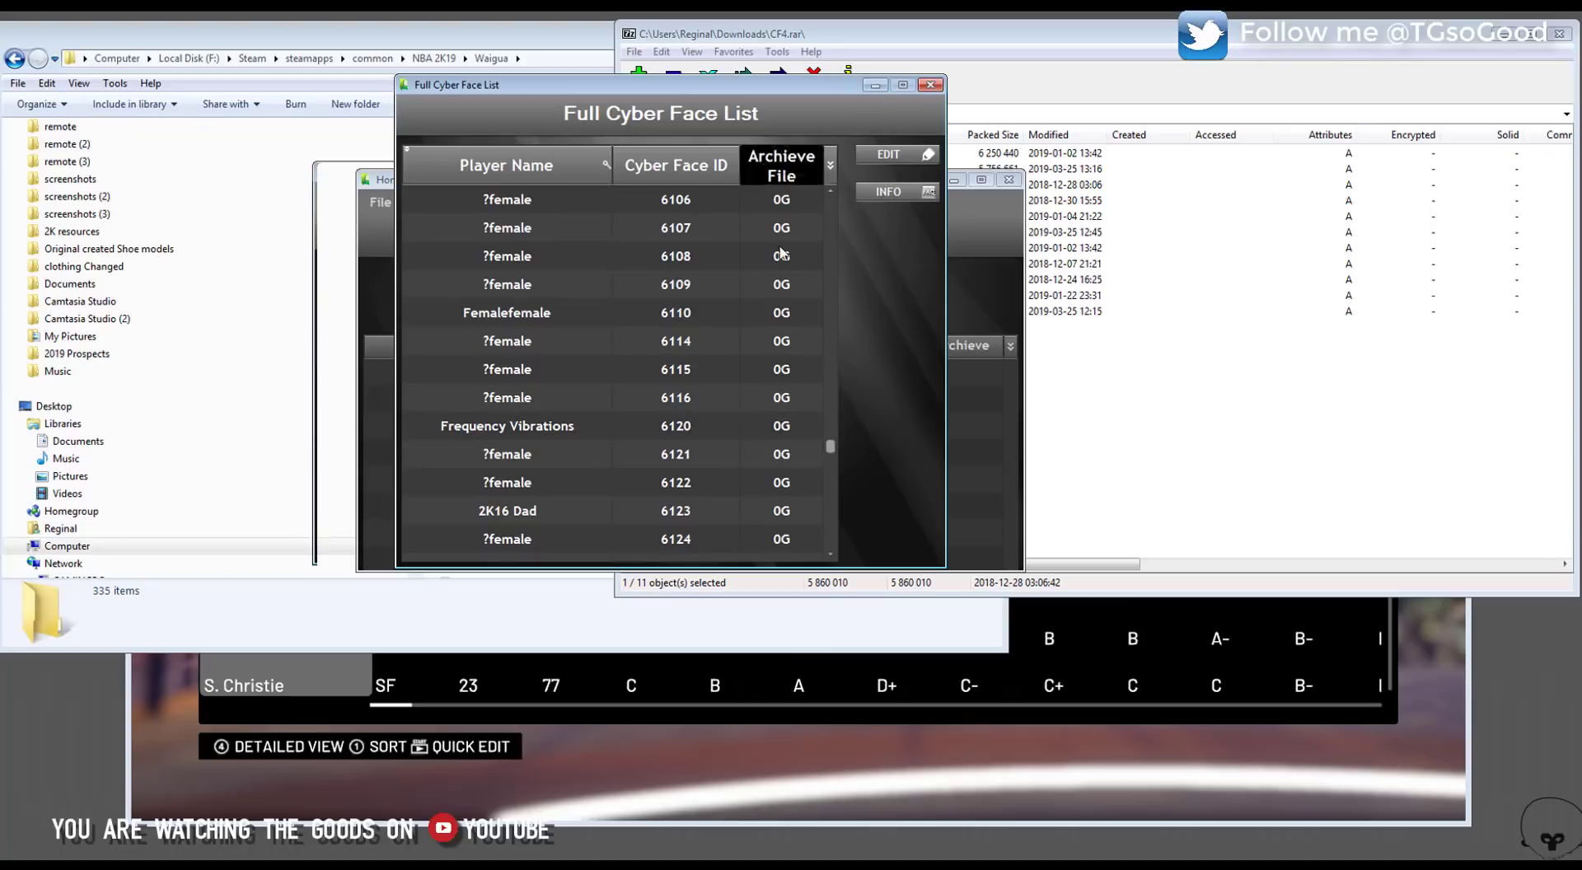
click(690, 432)
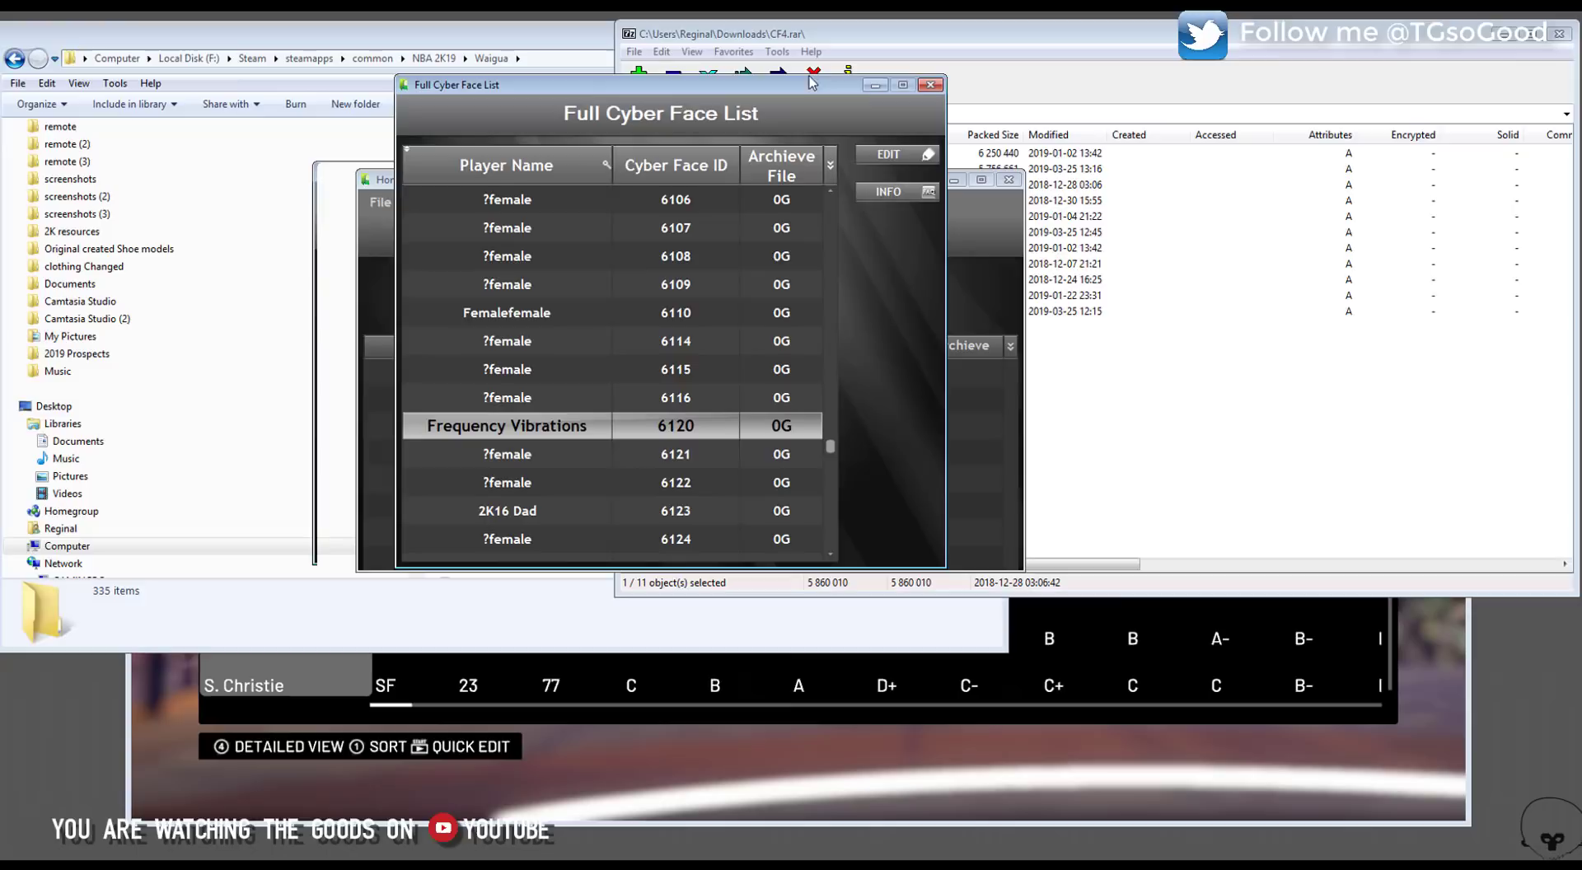
click(873, 86)
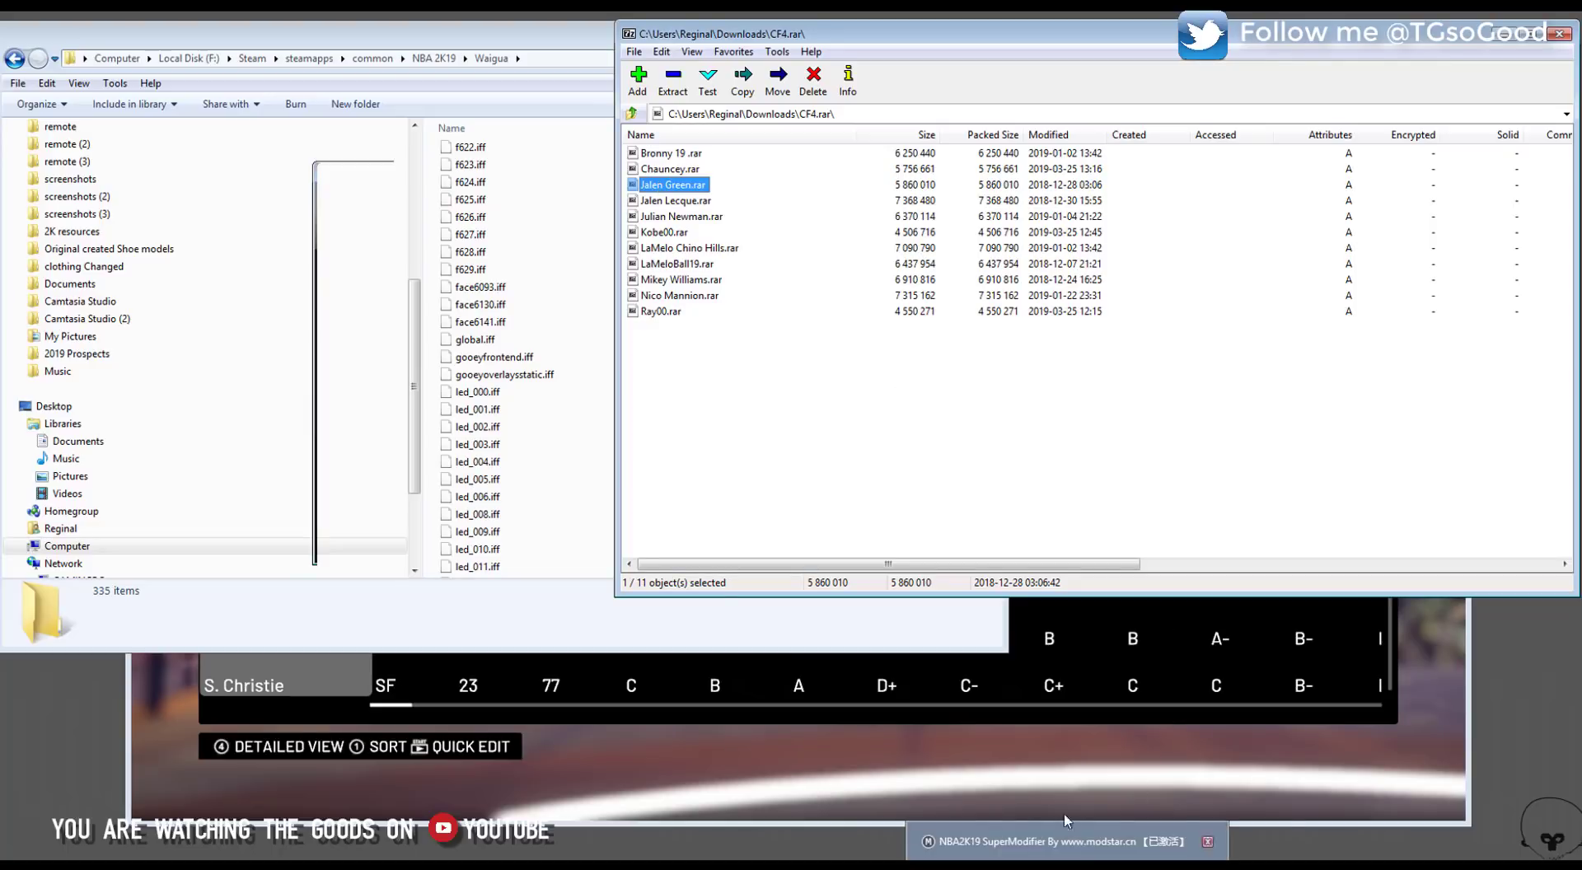
- Return to NBA 2K19 and look through the whole Louisville Cardinals roster for a player to replace
click(1041, 759)
key(Down)
key(Down)
key(Down)
key(Down)
key(Down)
key(Down)
key(Down)
key(Down)
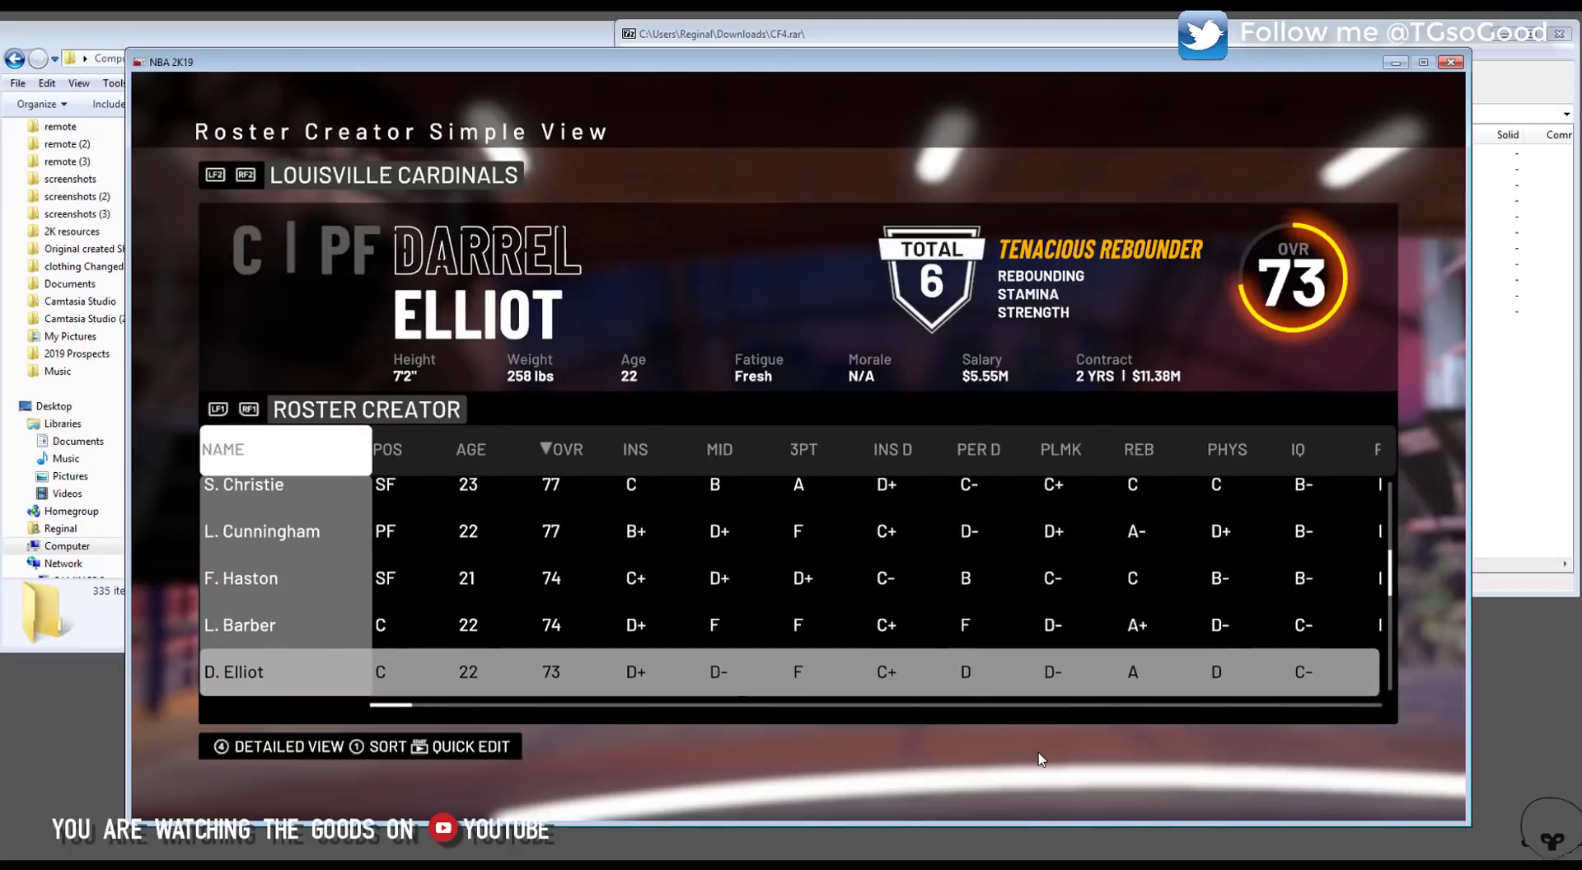
key(Up)
key(Up)
key(Down)
key(Down)
key(Down)
key(Down)
key(Down)
key(Down)
key(Down)
key(Down)
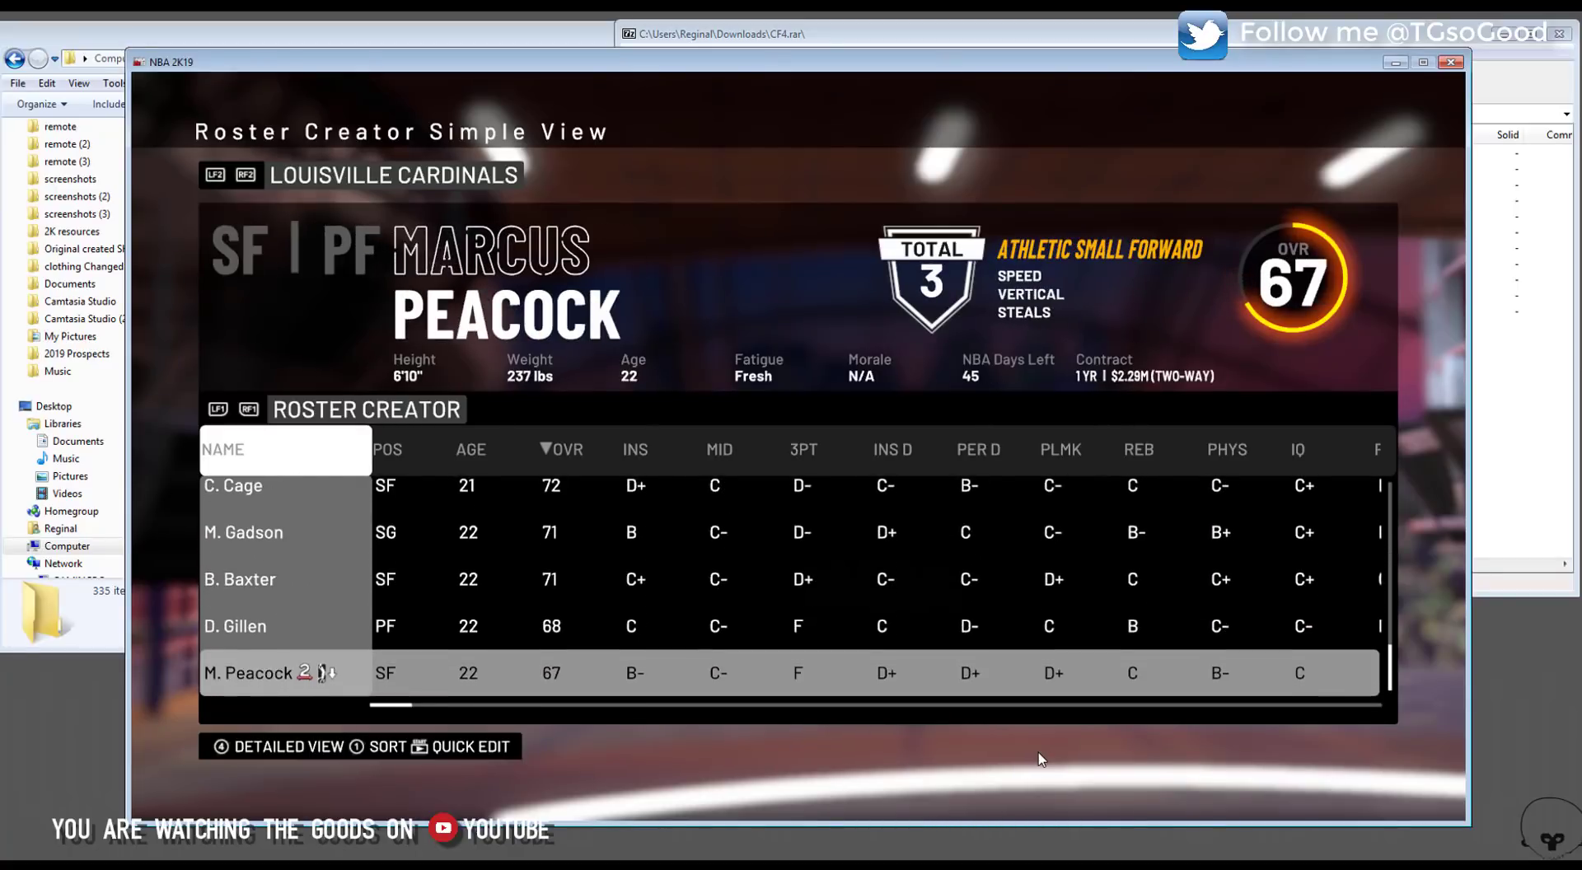
key(Up)
key(Up)
key(Up)
key(Up)
key(Up)
key(Up)
key(Up)
key(Up)
key(Up)
key(Up)
key(Up)
key(Up)
key(Up)
key(Up)
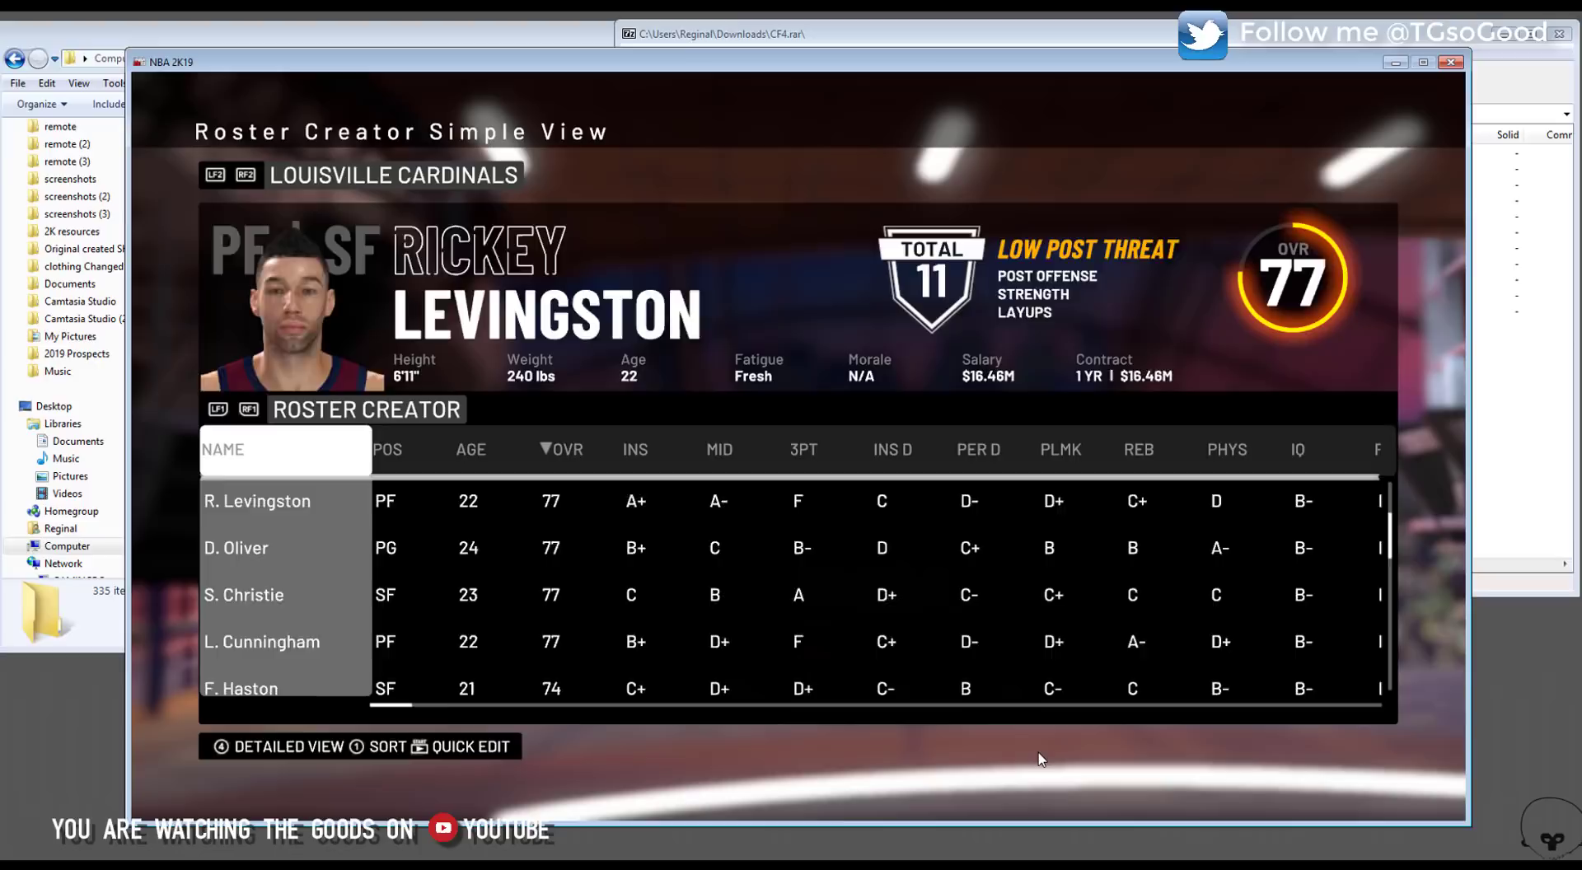
- Open the 23-year-old small forward rated 77 on the Louisville Cardinals roster for player editing
key(Down)
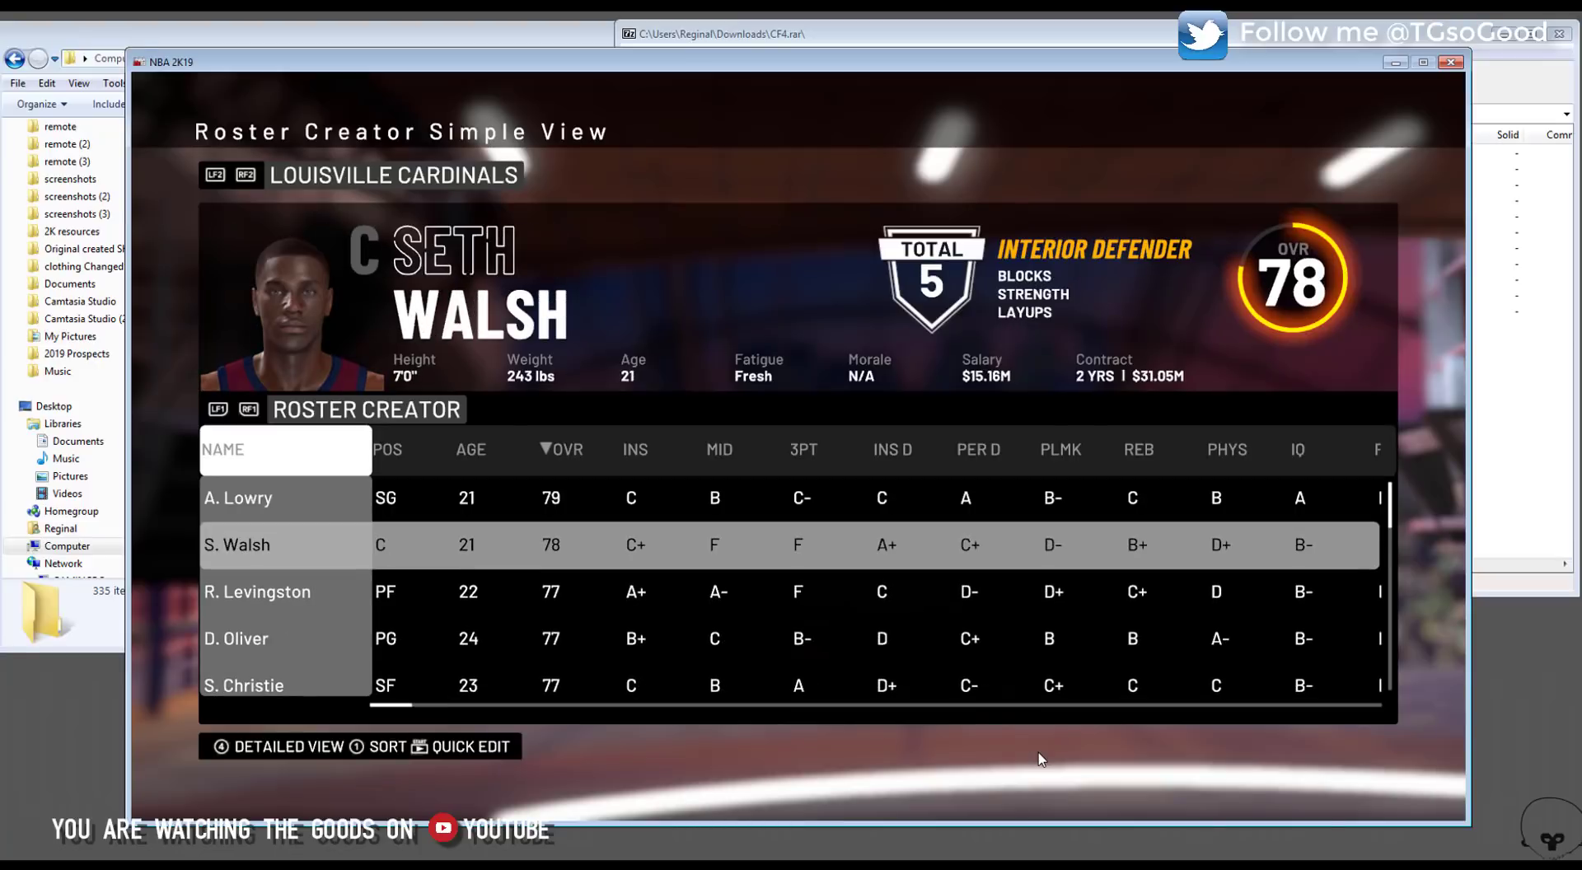
key(Down)
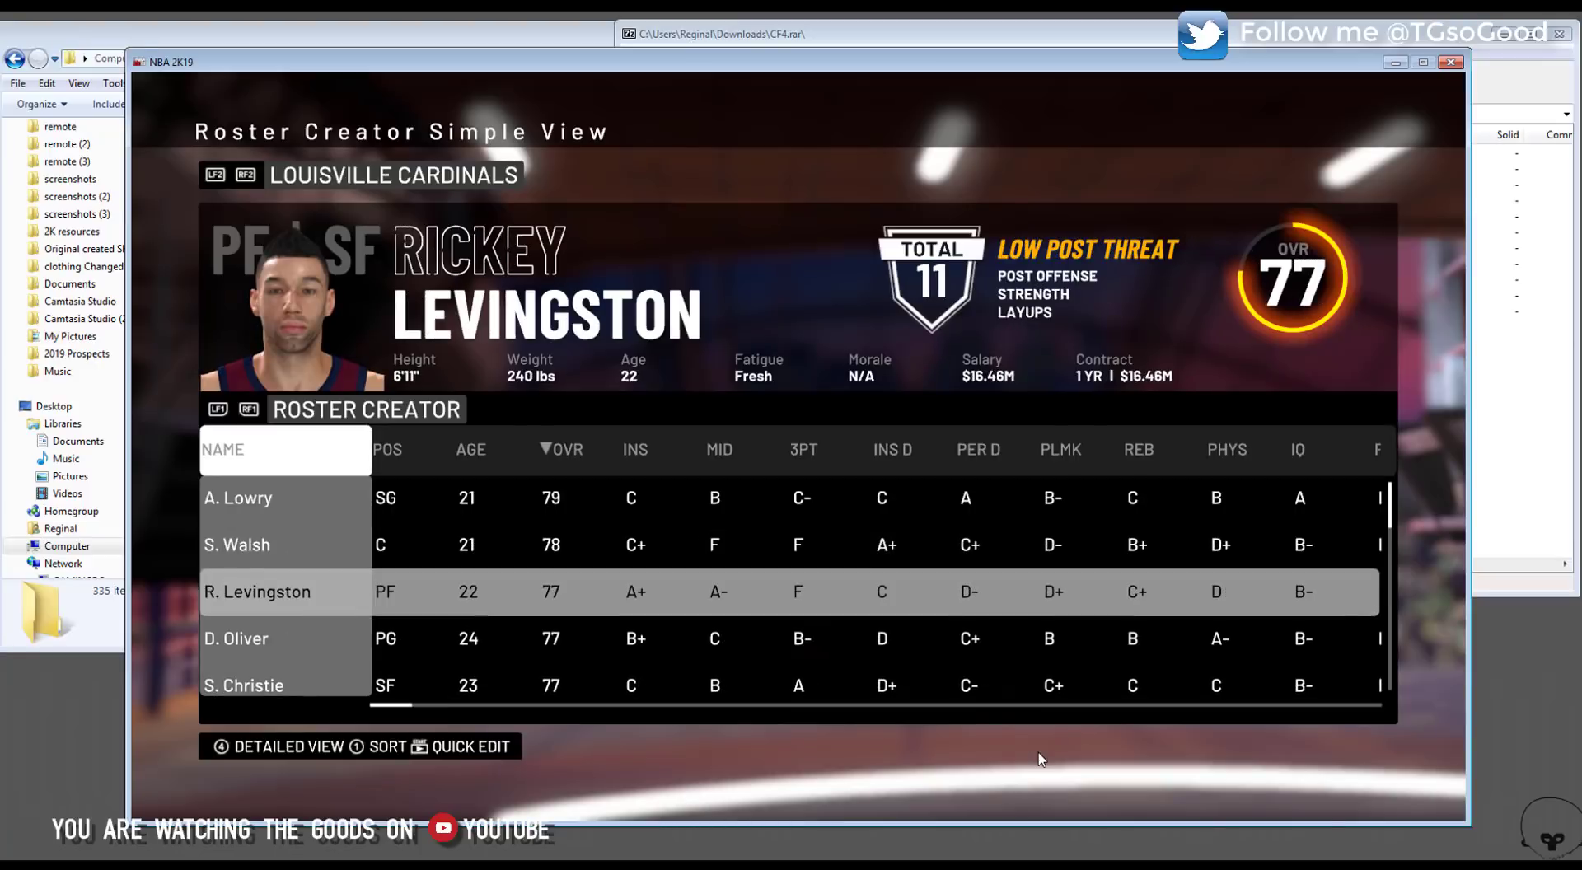
key(Down)
key(Down)
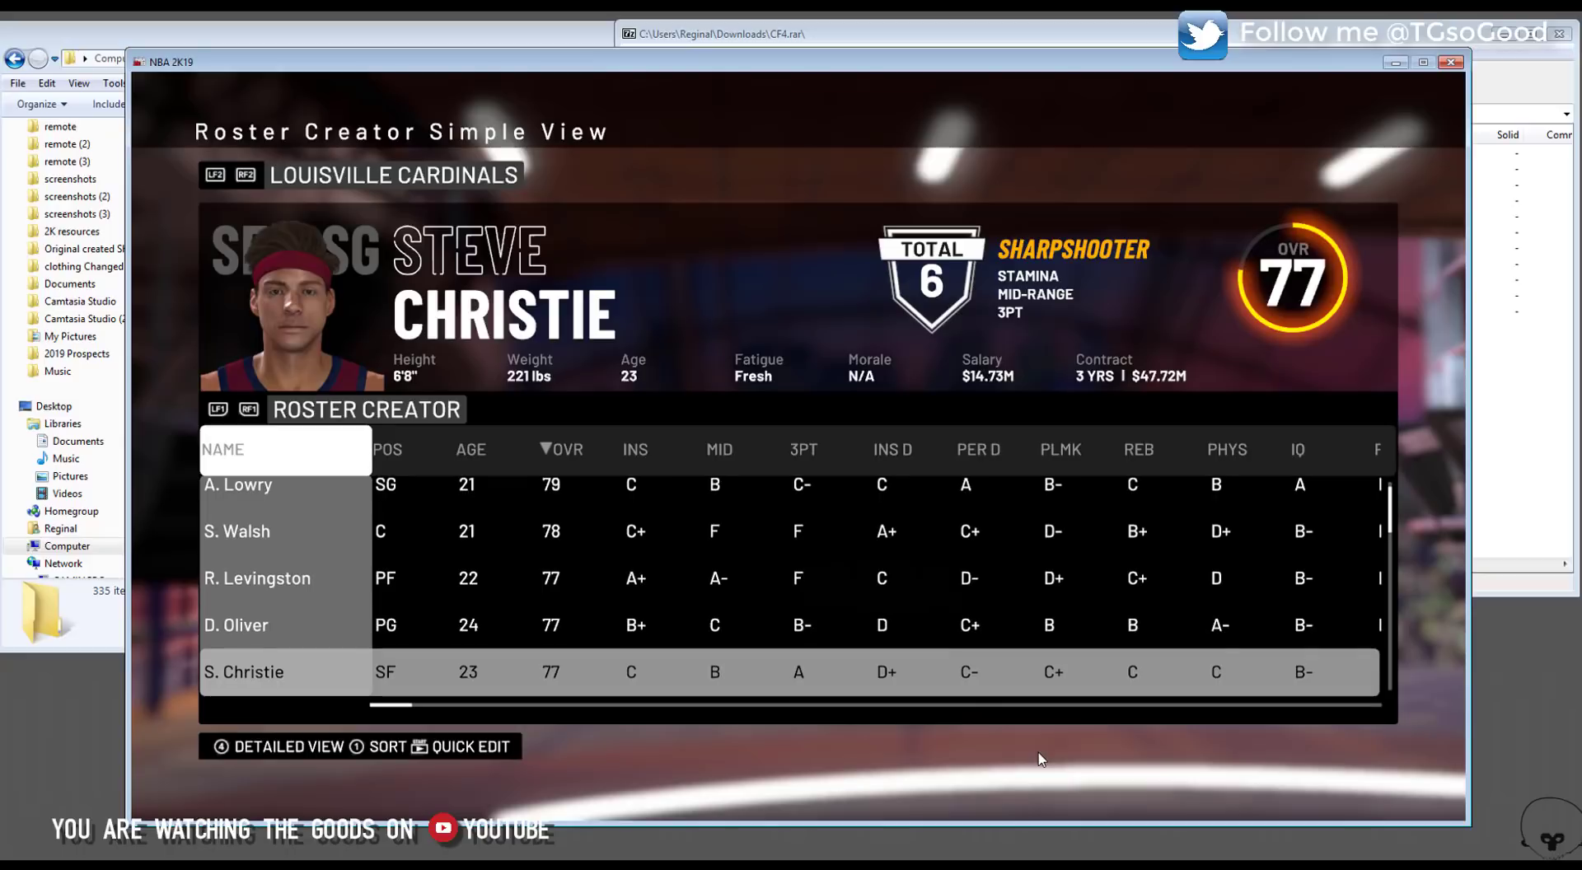
key(Return)
key(Down)
key(Down)
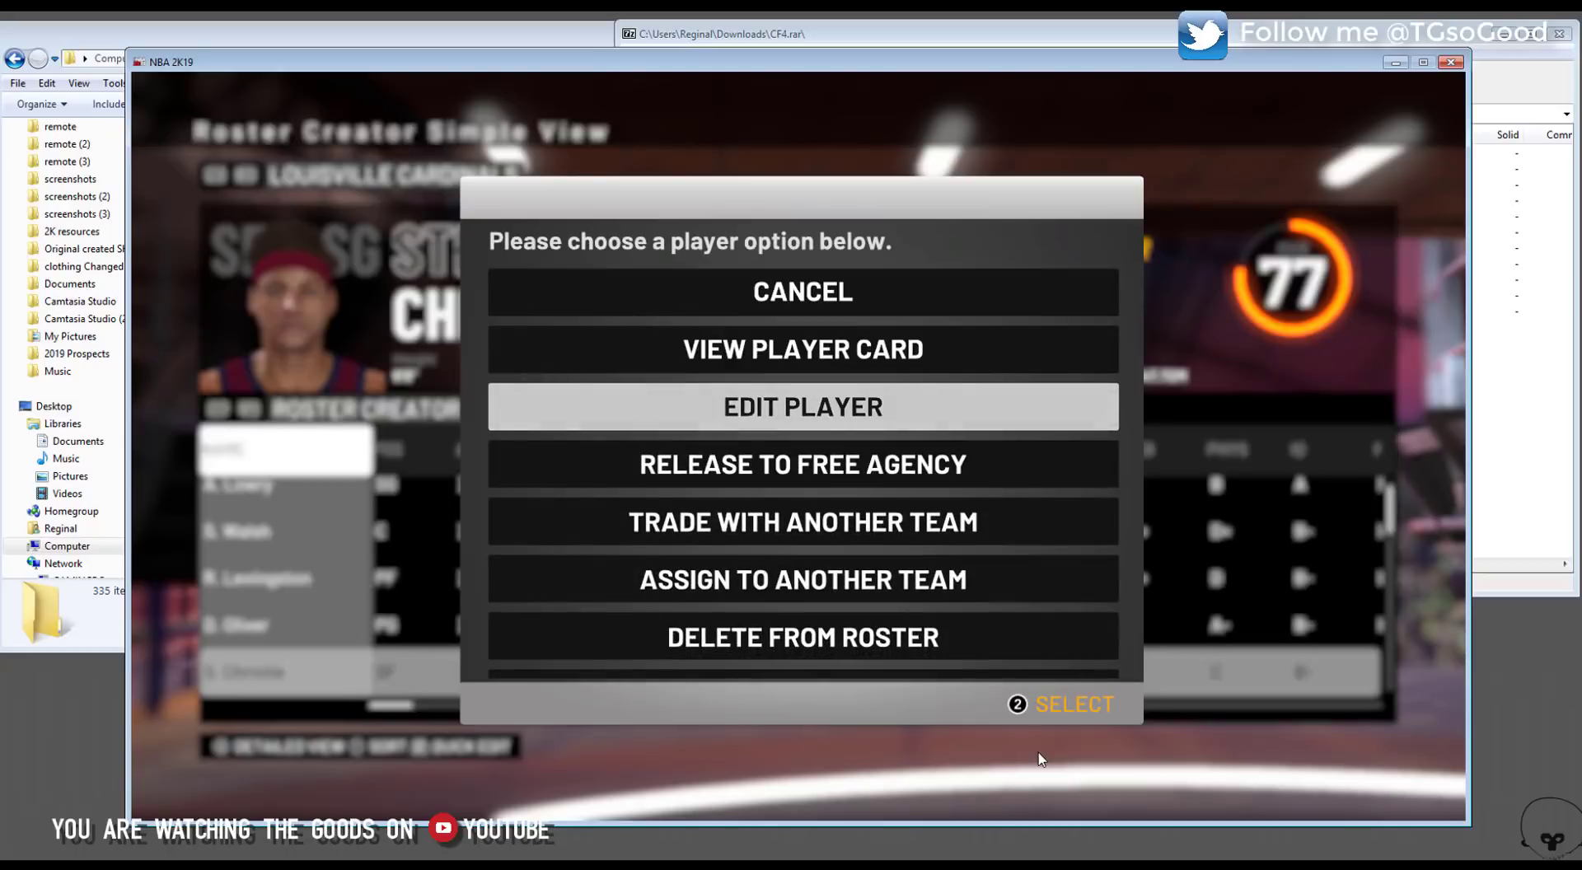
key(Return)
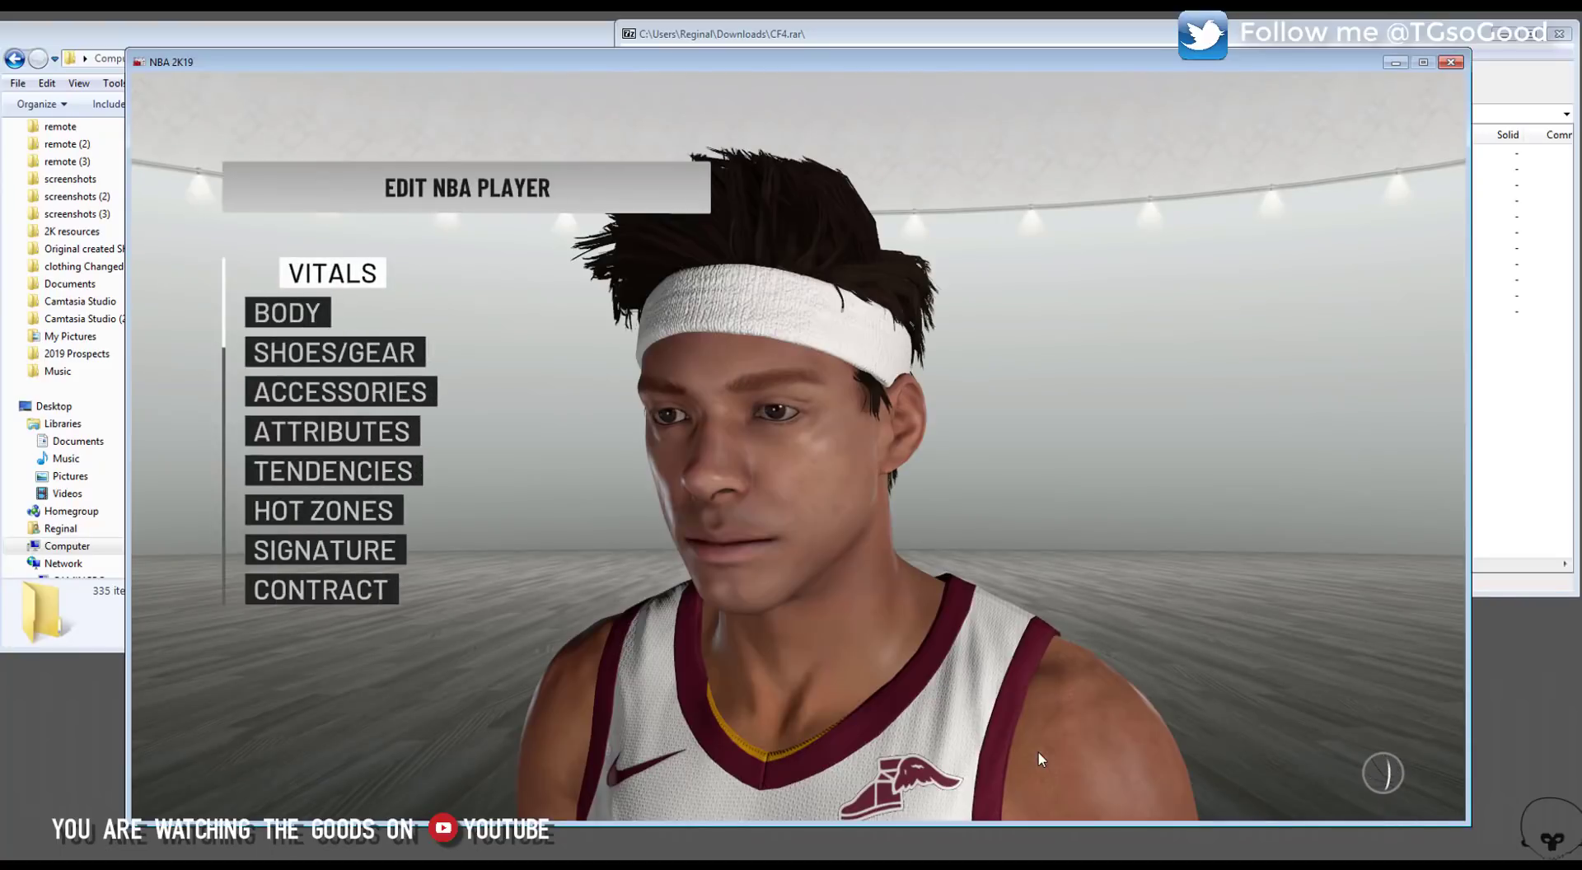
- Set the player's first name to Jalen in the vitals
key(Return)
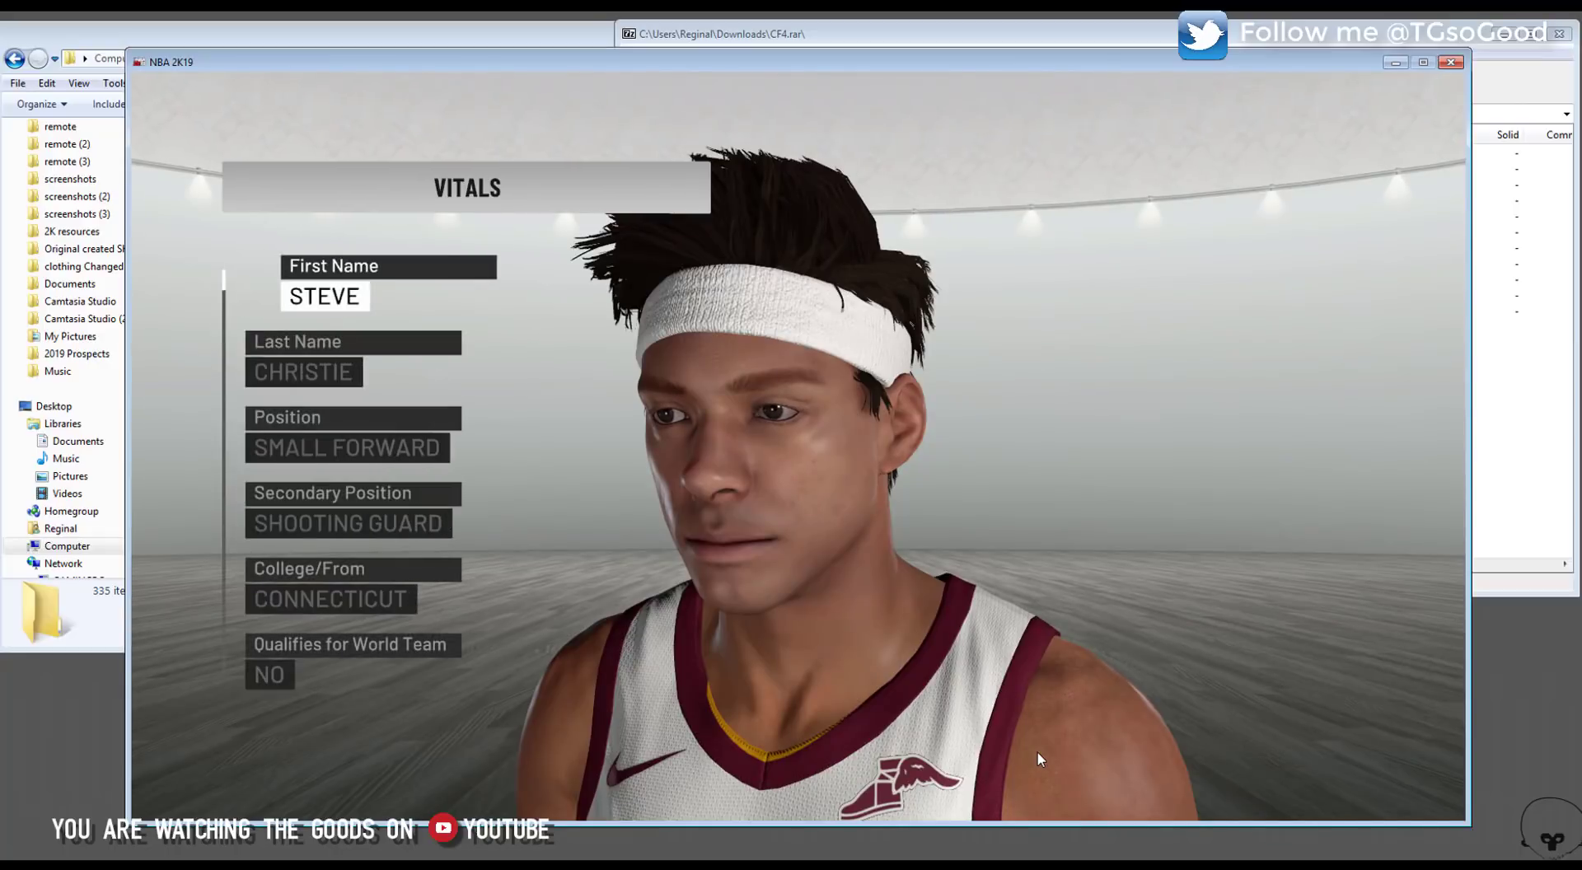
key(Return)
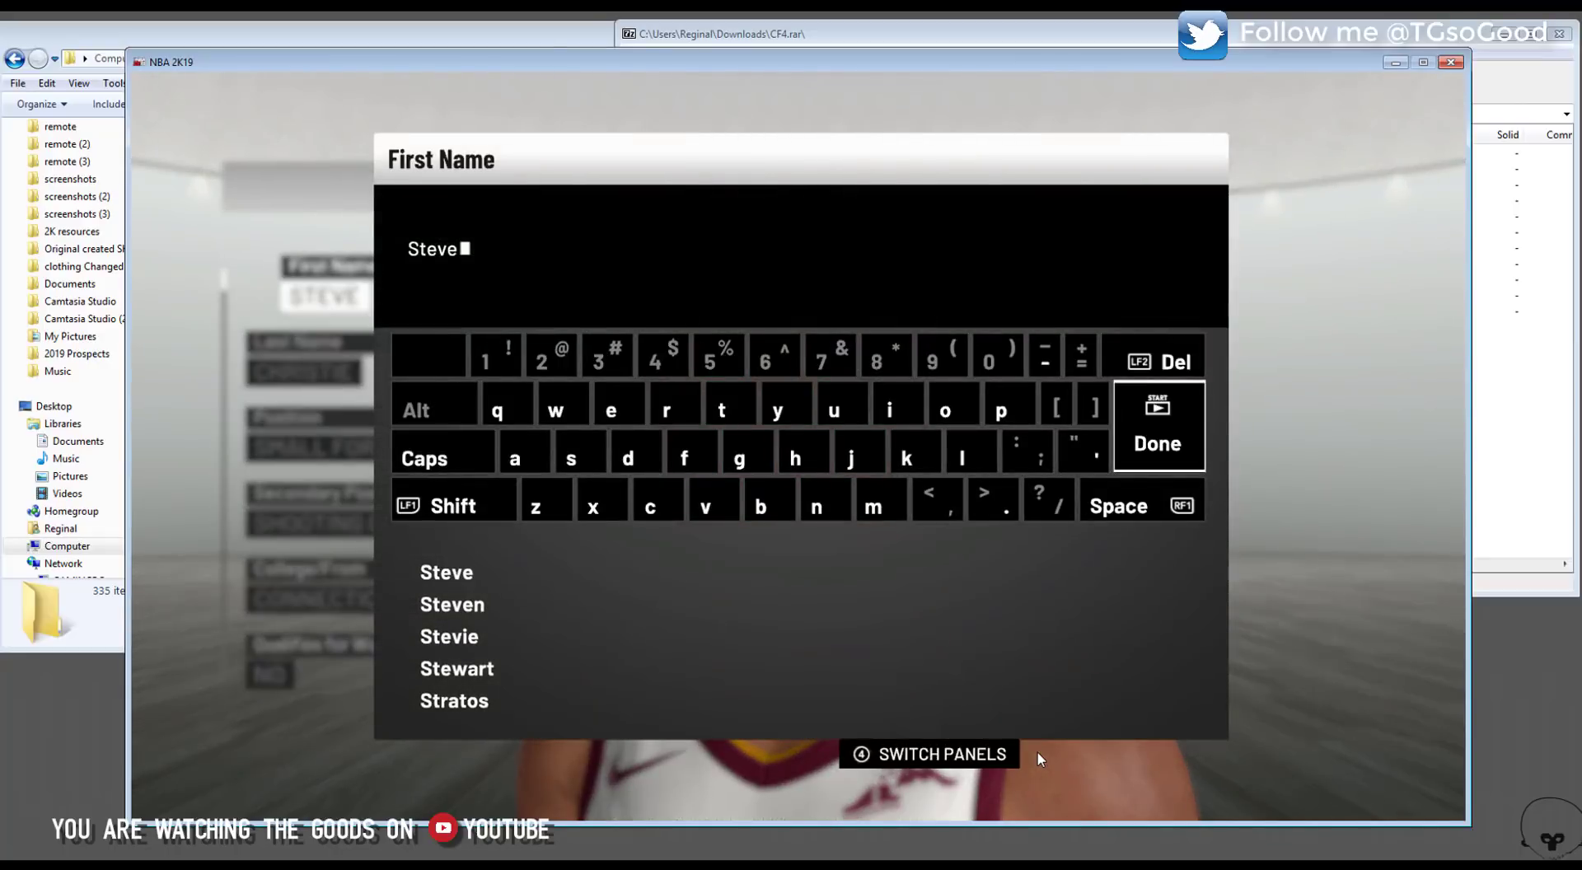
key(BackSpace)
key(BackSpace)
key(BackSpace)
key(BackSpace)
key(BackSpace)
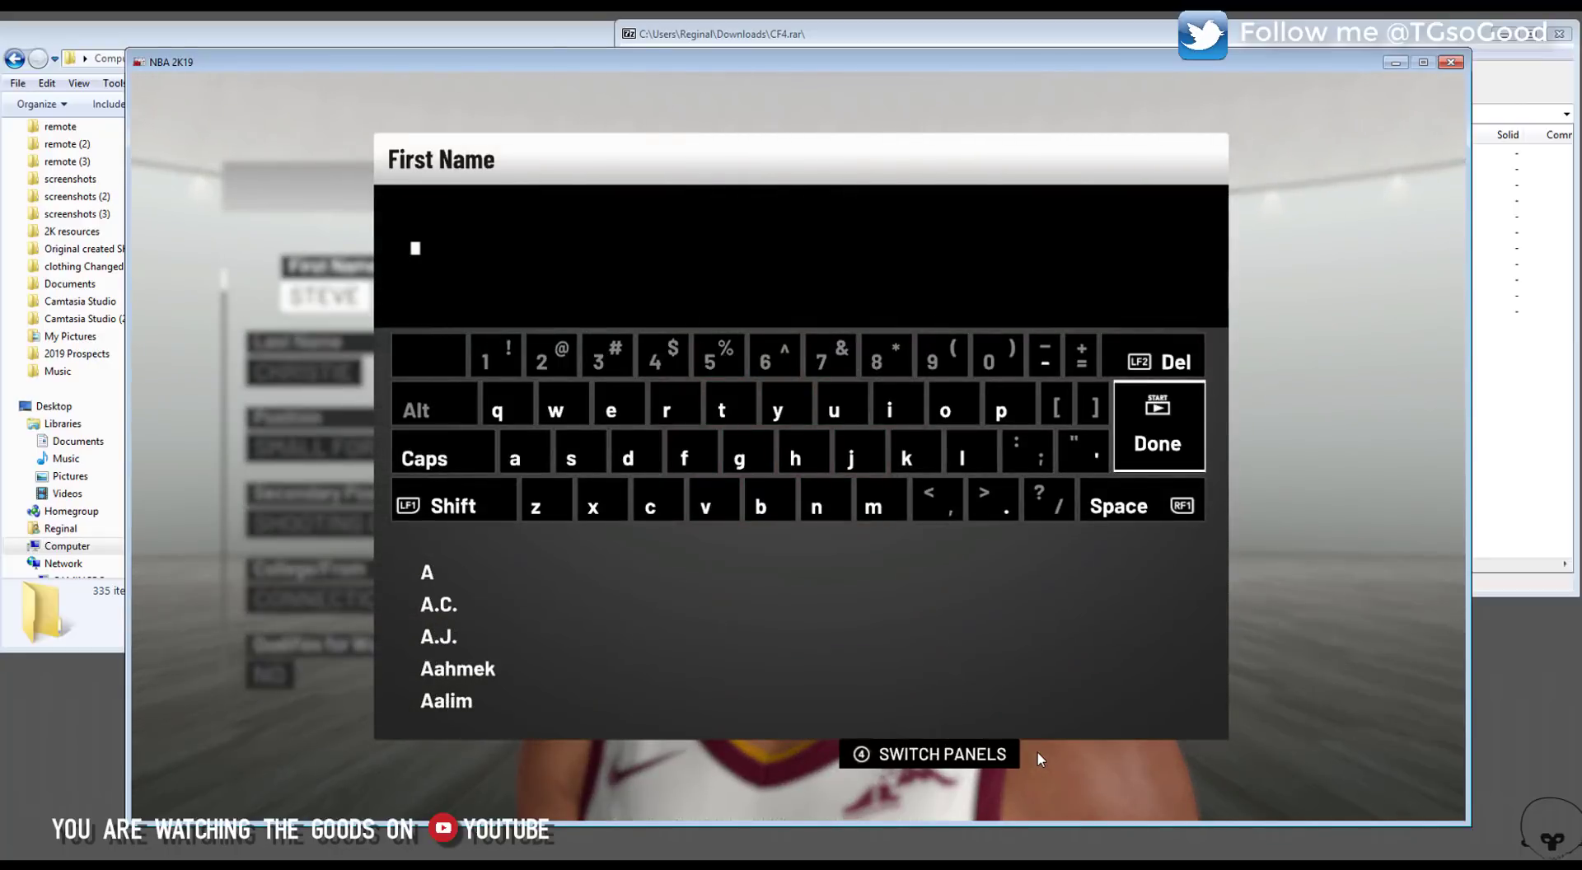
text(Jalen)
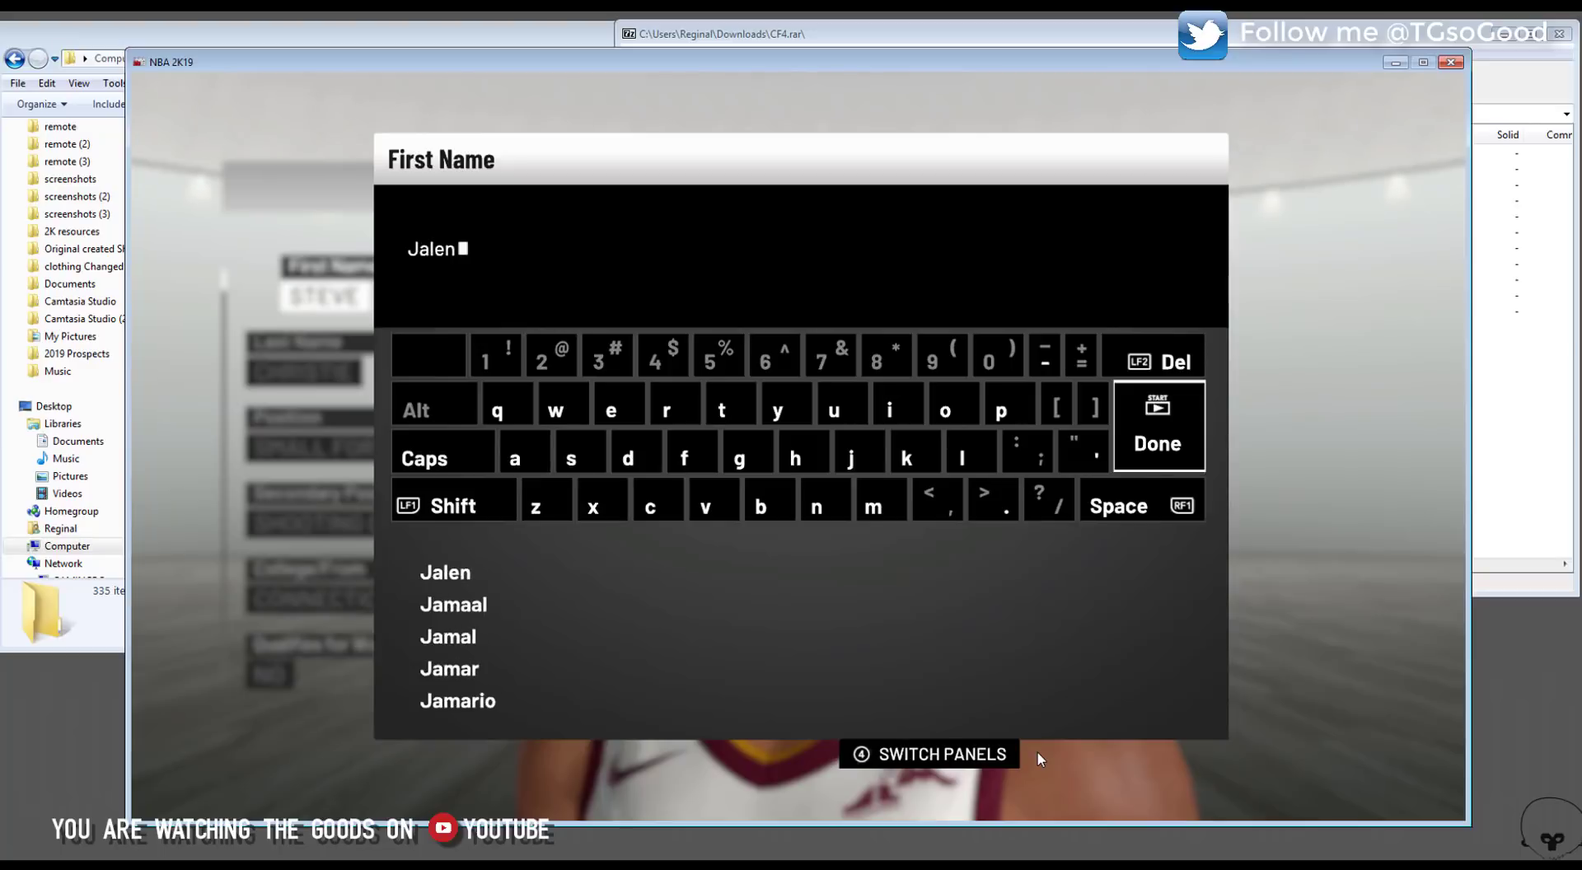
key(Return)
key(Down)
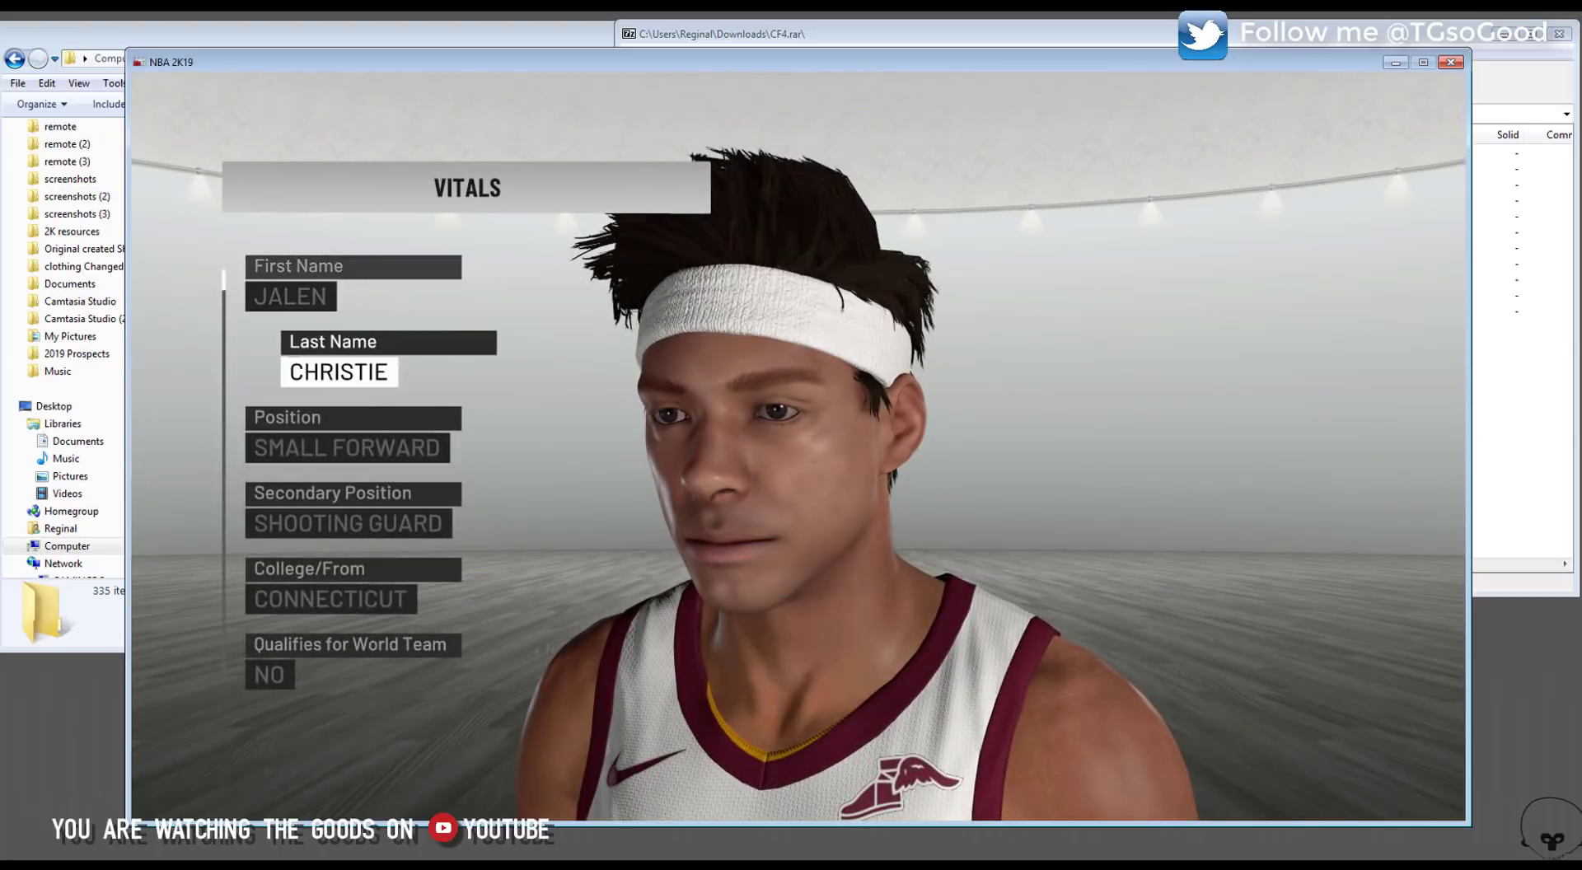
- Set the player's last name to Green in the vitals
key(Return)
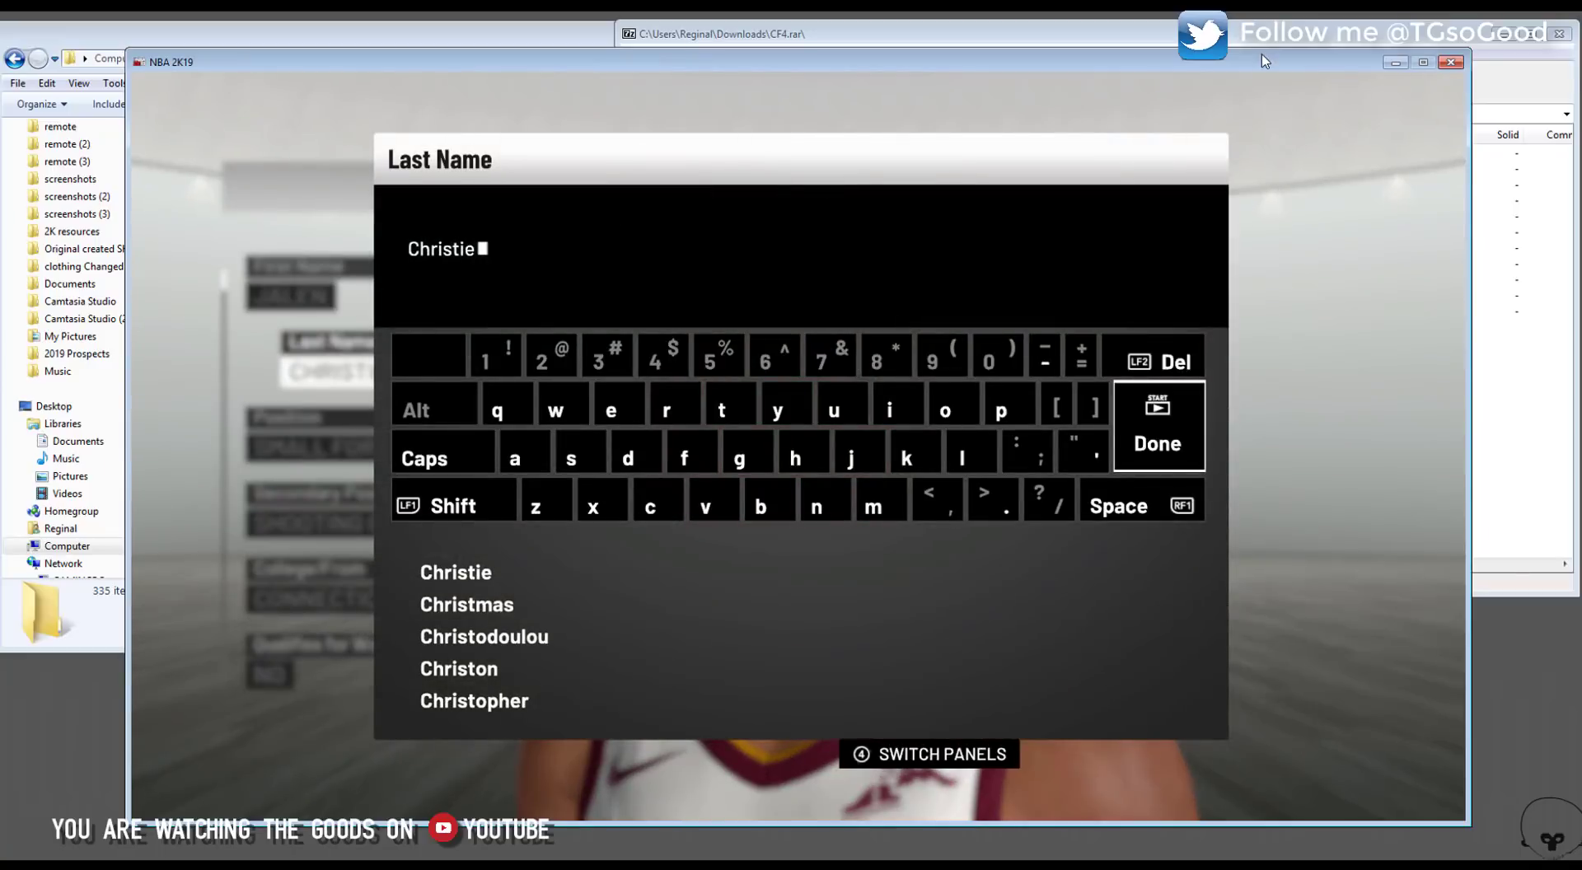
click(1261, 41)
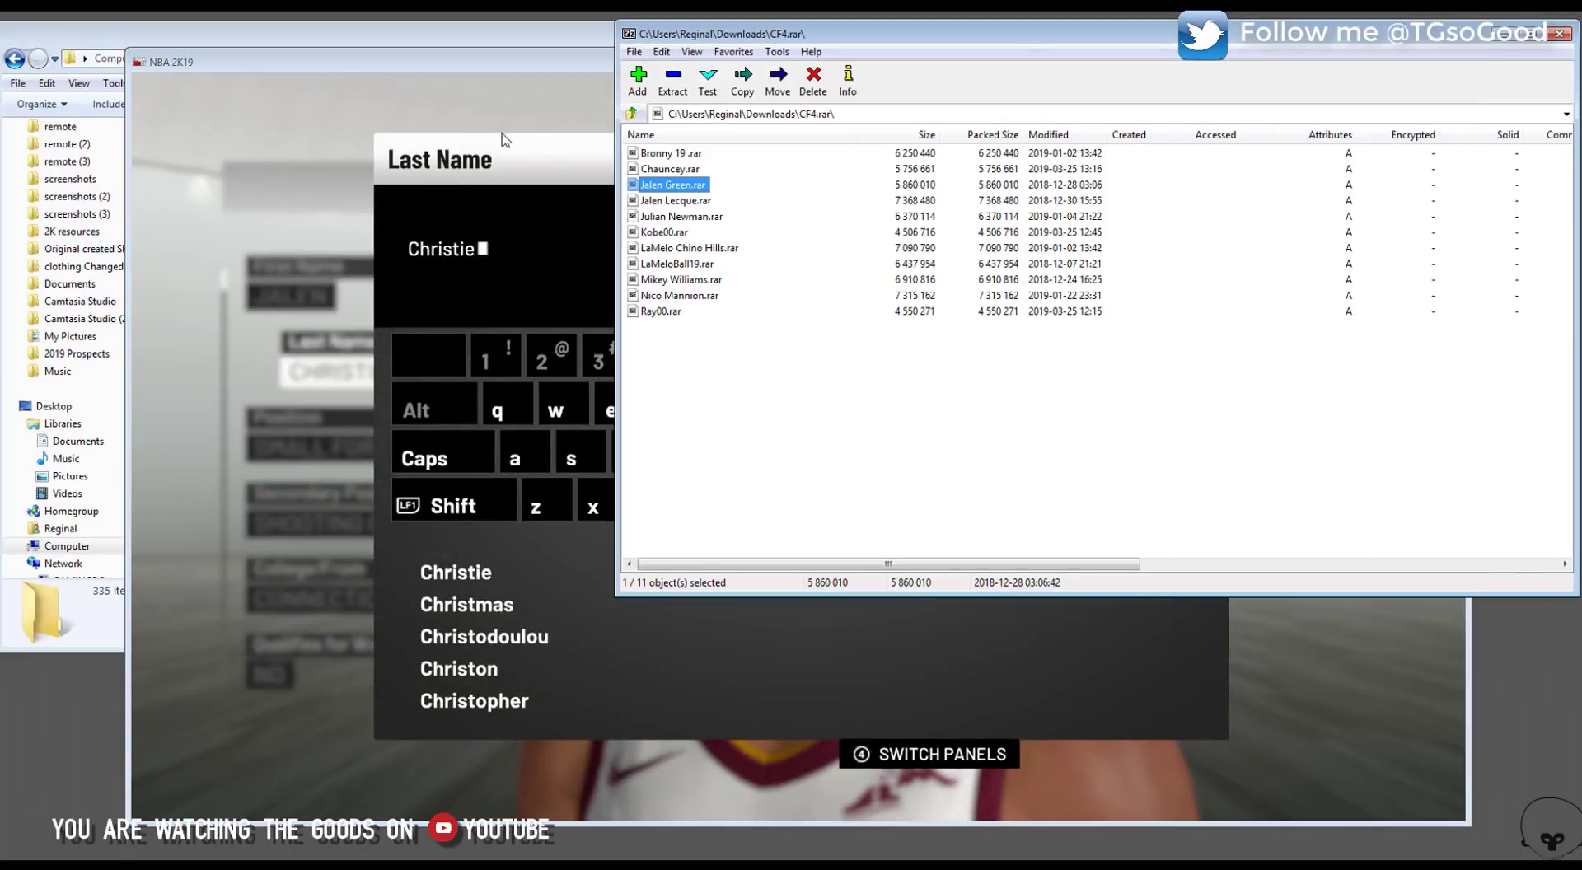
click(532, 71)
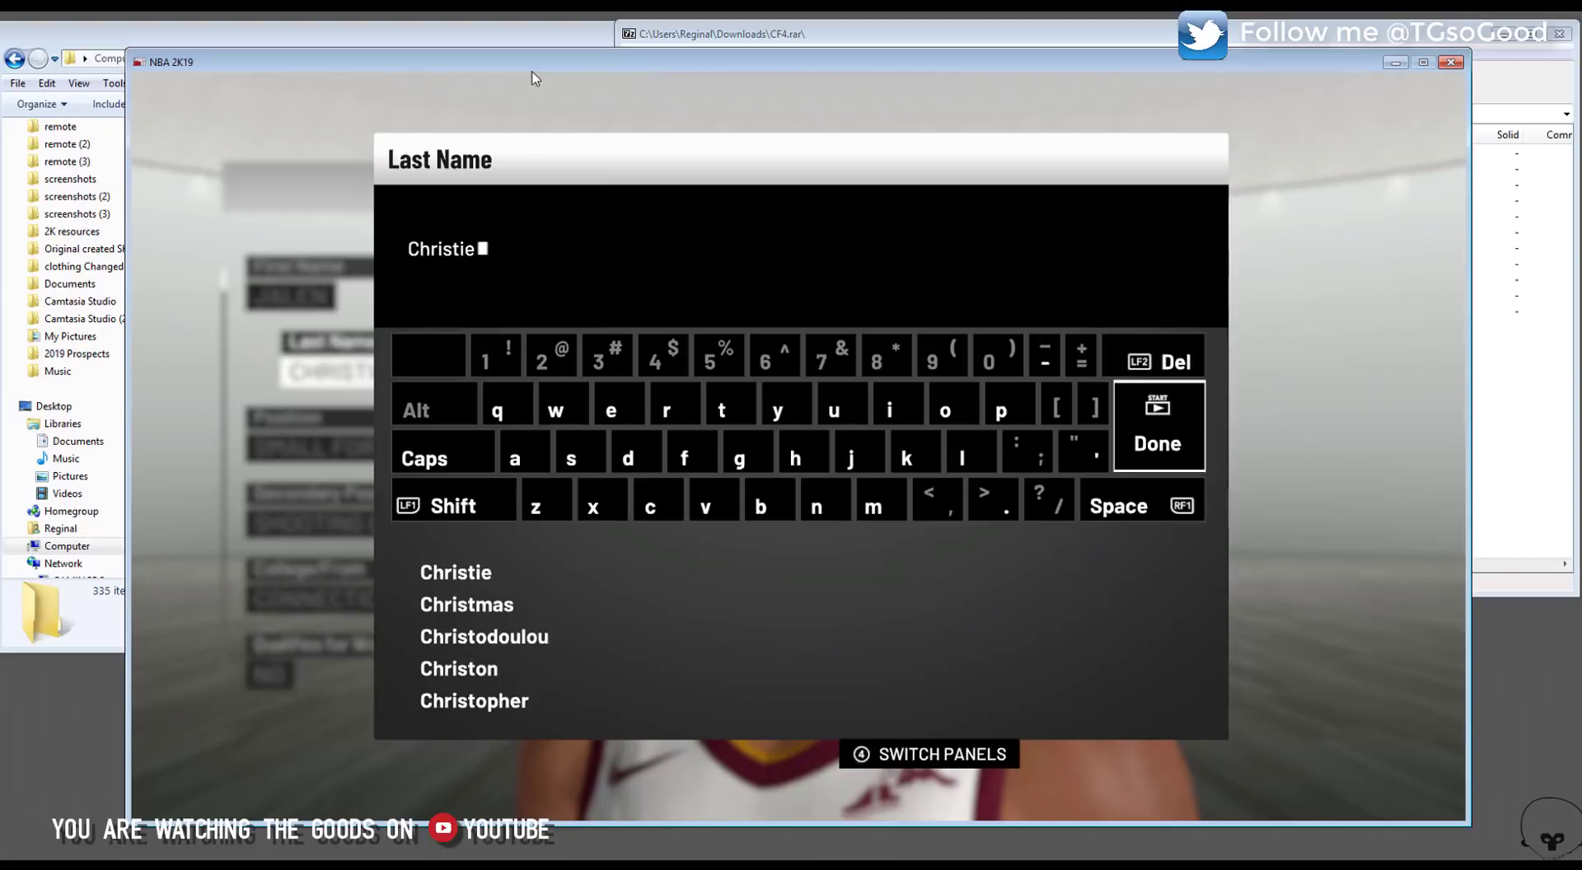
key(BackSpace)
key(BackSpace)
key(BackSpace)
key(BackSpace)
key(BackSpace)
key(BackSpace)
key(BackSpace)
key(BackSpace)
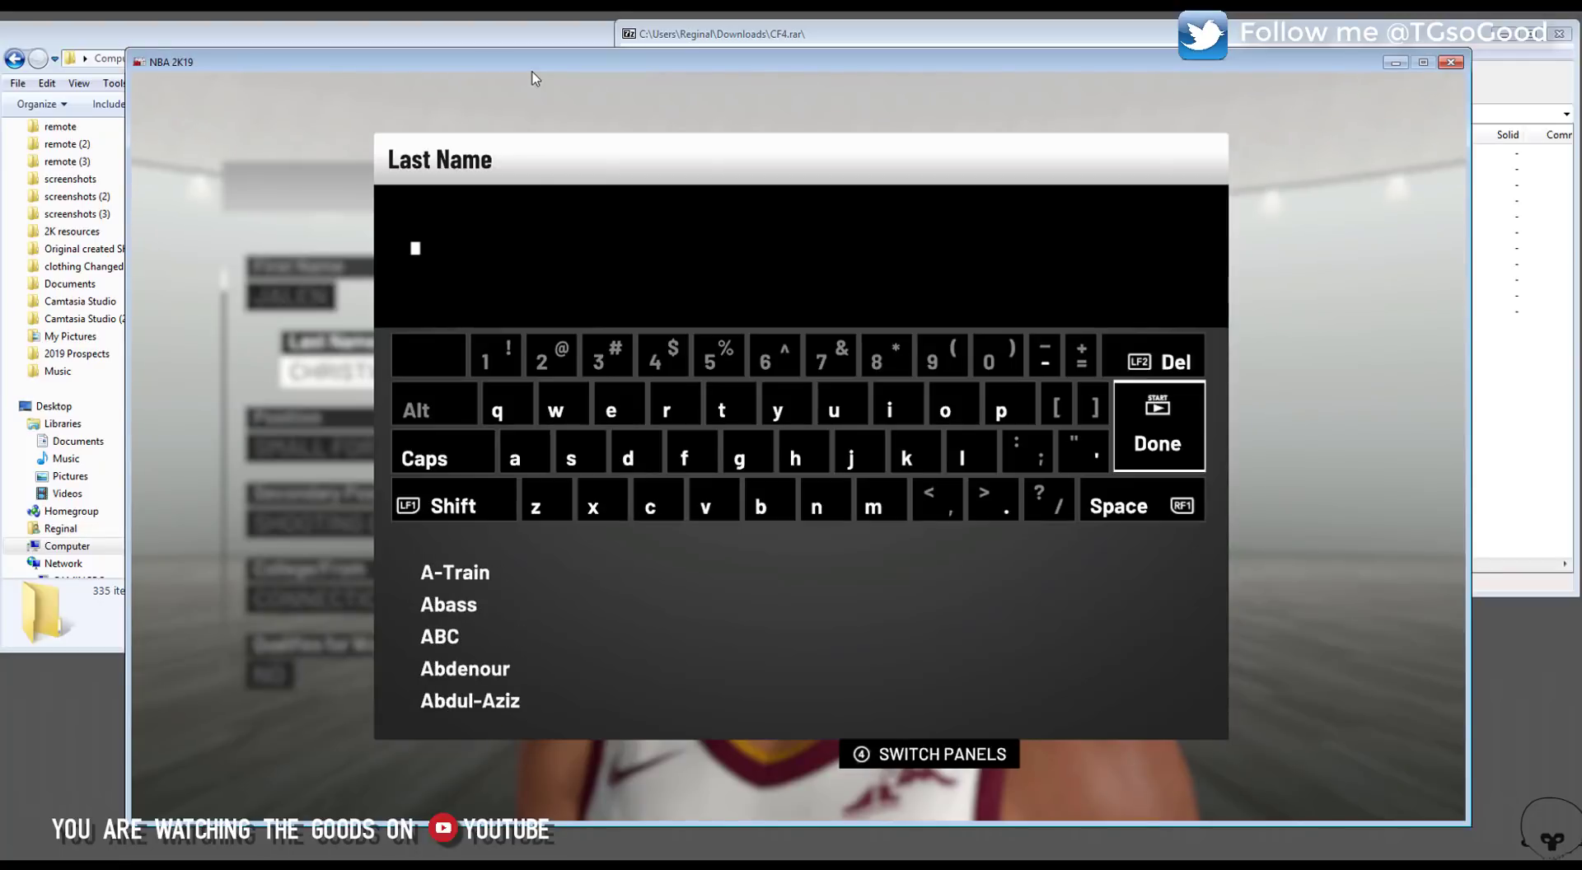
text(Green)
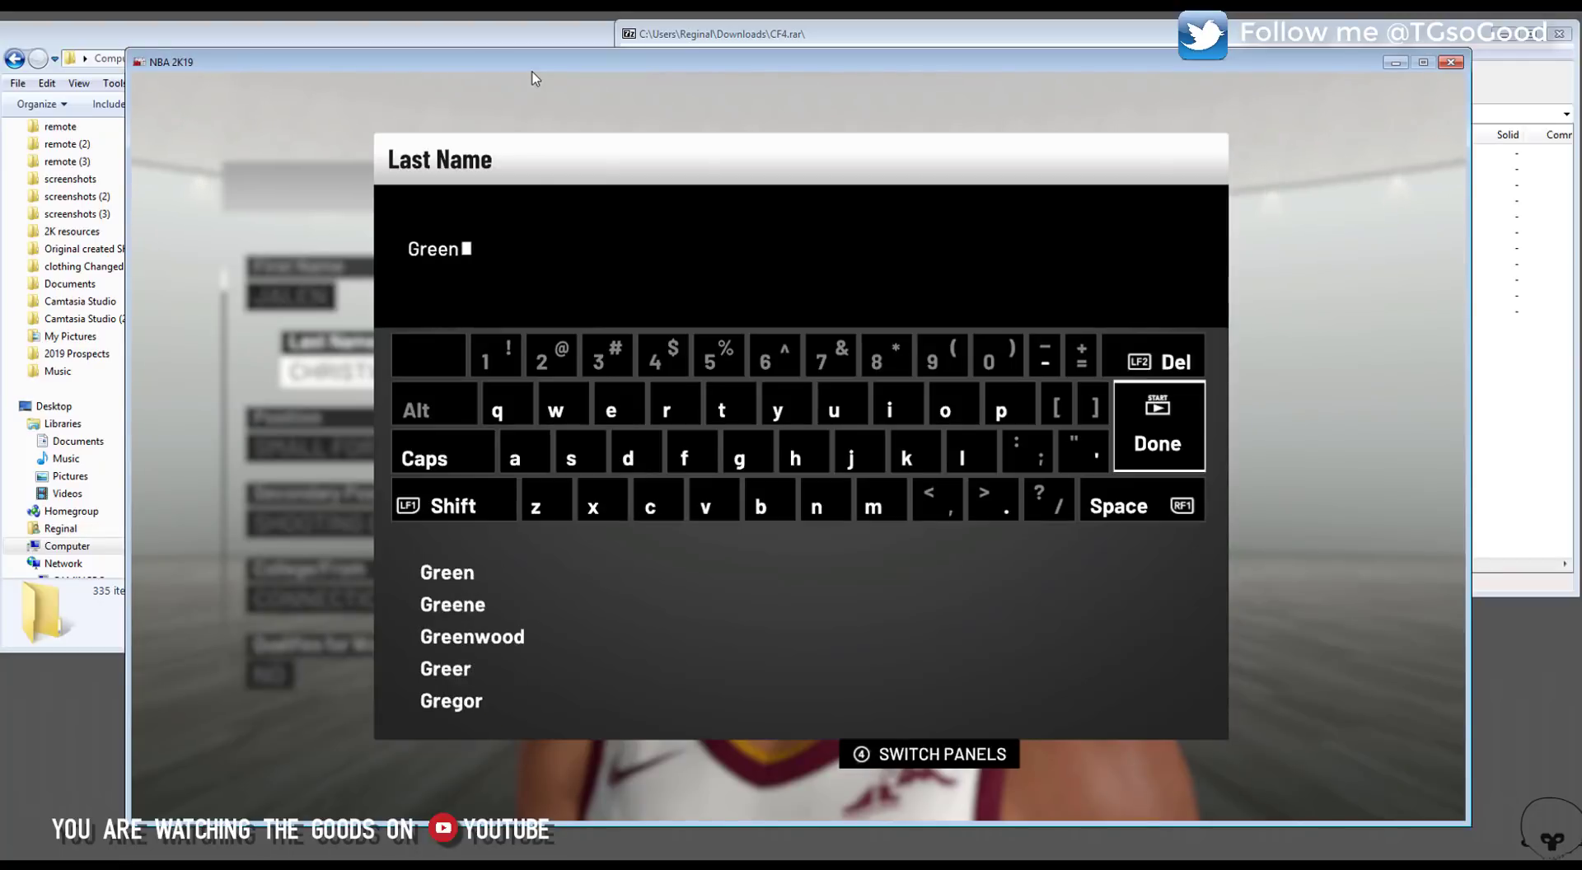
key(Return)
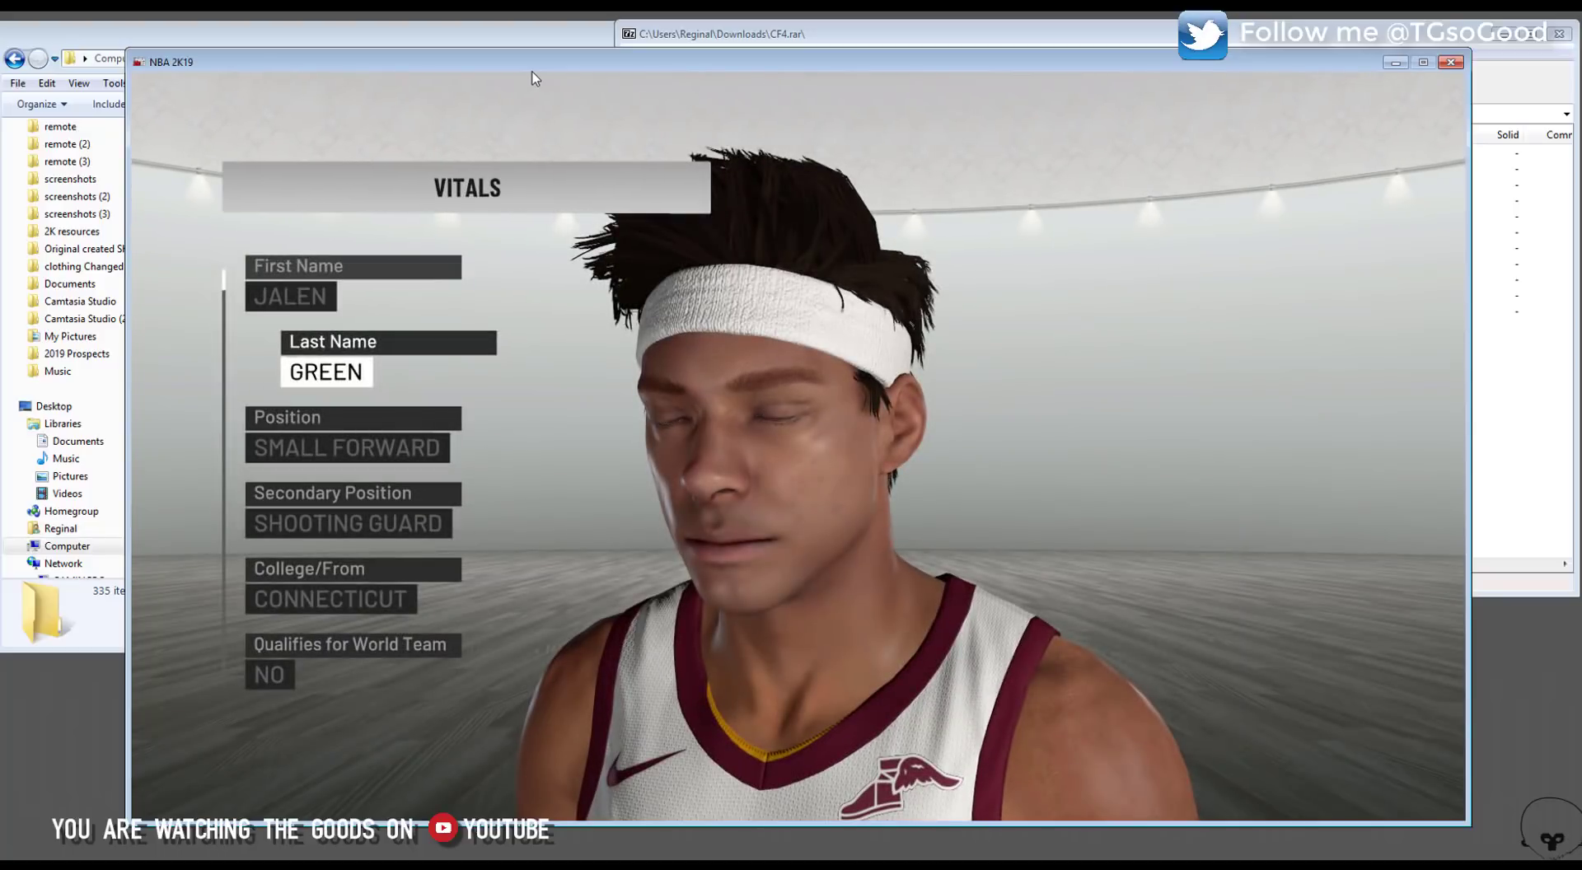
- Leave the player editor, keep the changes and return to the Louisville Cardinals roster
key(Escape)
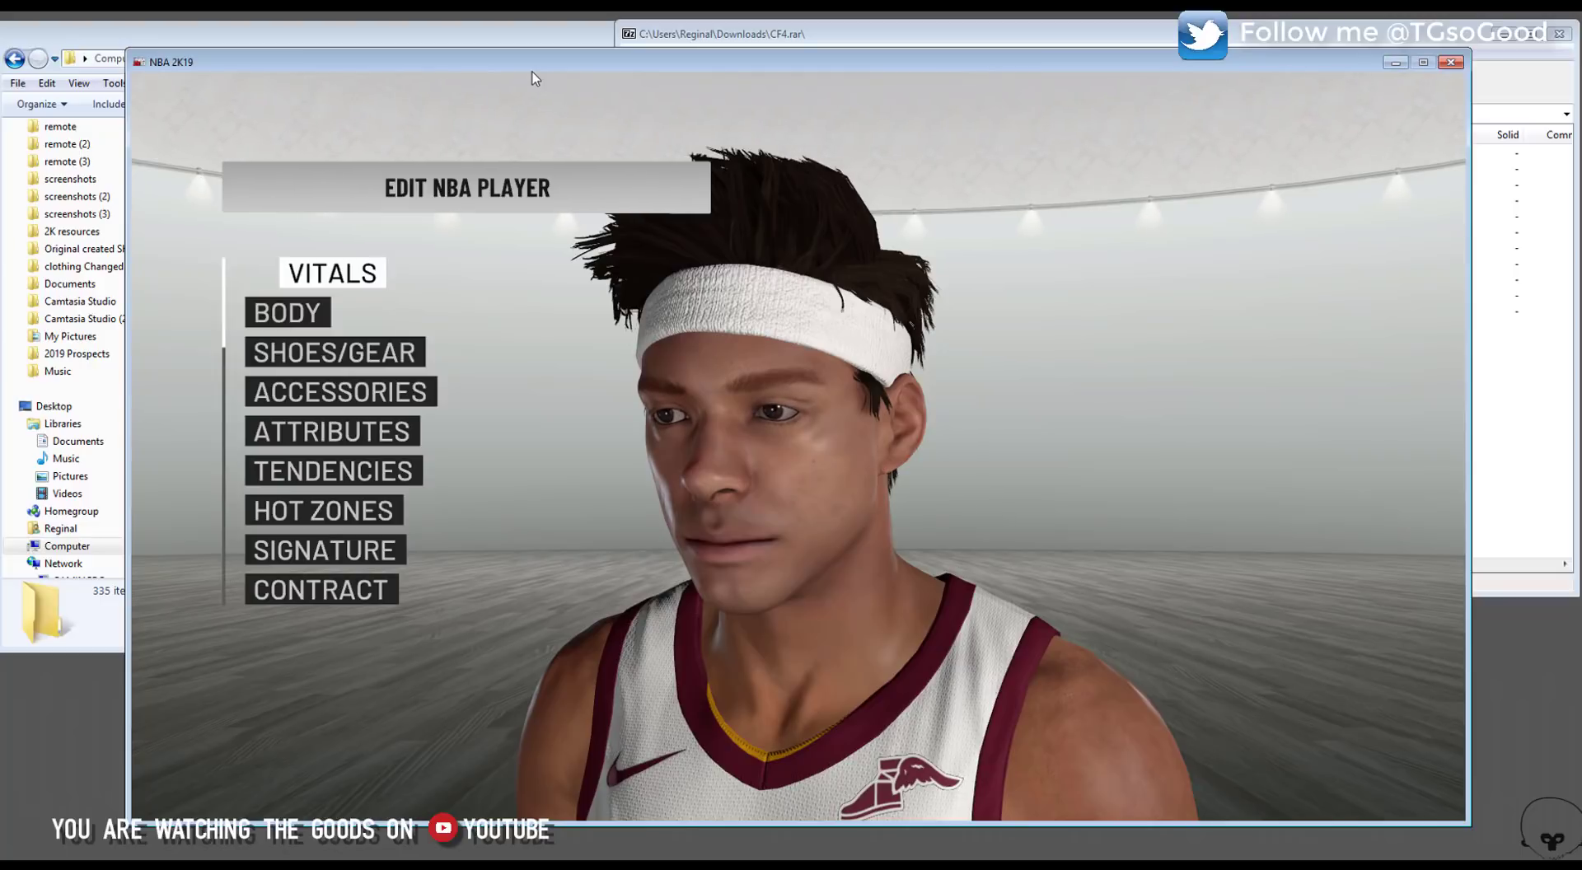
key(Escape)
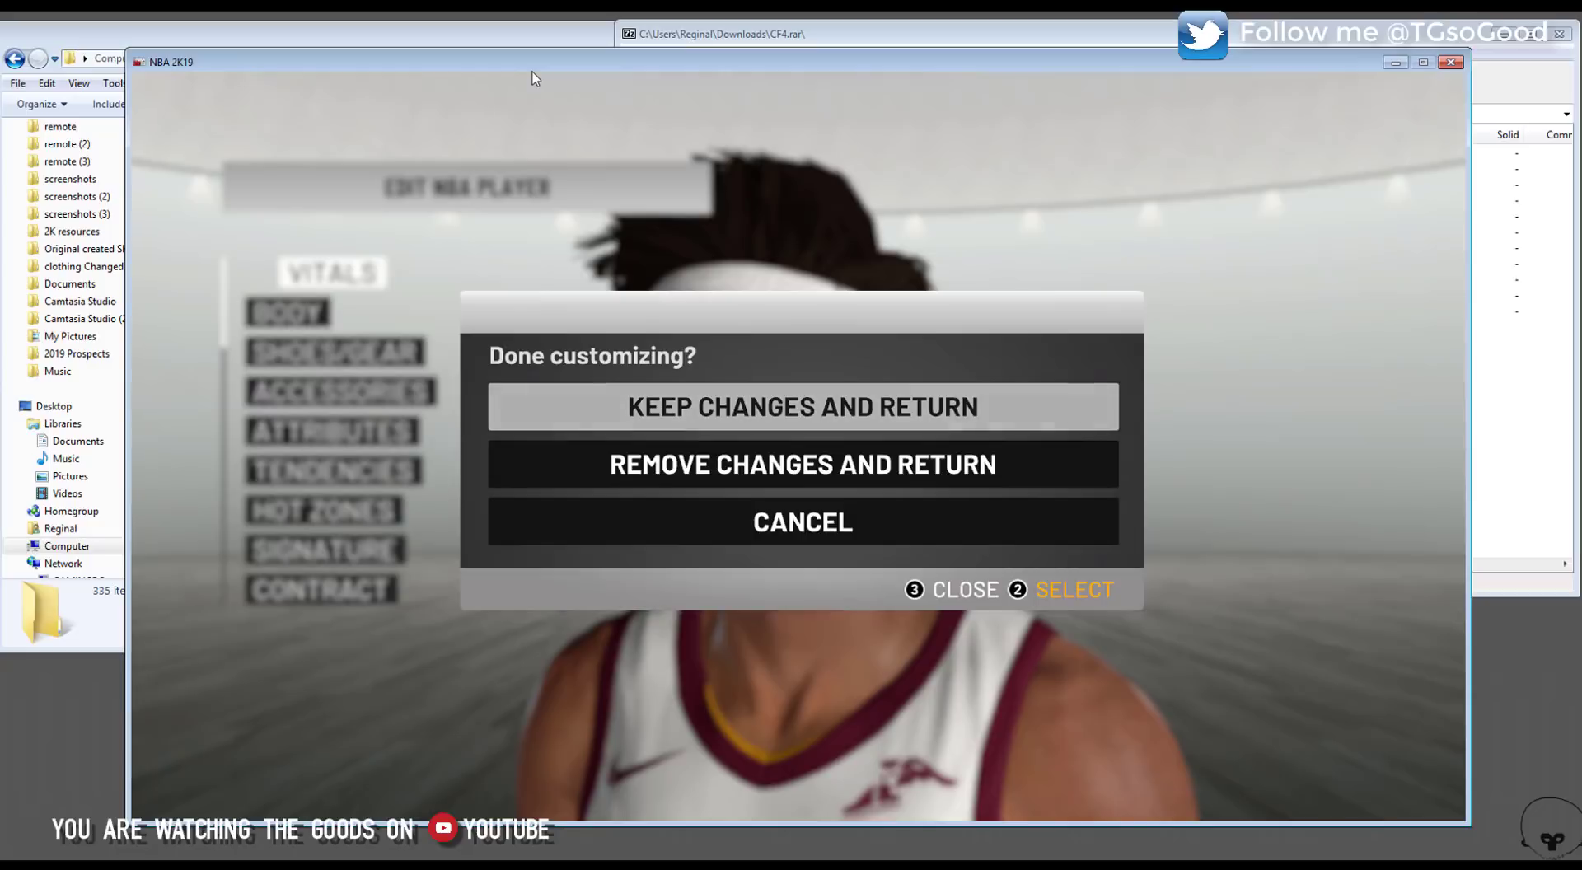
key(Return)
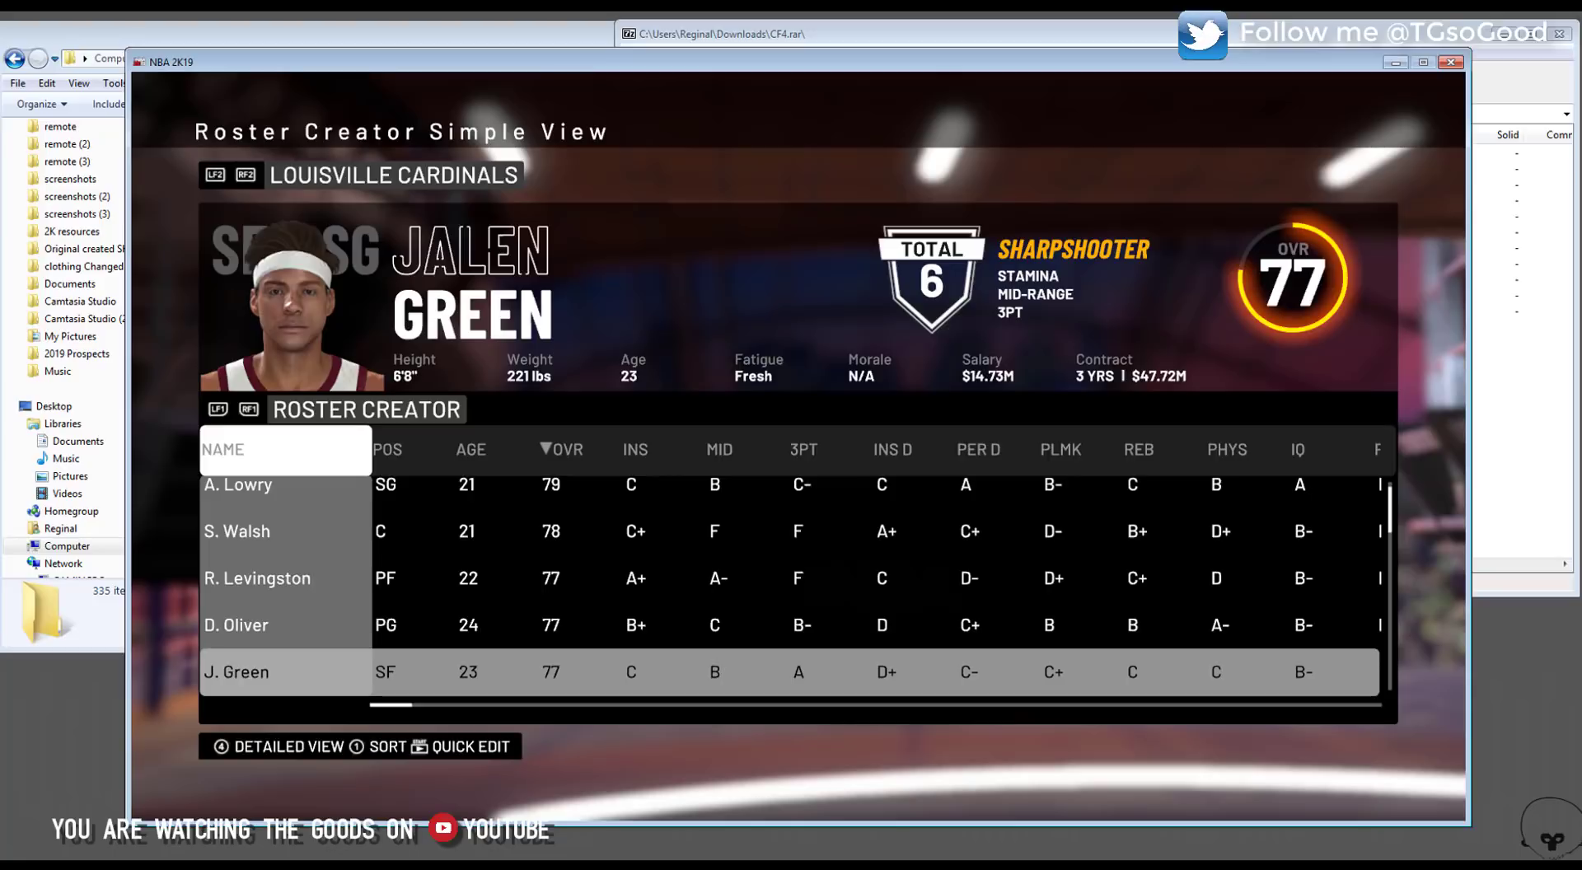
- Switch to NBA2K19 SuperModifier and reactivate the tool from its ModStar home page
key(alt+Tab)
click(453, 188)
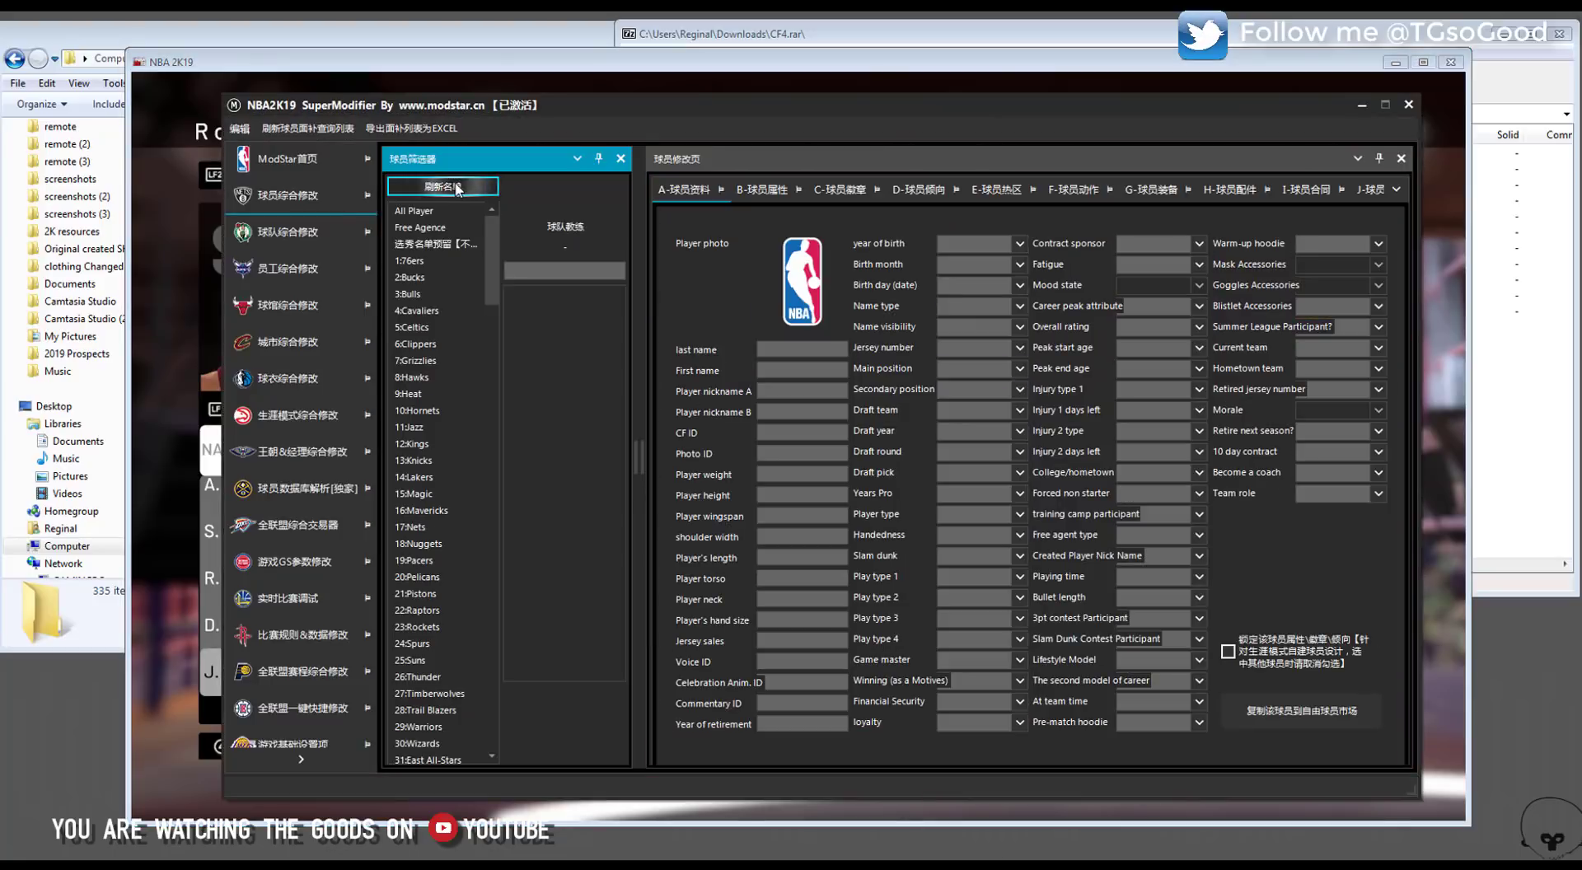
click(304, 176)
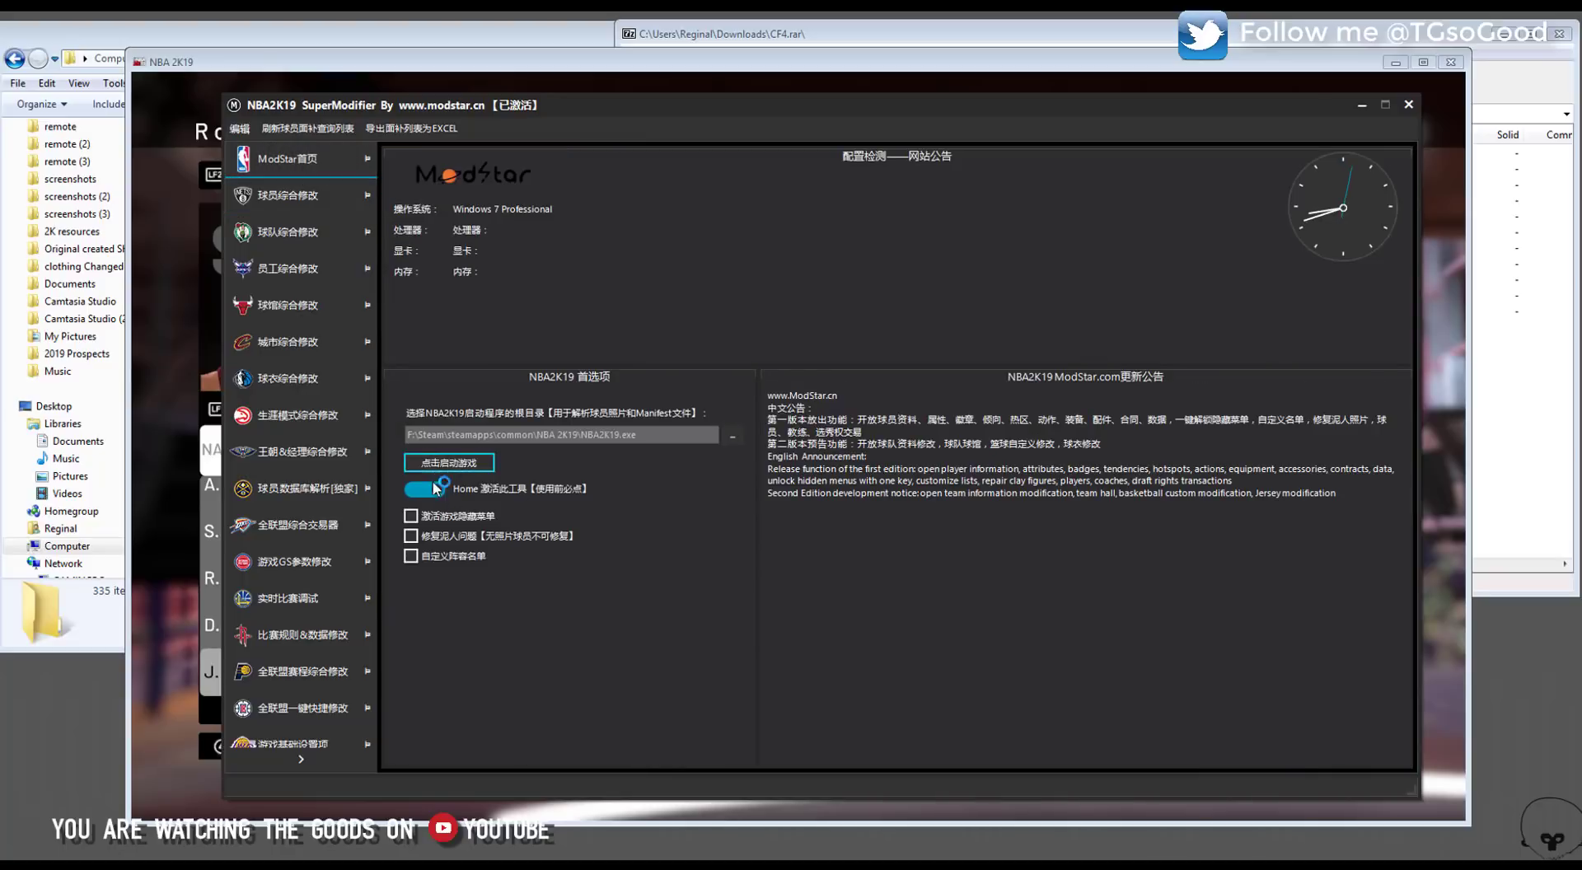
click(280, 213)
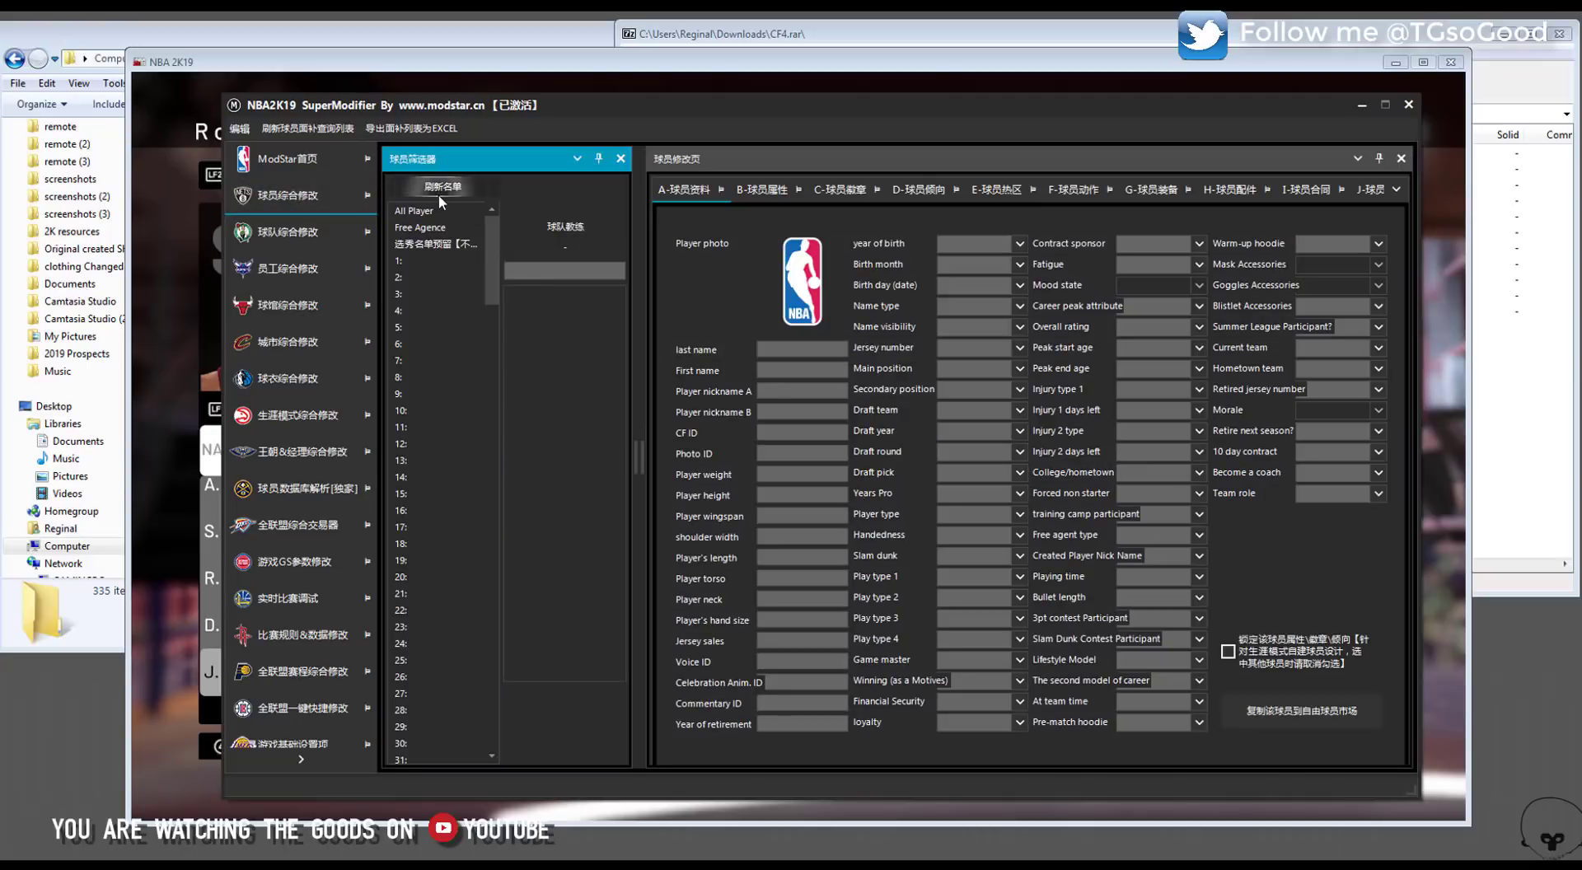
click(275, 165)
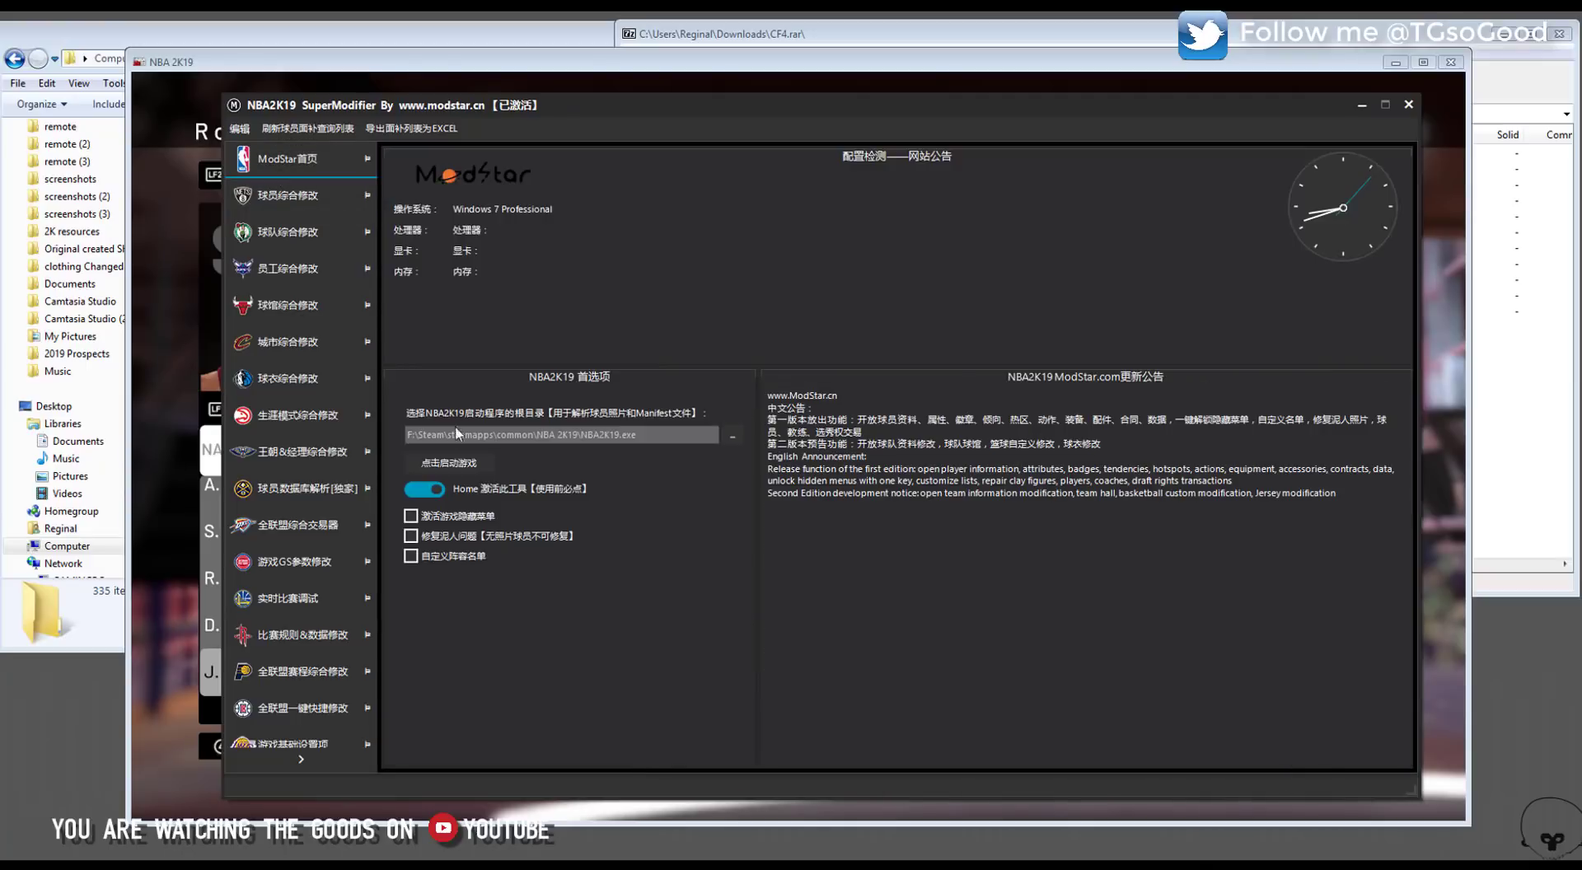
click(425, 492)
click(415, 490)
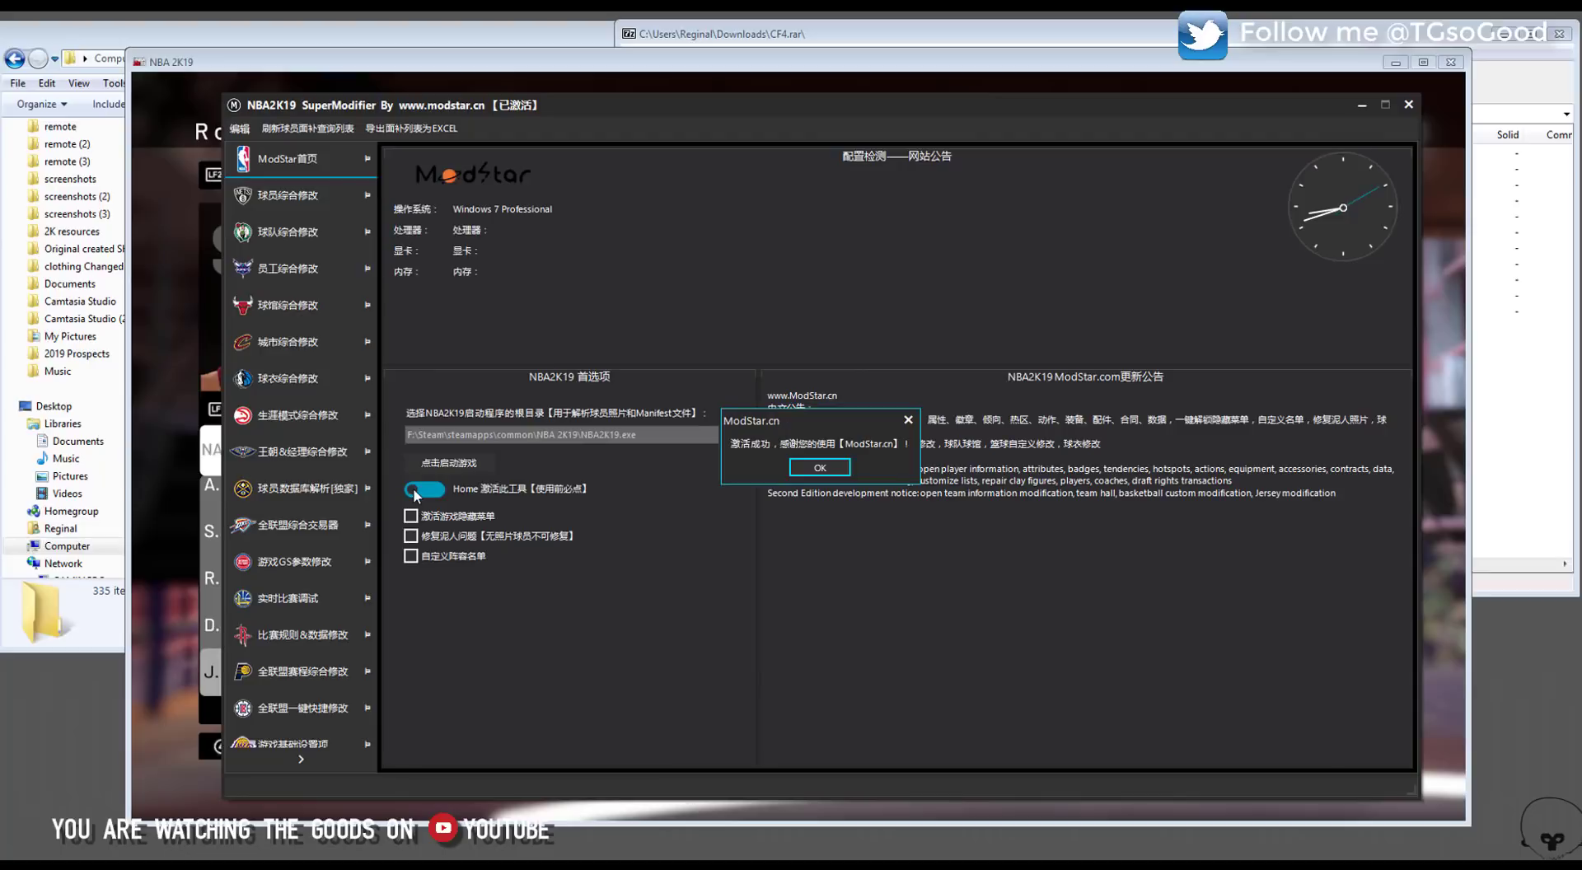
click(812, 470)
- Refresh the team list on the player modification page and load Jalen Green from the Cardinals
click(254, 204)
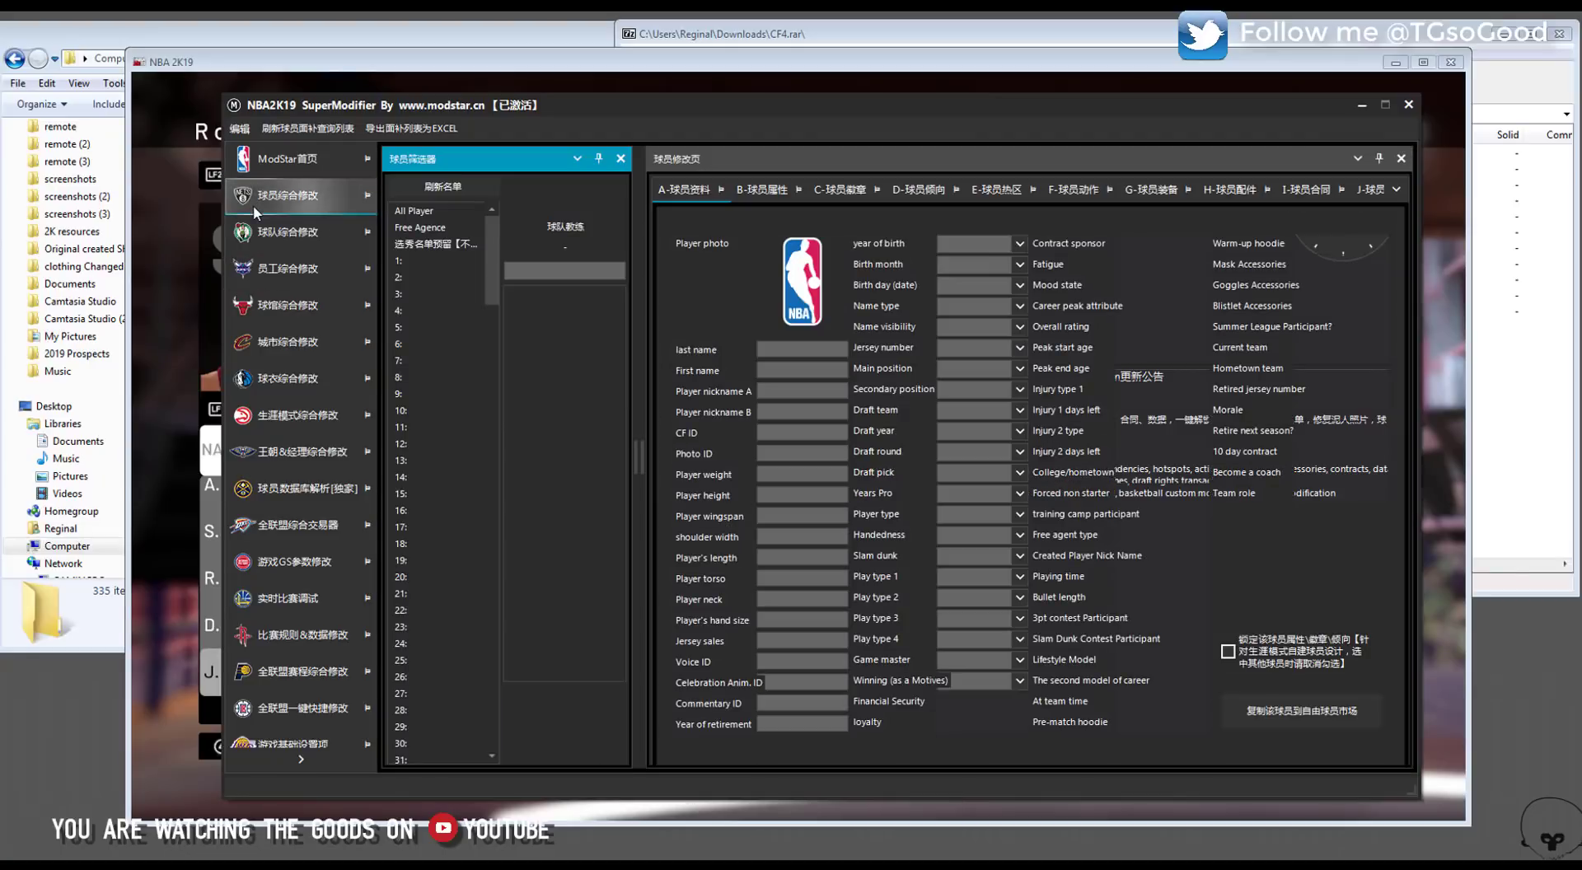
click(443, 187)
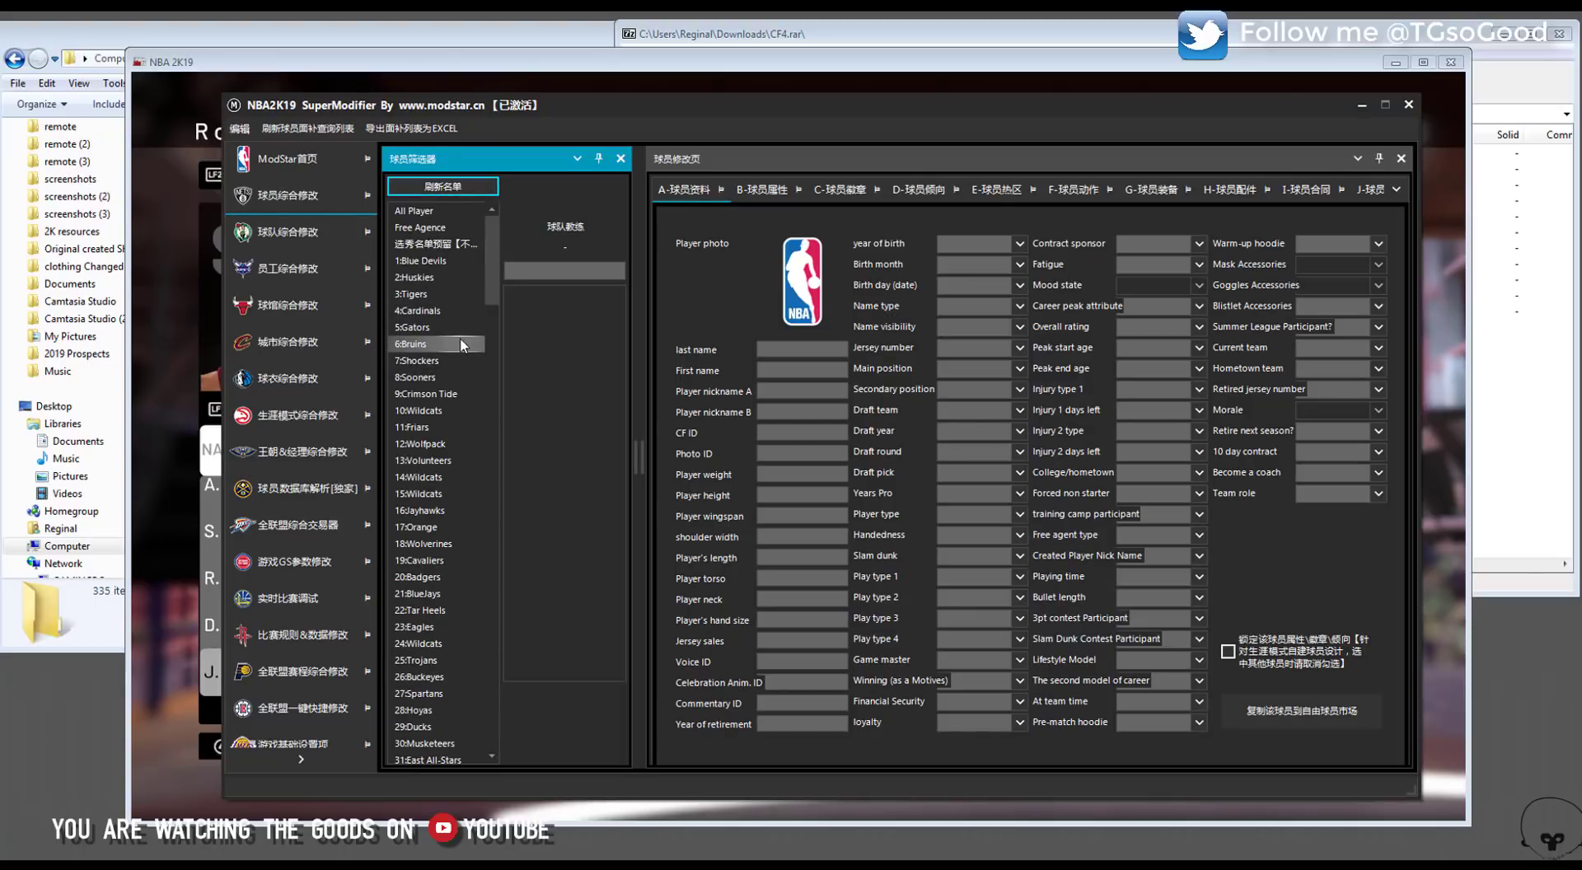
click(445, 311)
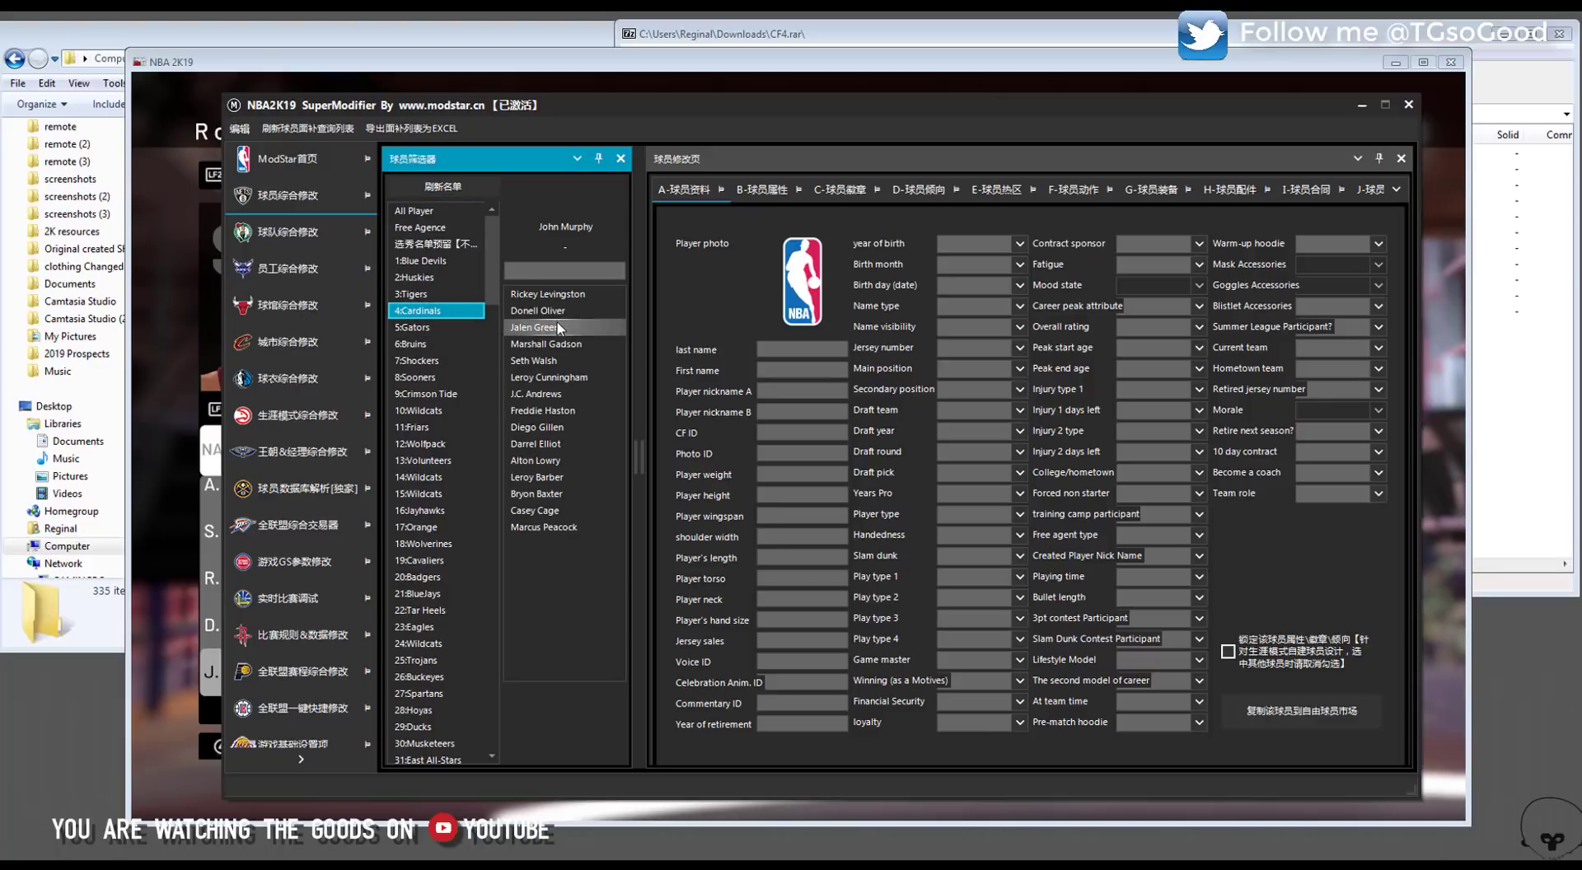
click(535, 329)
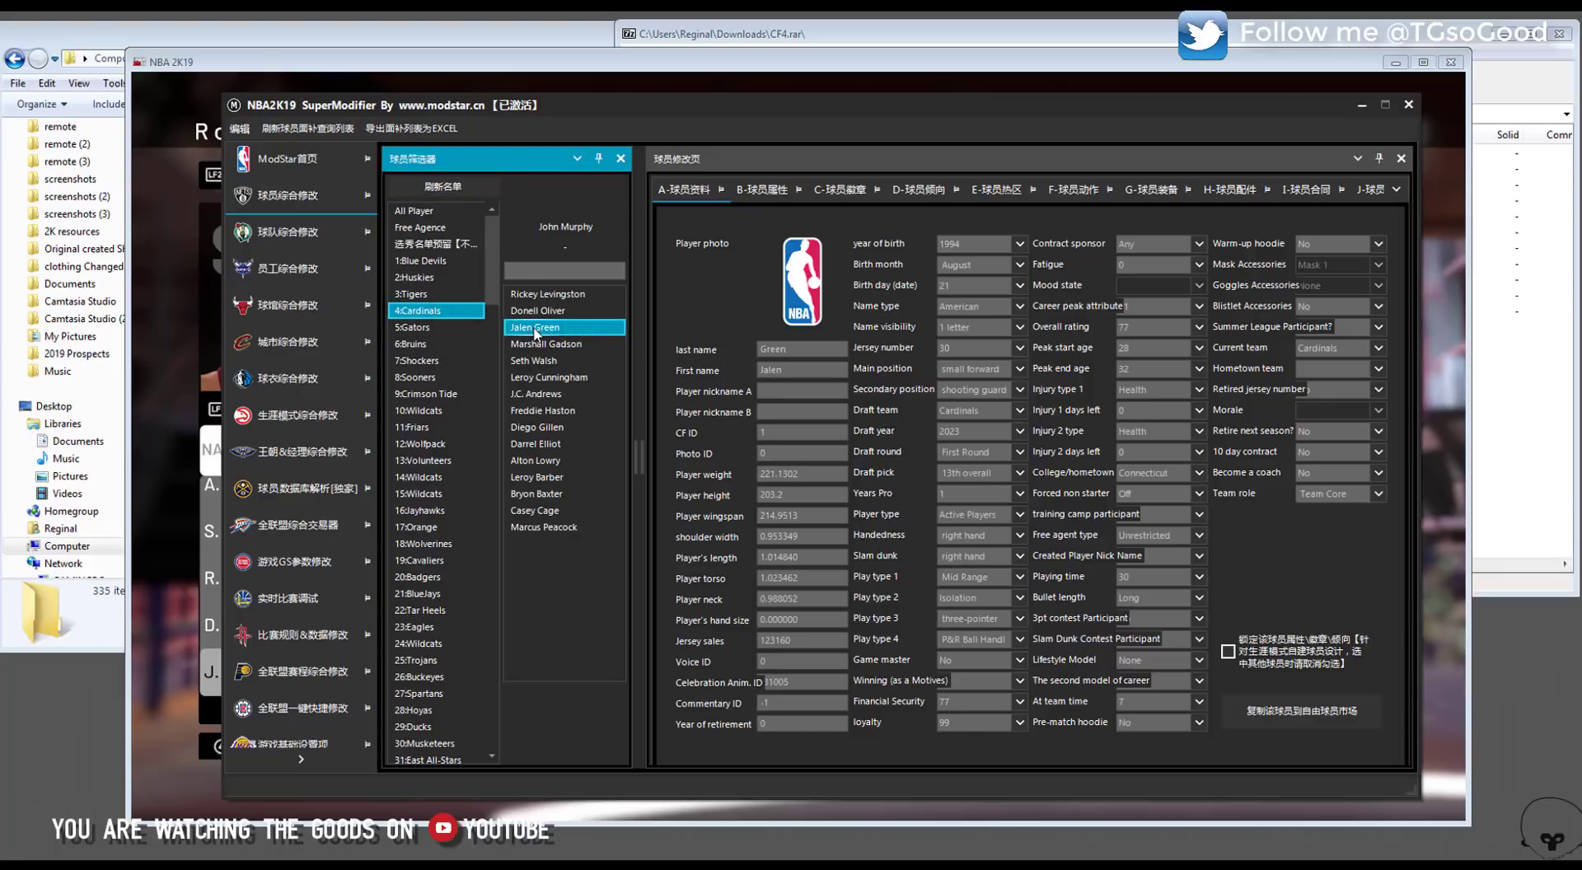
- Check the face ID in the full cyber face list and set Jalen Green's CF ID to 6120
click(770, 431)
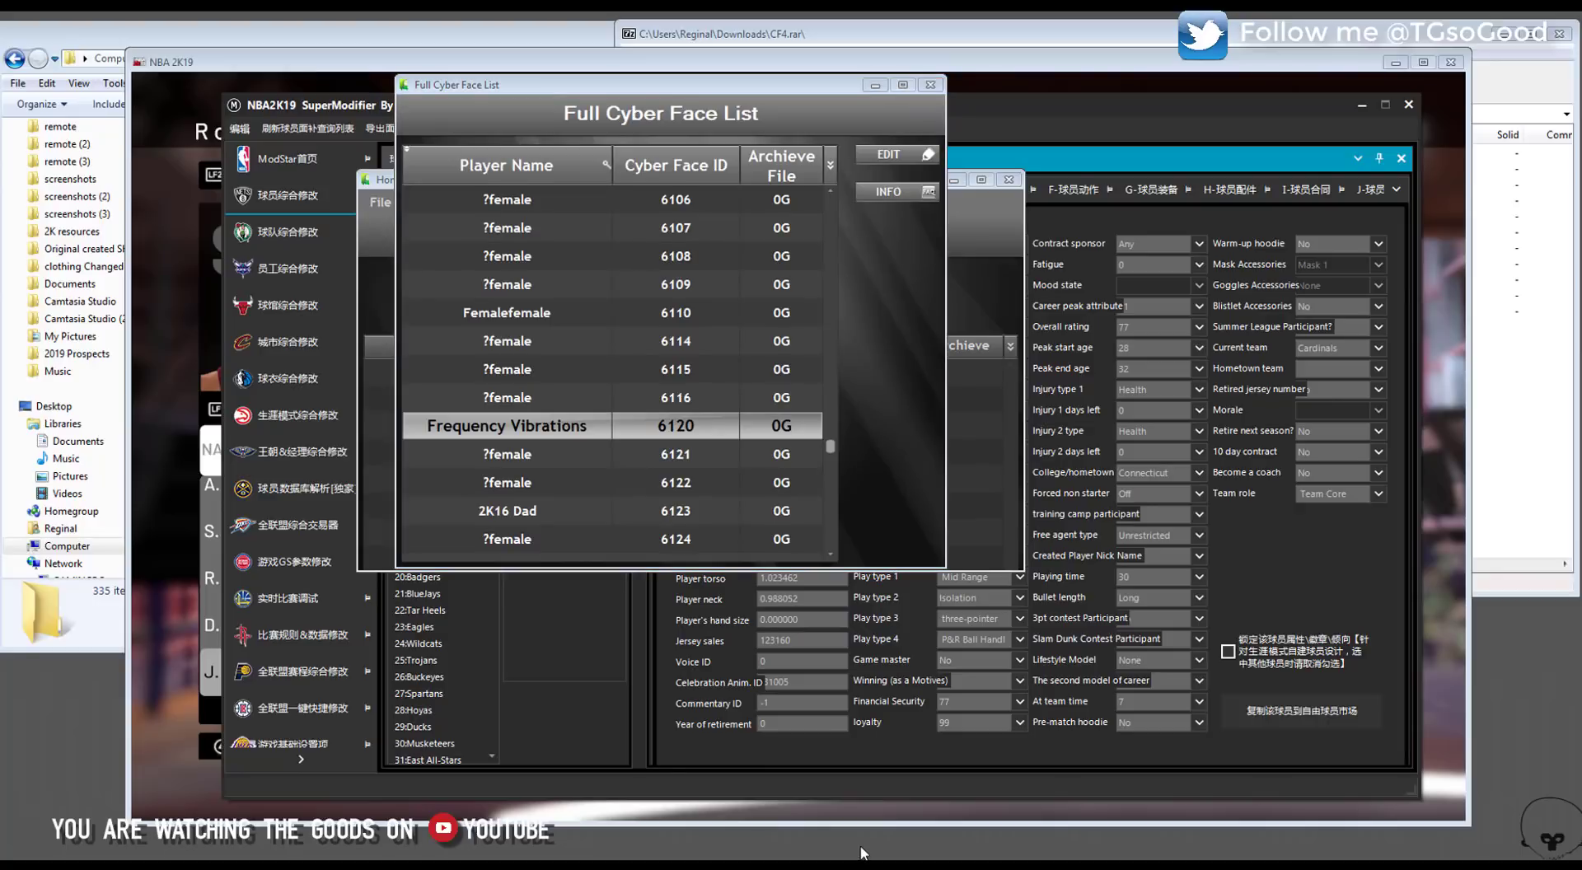
click(875, 85)
click(946, 166)
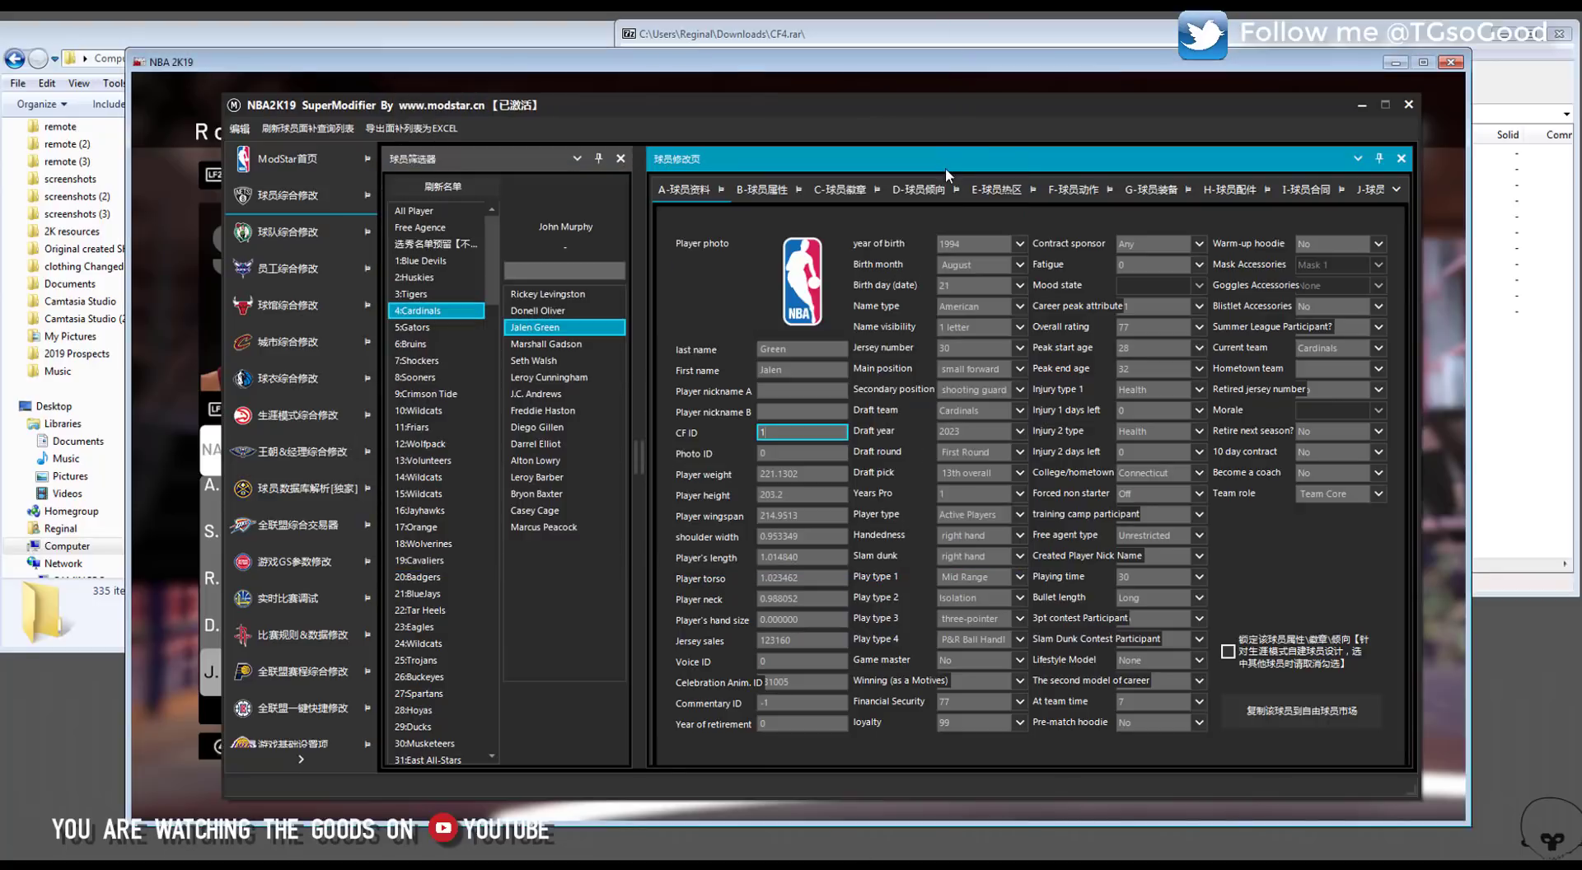
key(BackSpace)
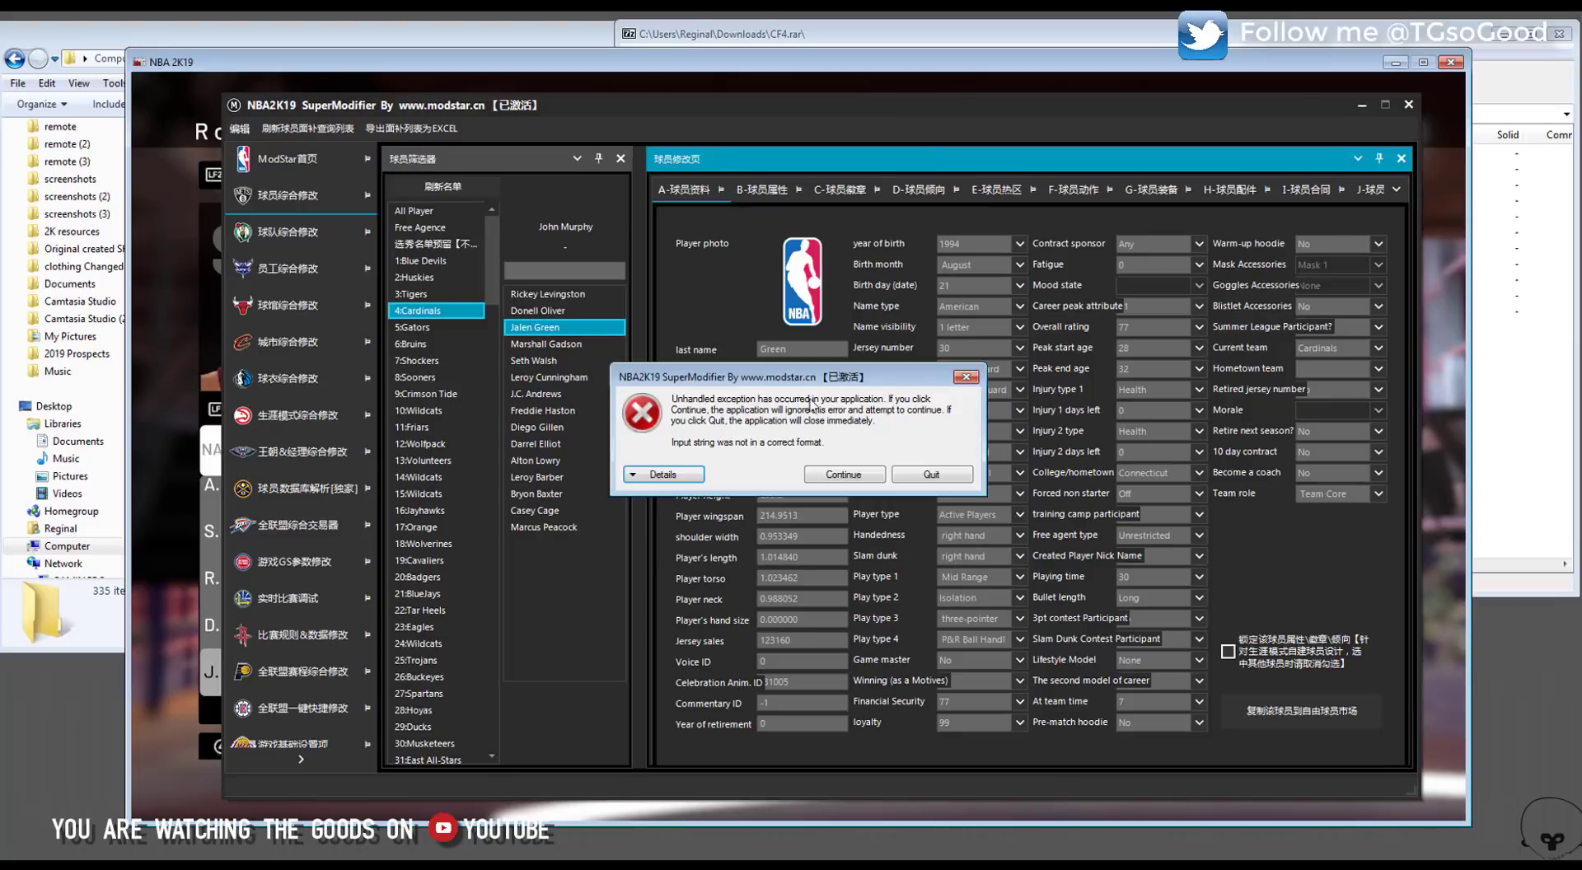
click(857, 481)
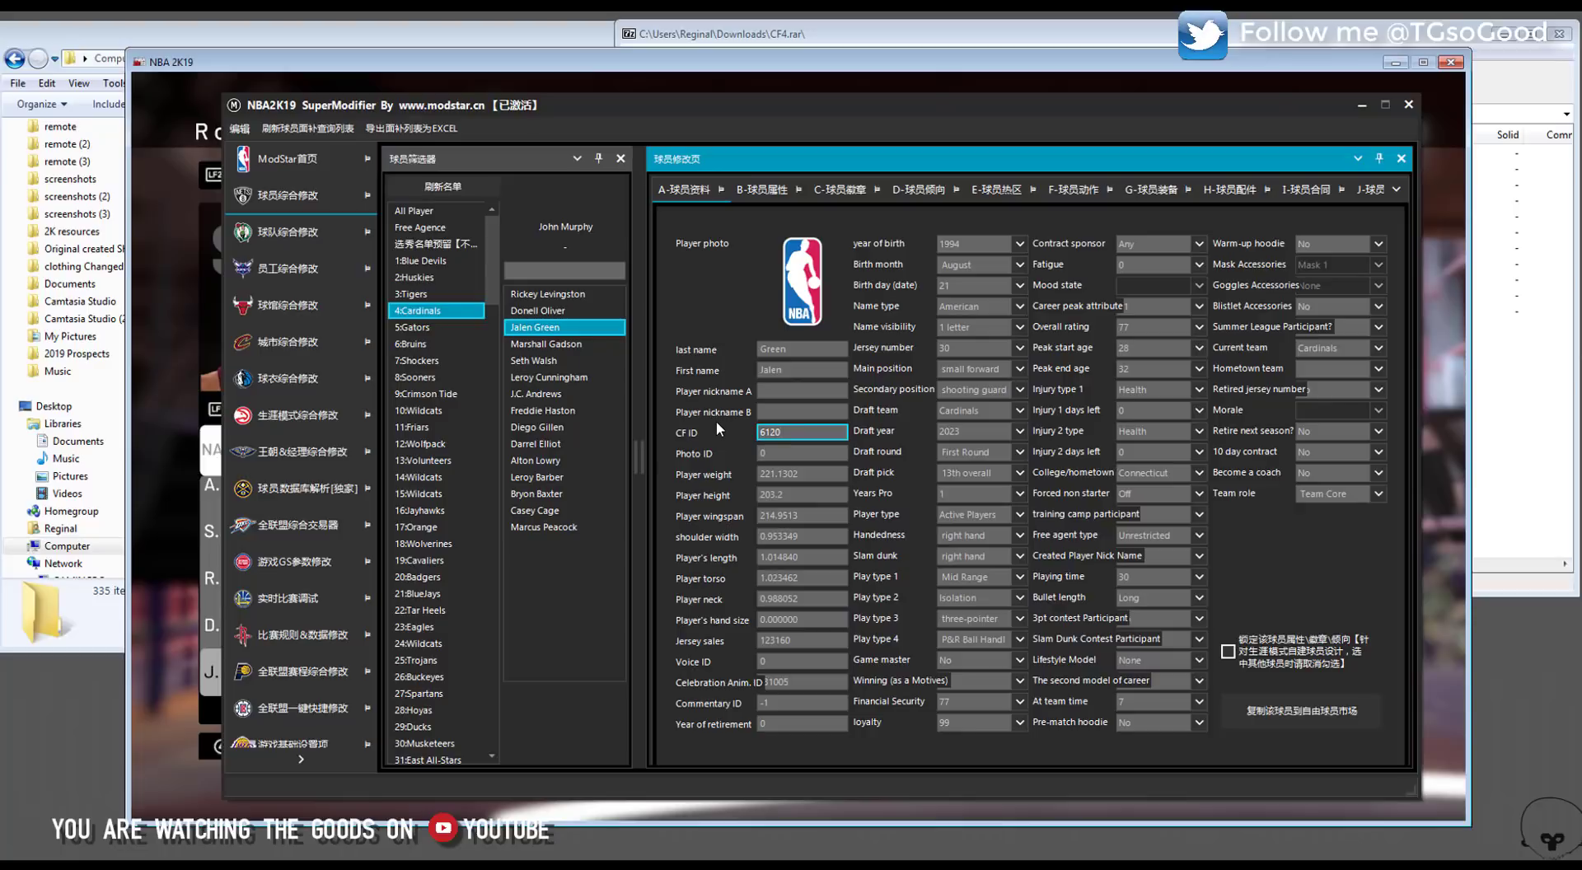
click(813, 453)
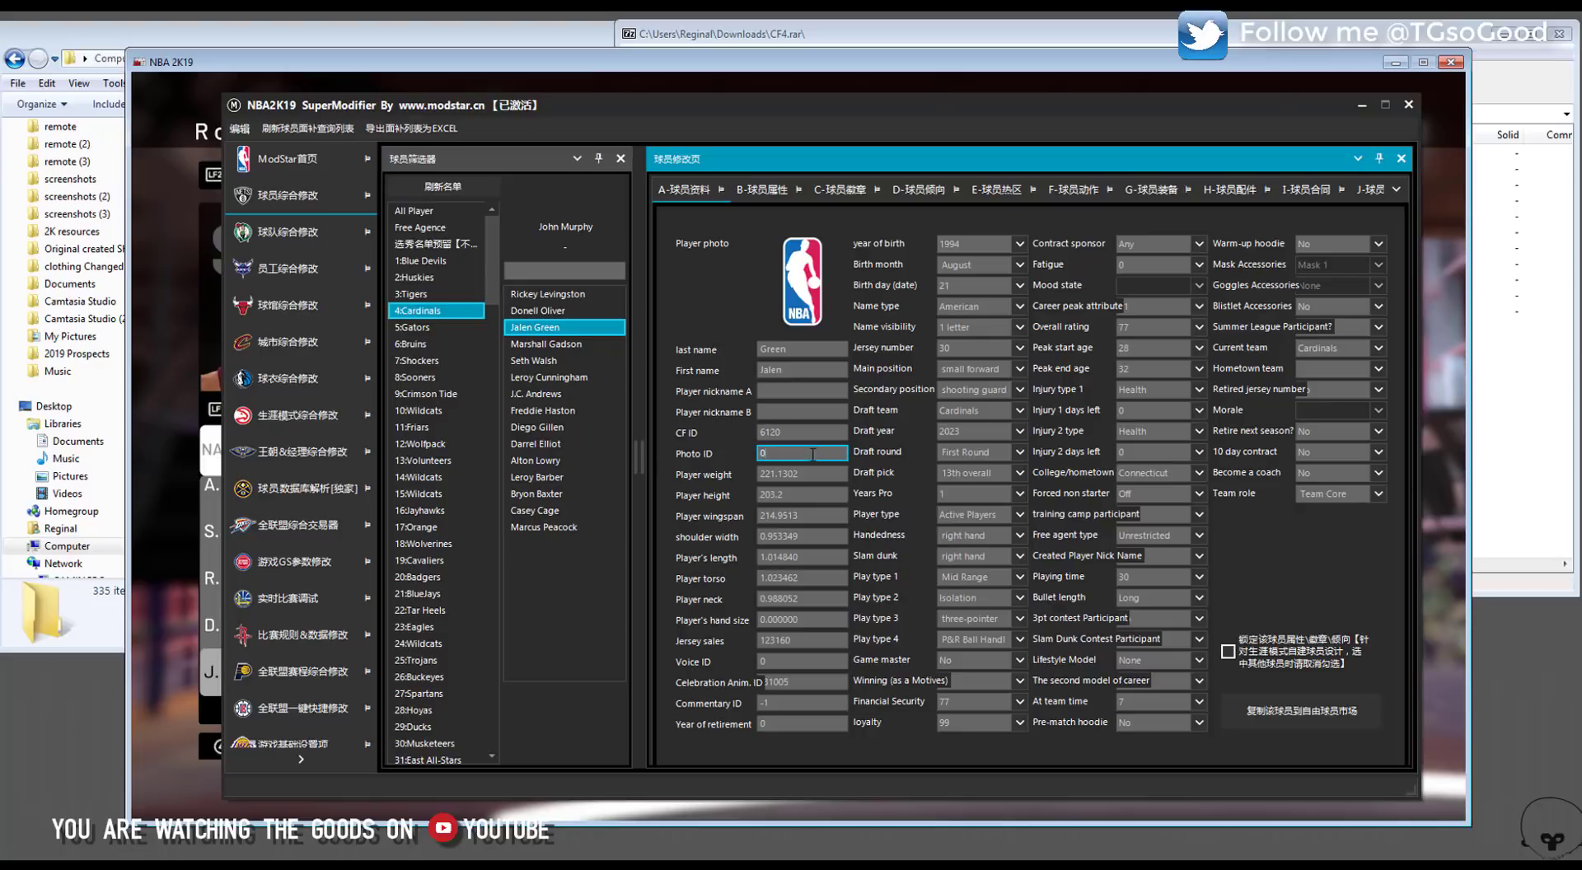
- Return to NBA 2K19 and open Jalen Green on the Louisville Cardinals roster for player editing
click(157, 359)
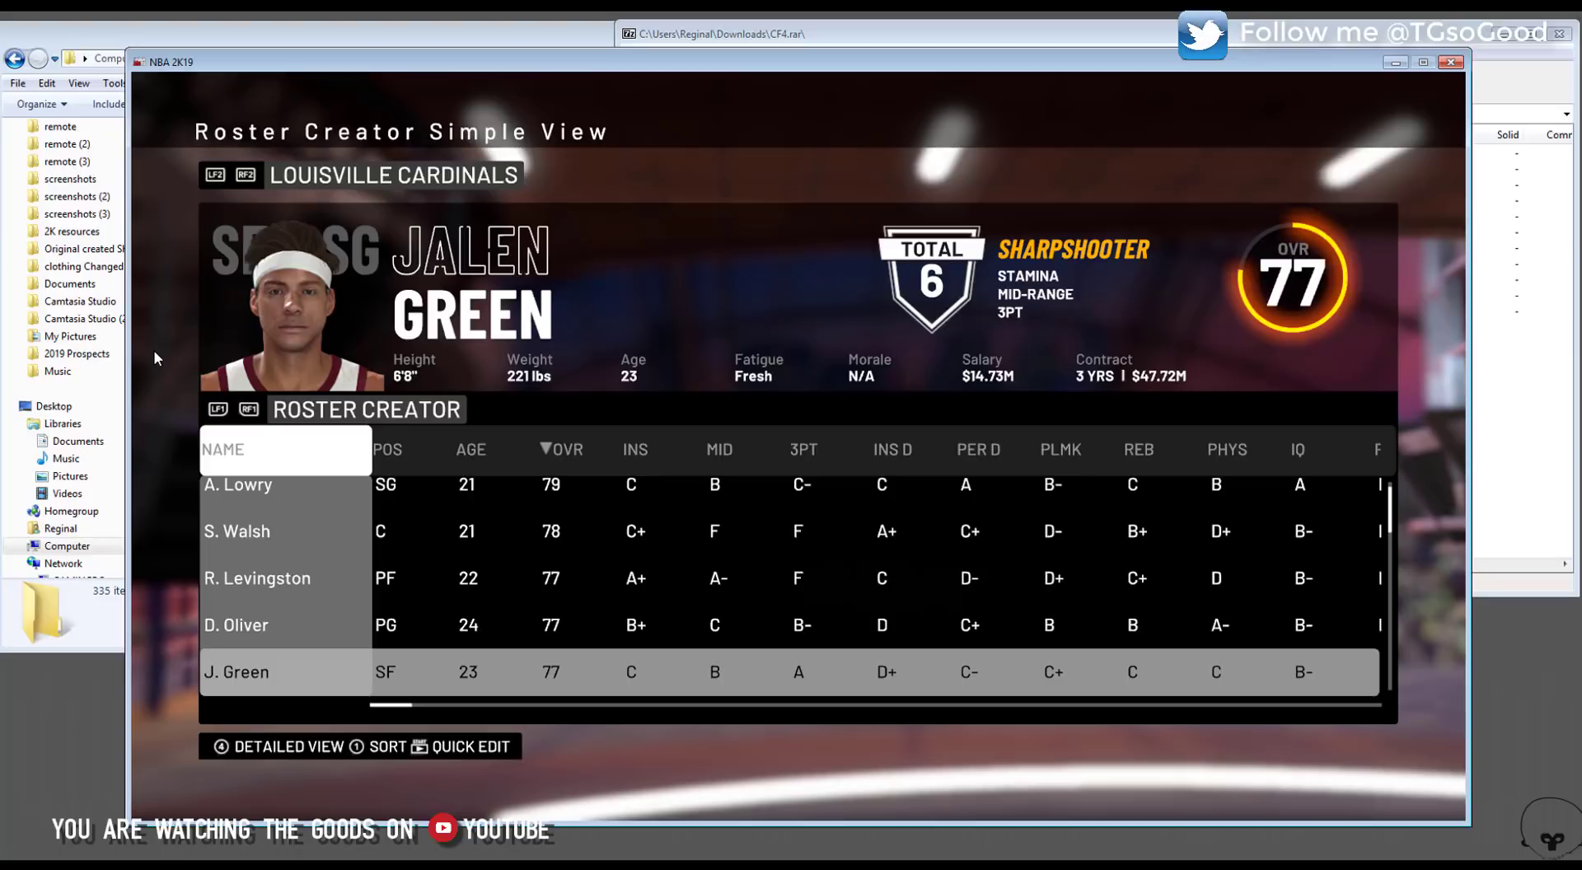
key(Return)
key(Down)
key(Down)
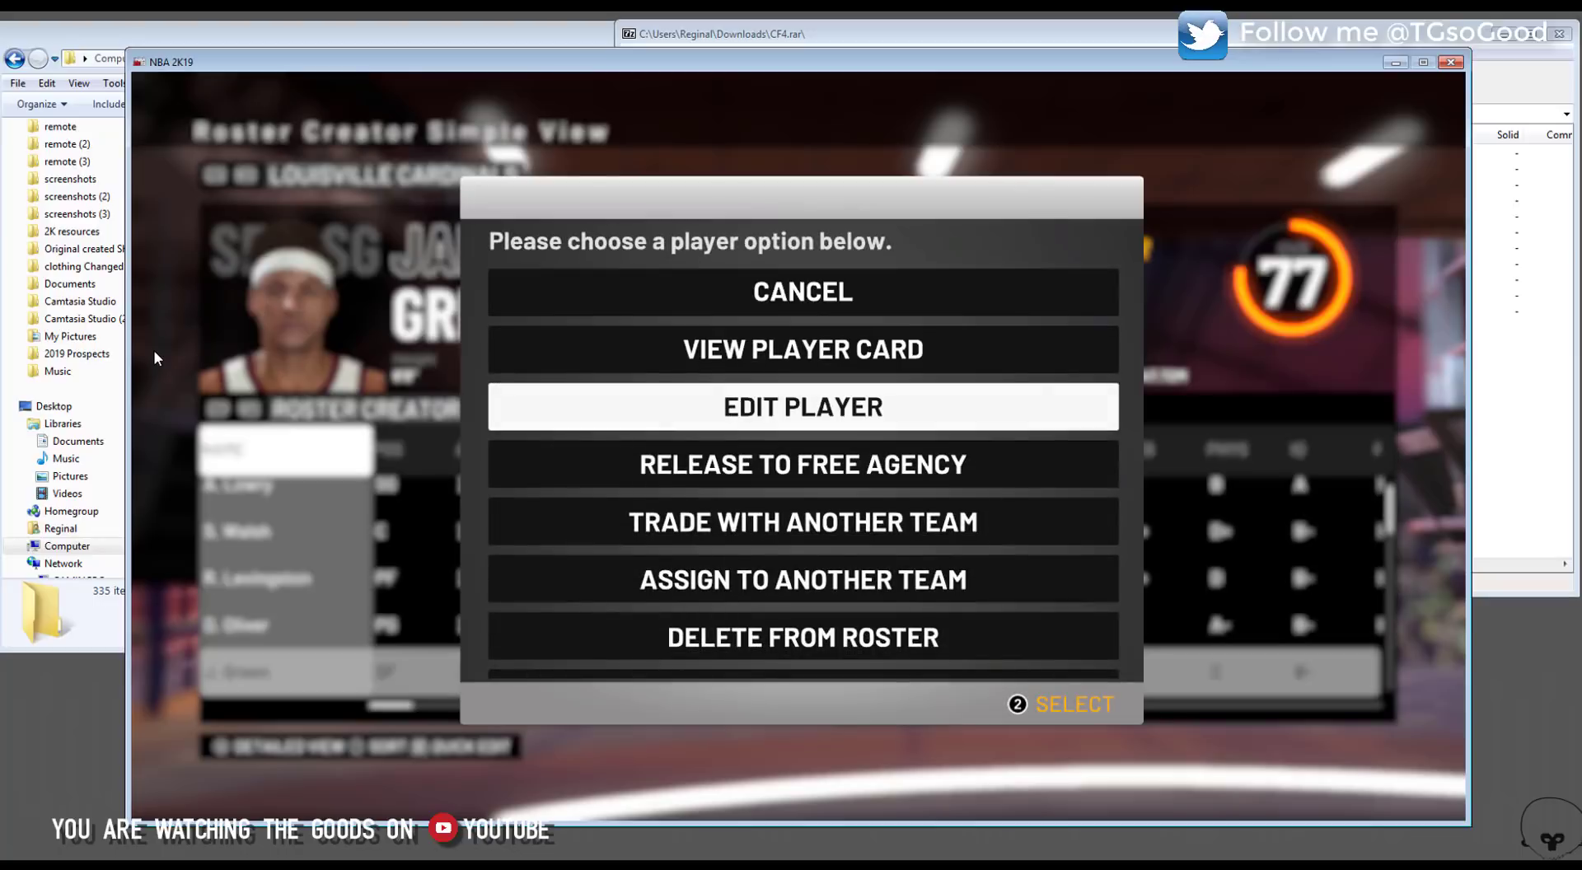
key(Return)
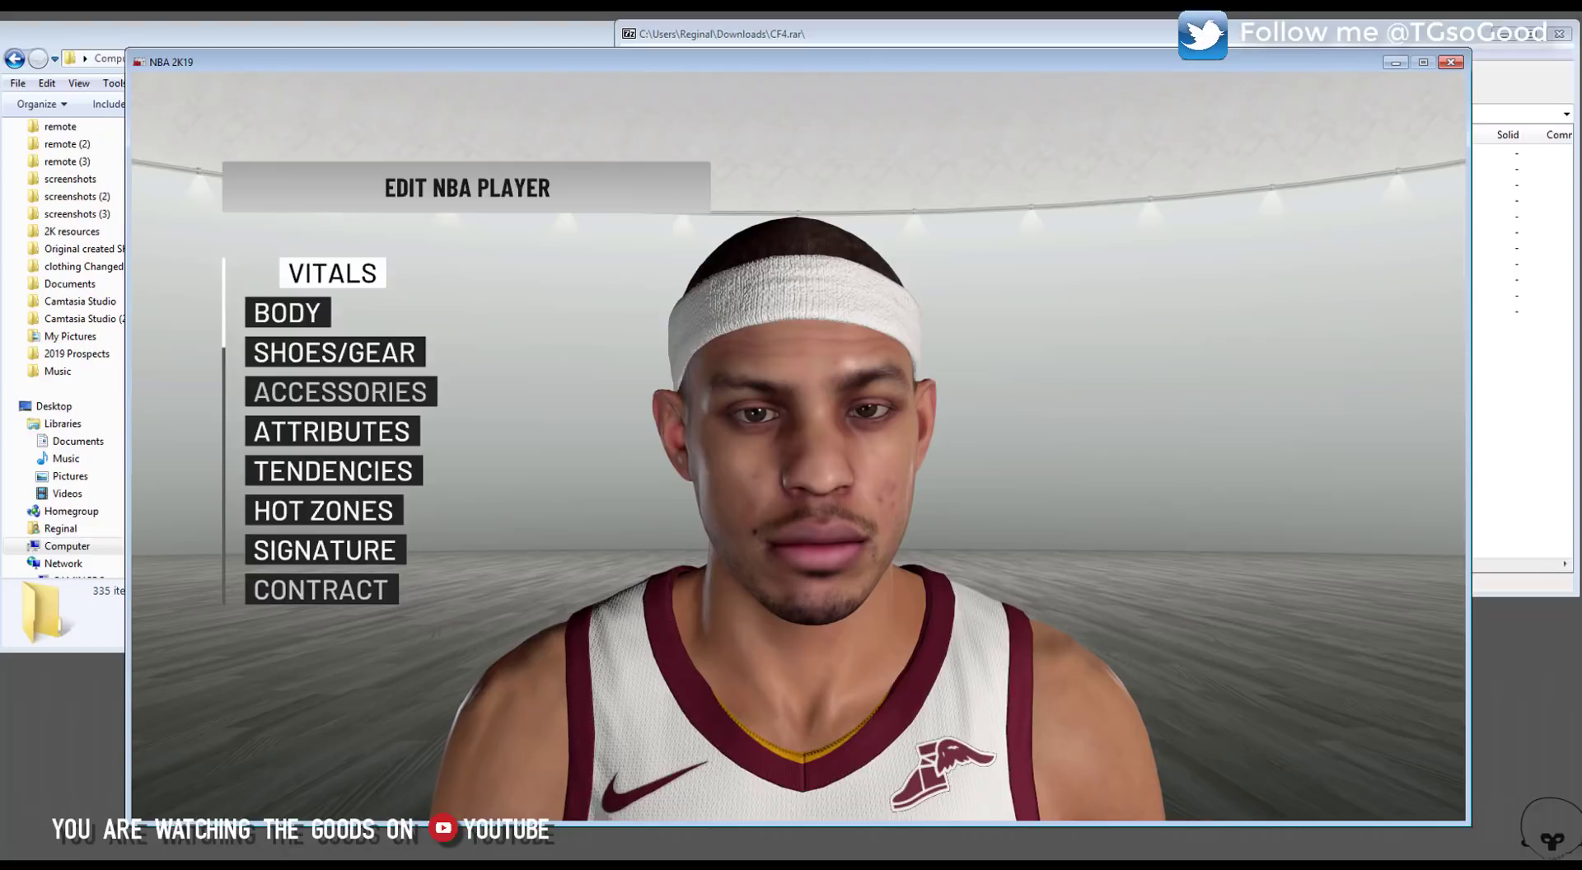
- Copy faceXXXX.iff from Jalen Green.rar inside the CF4.rar archive into the NBA 2K19 Waigua folder
click(1393, 65)
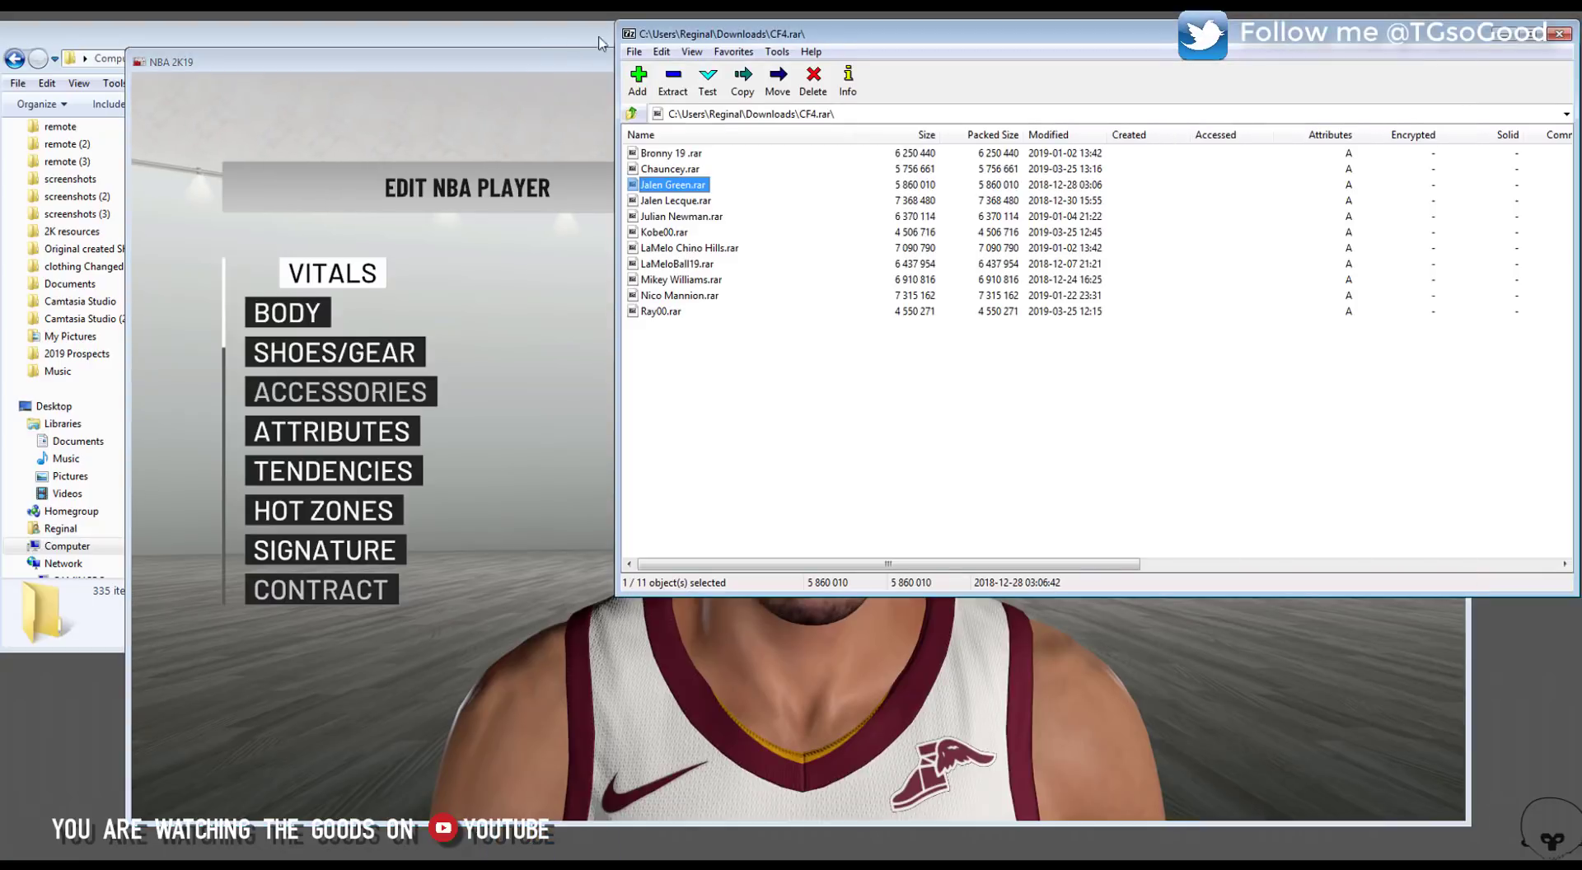
click(532, 42)
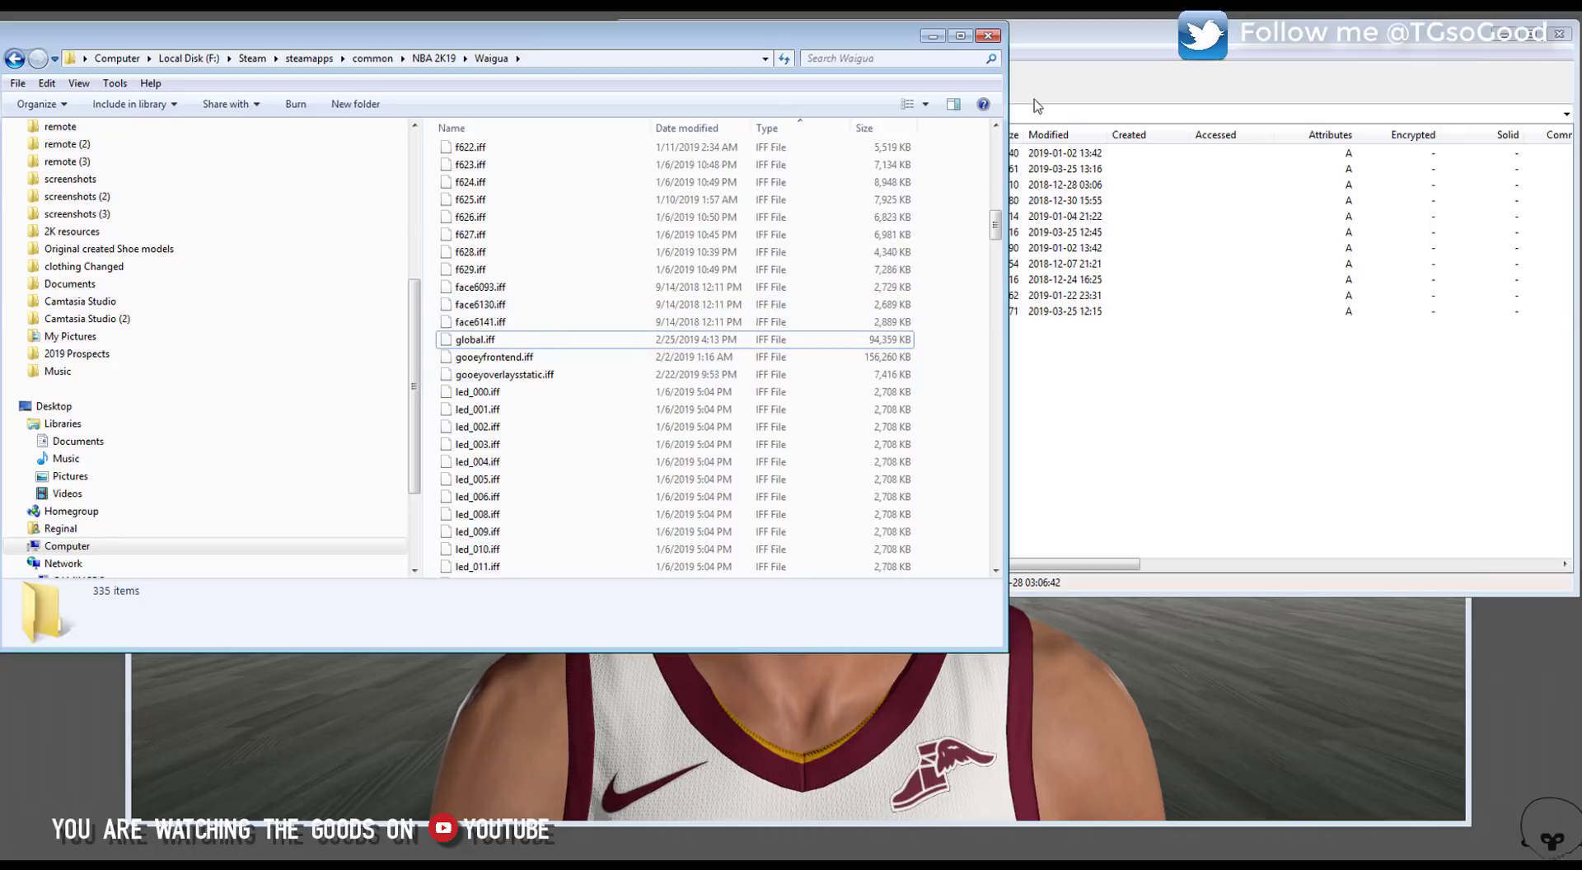
click(1074, 45)
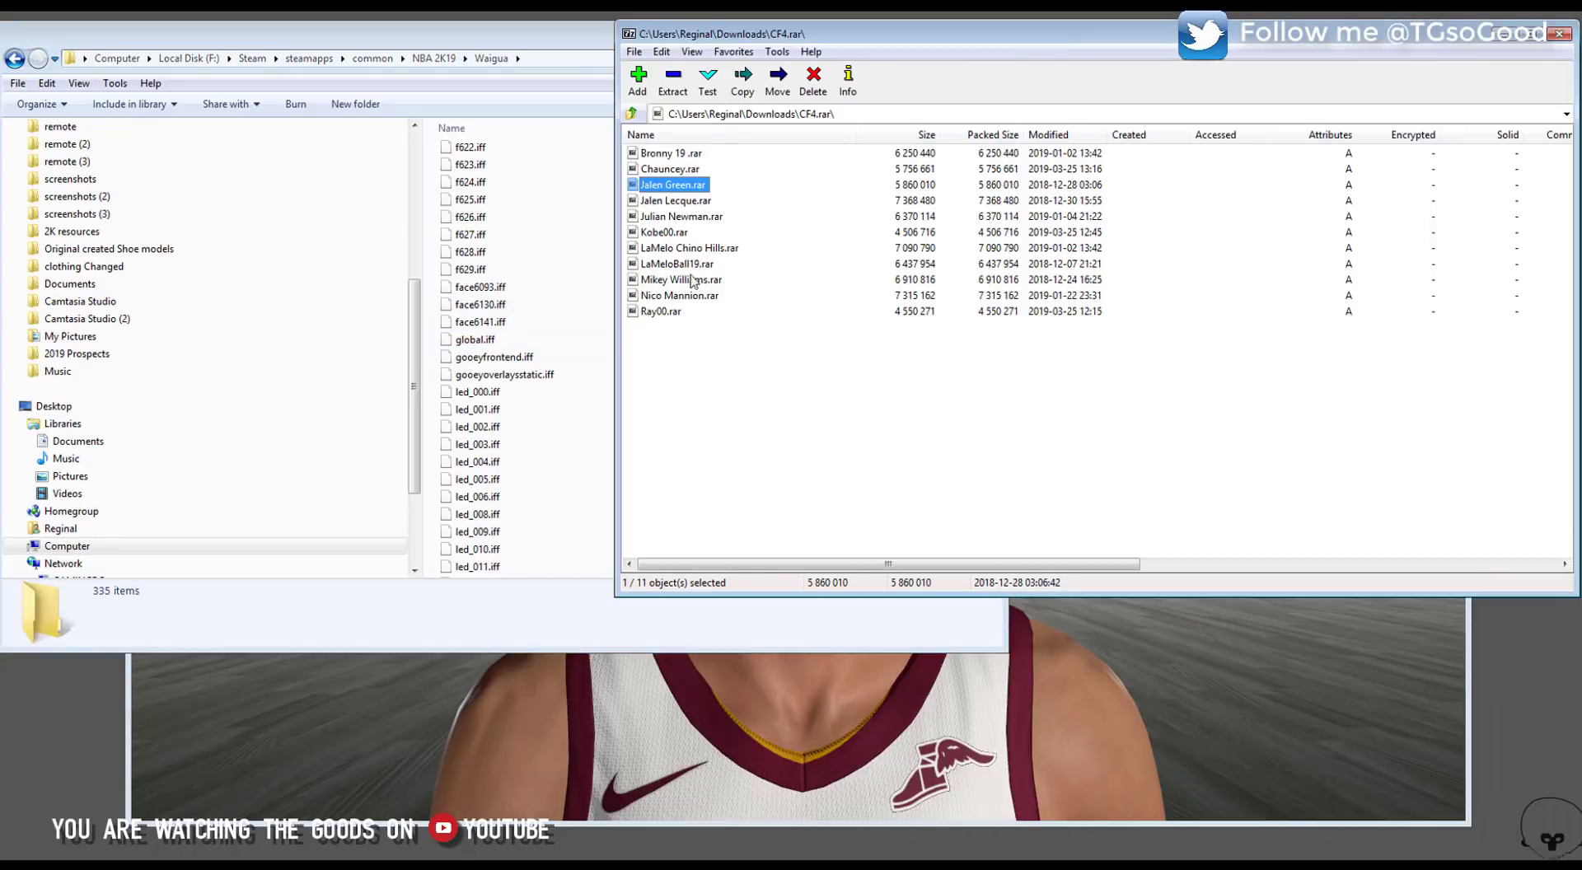
double_click(699, 186)
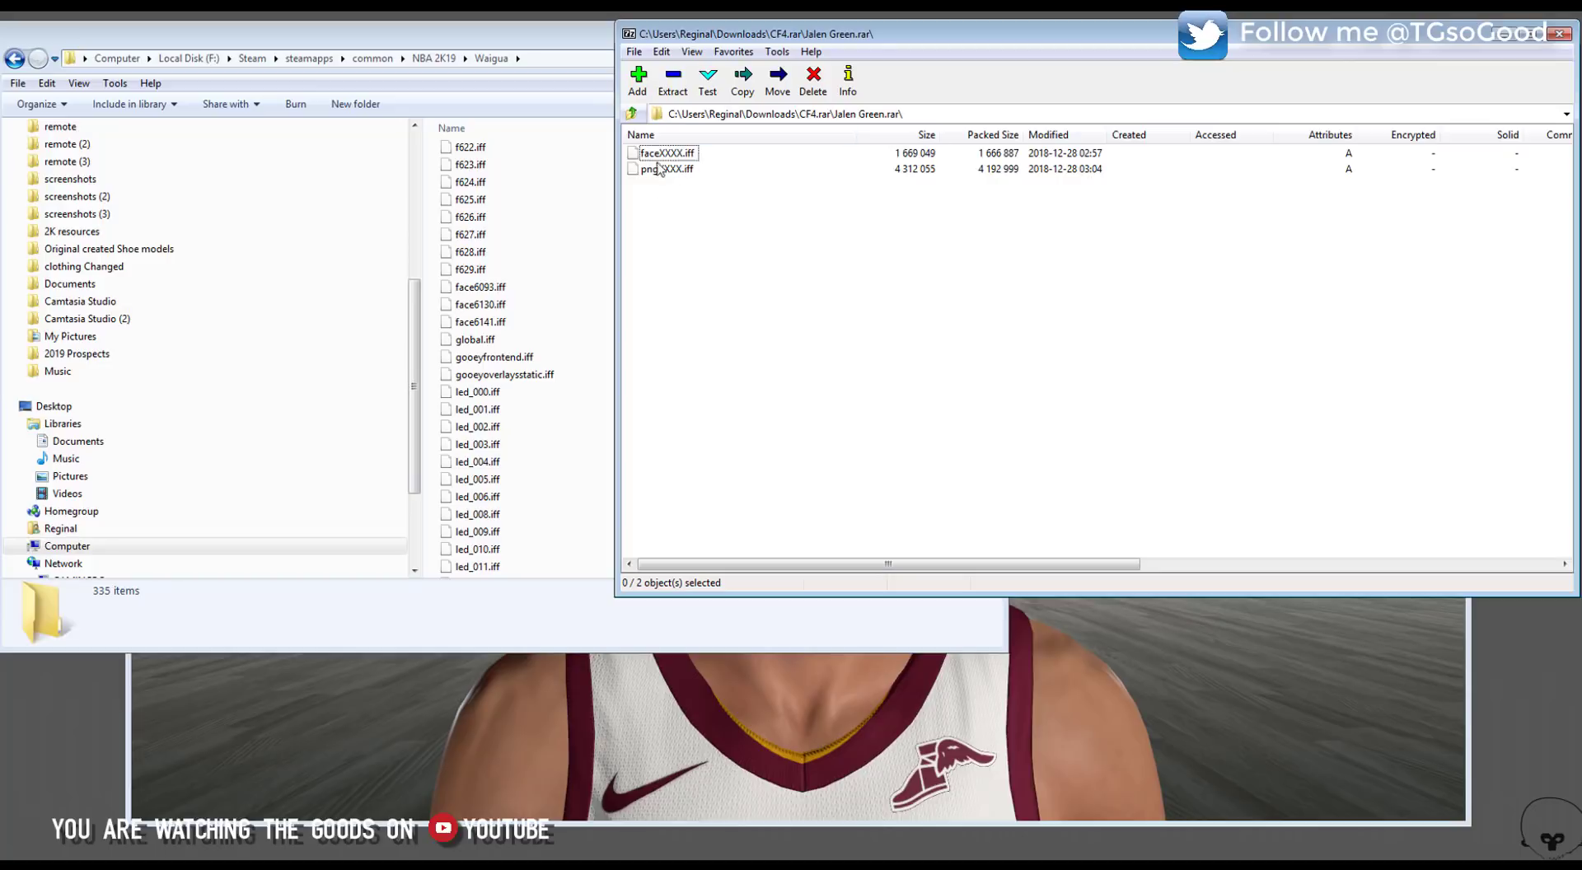
drag(671, 156, 566, 335)
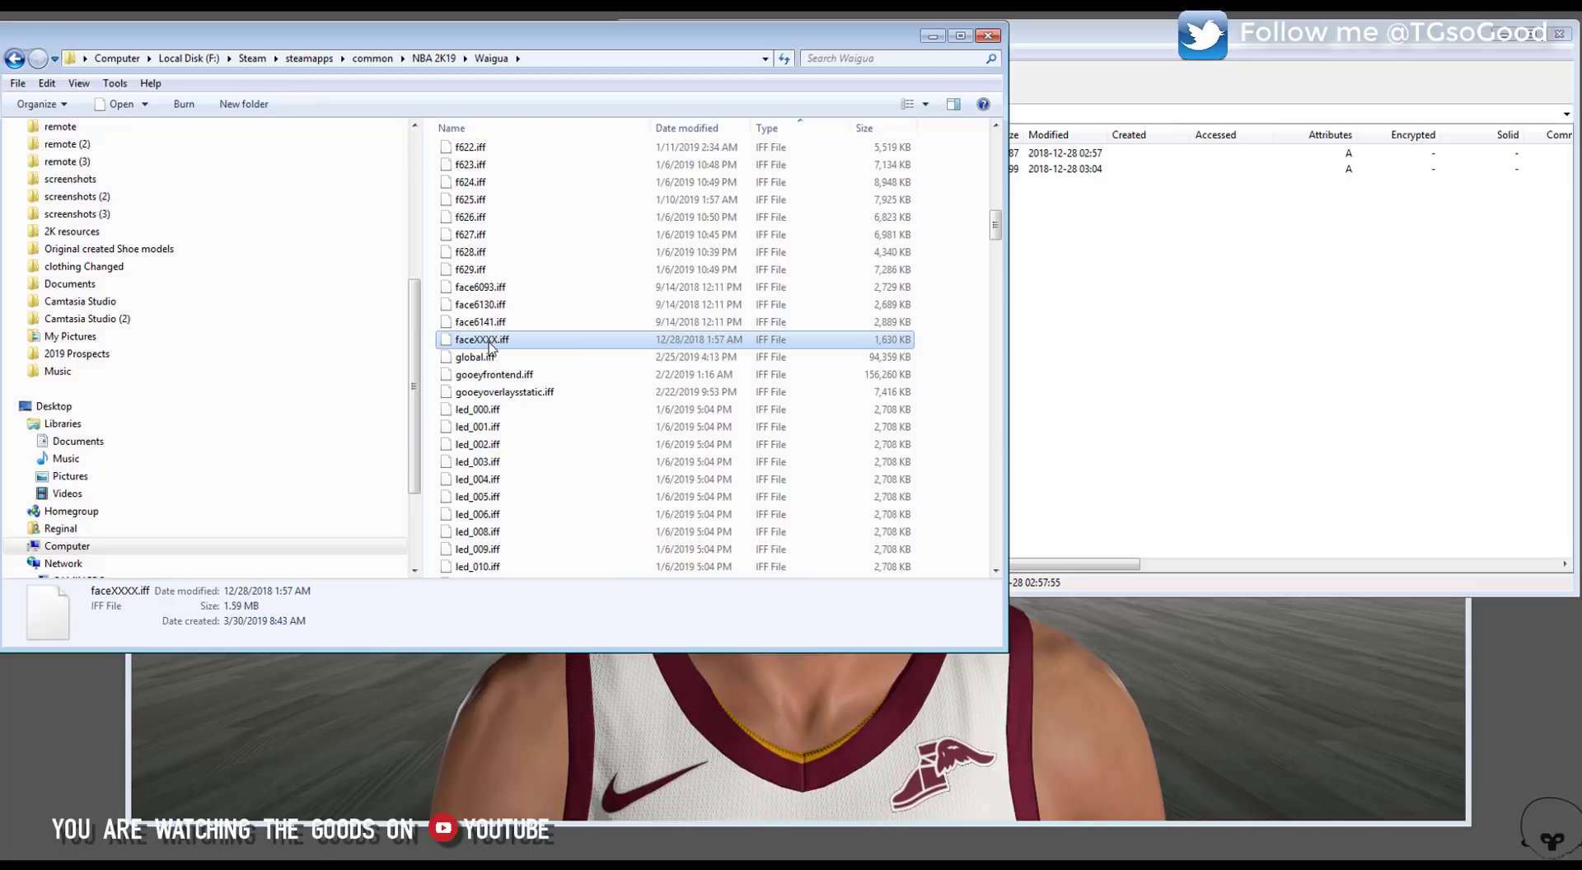
- Rename faceXXXX.iff in the Waigua folder as face6120.iff and check the ID against the full cyber face list
click(491, 342)
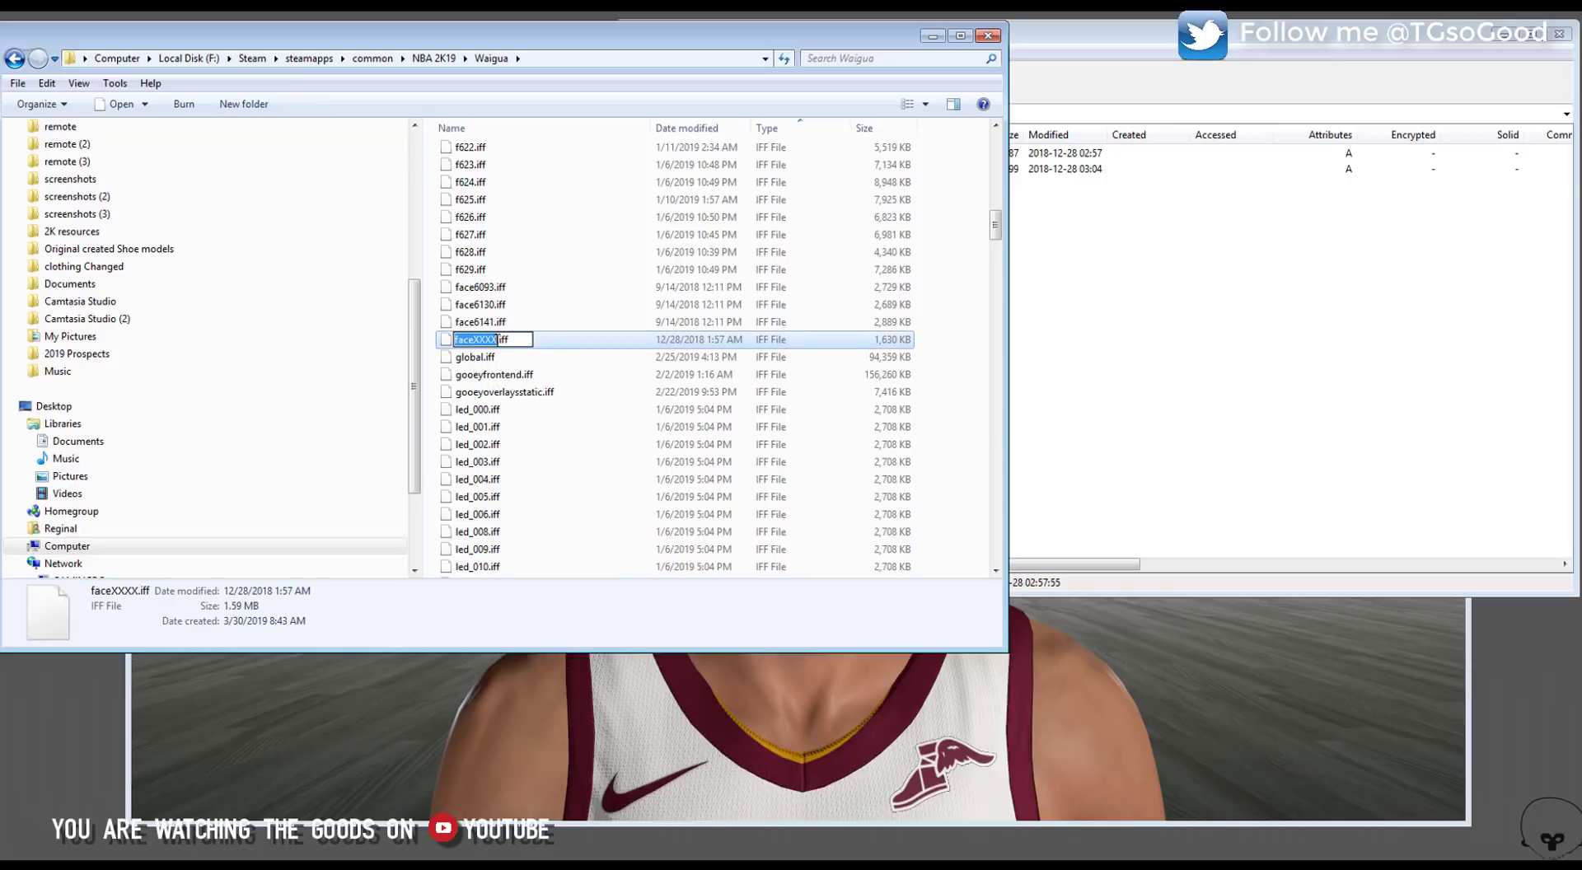
drag(498, 340, 470, 340)
text(6120)
key(Return)
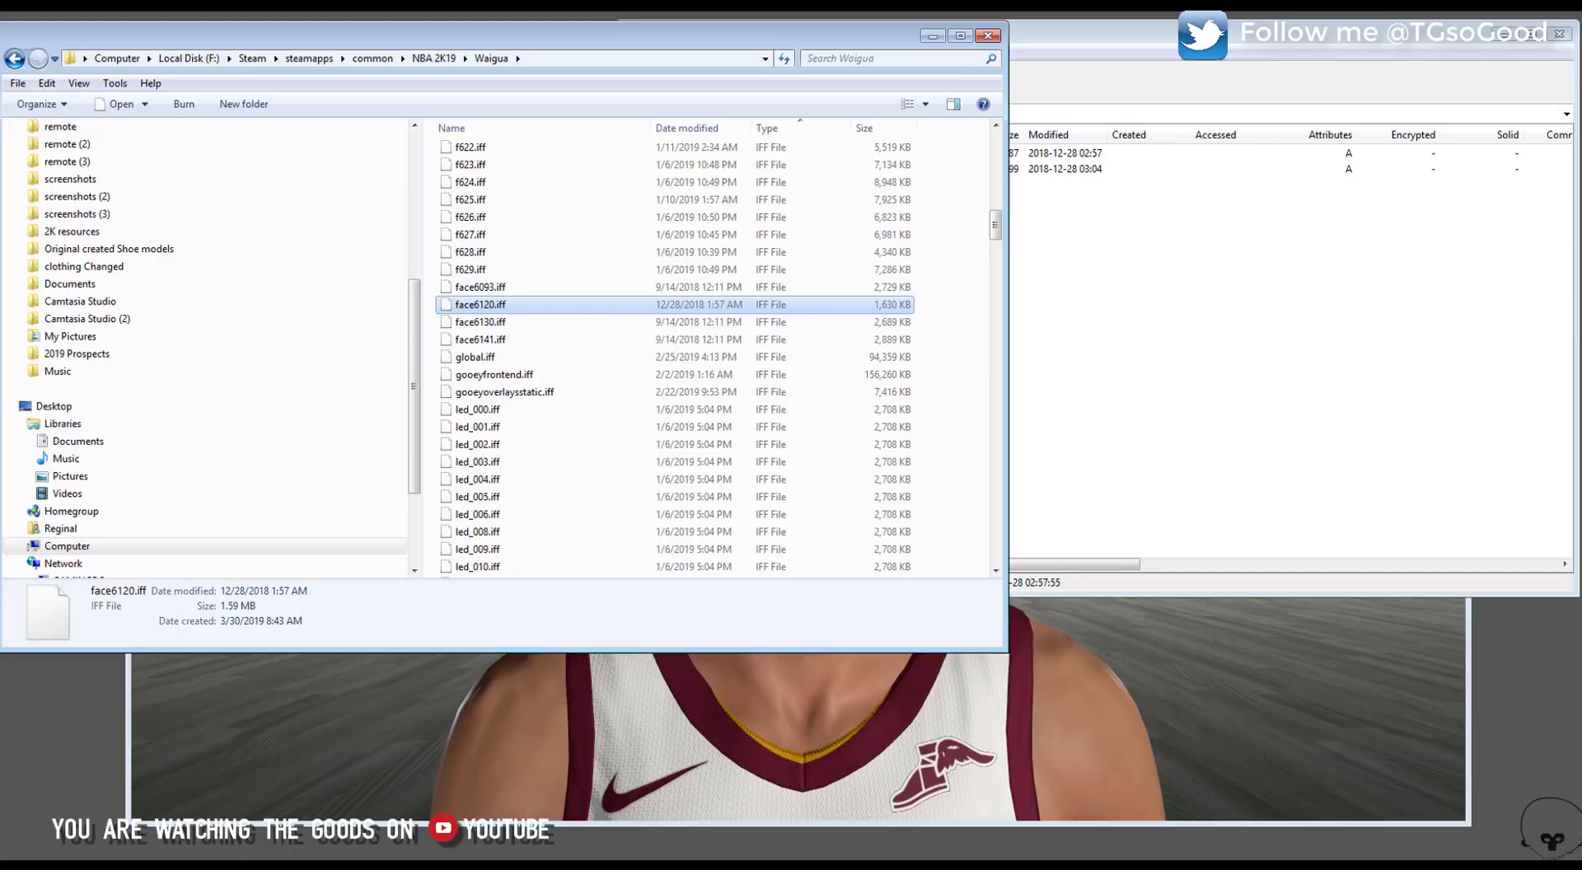
click(861, 839)
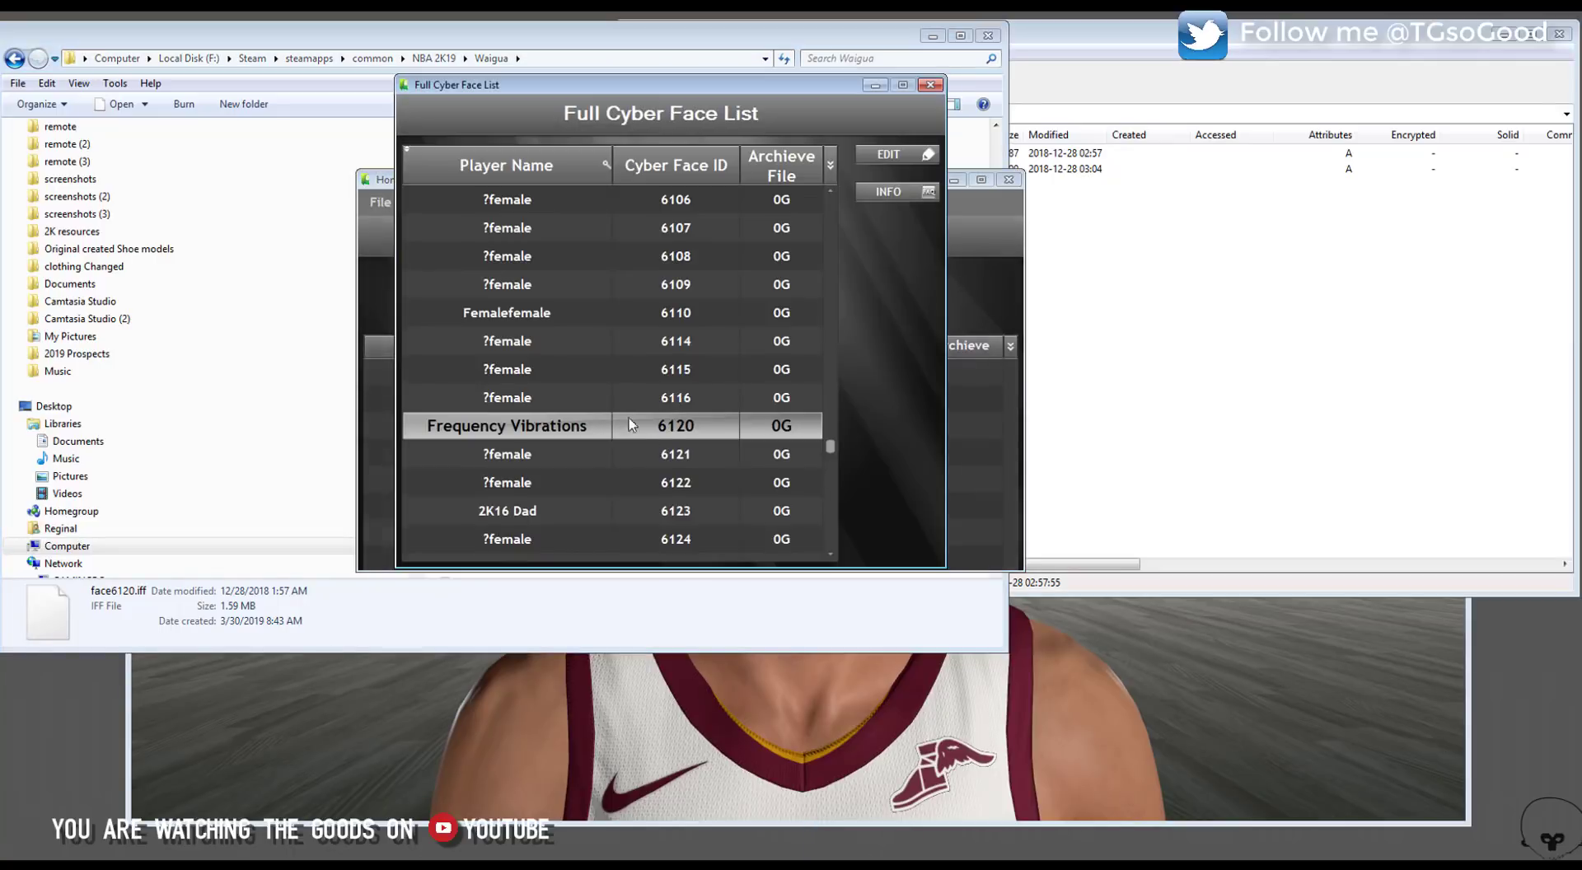
click(875, 84)
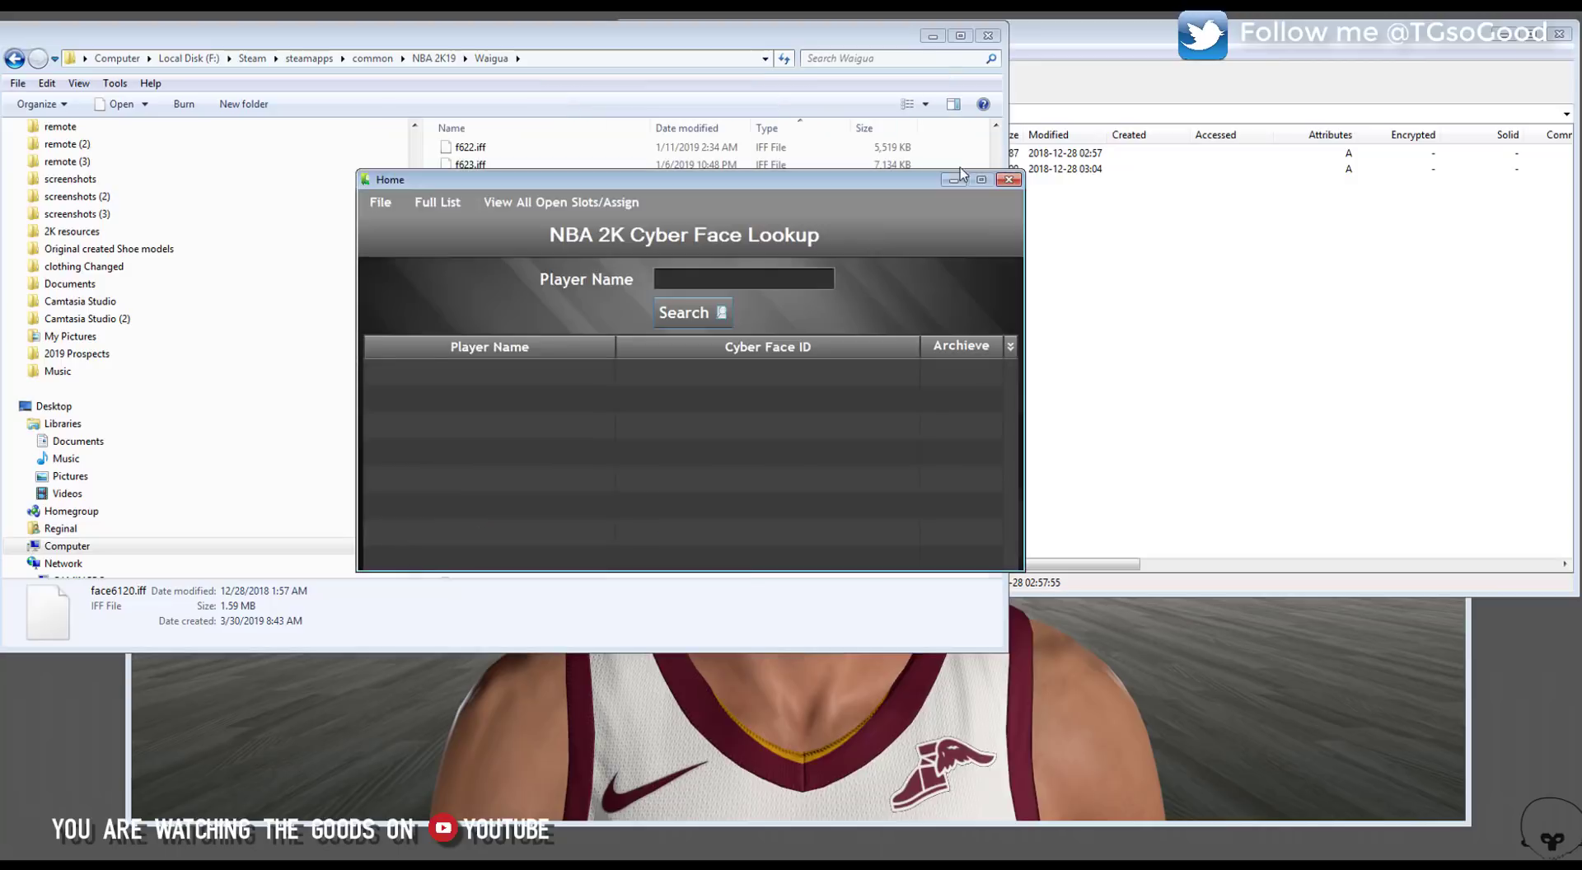
- Copy pngXXXX.iff from Jalen Green.rar inside the CF4.rar archive into the NBA 2K19 Waigua folder
click(954, 180)
click(1113, 82)
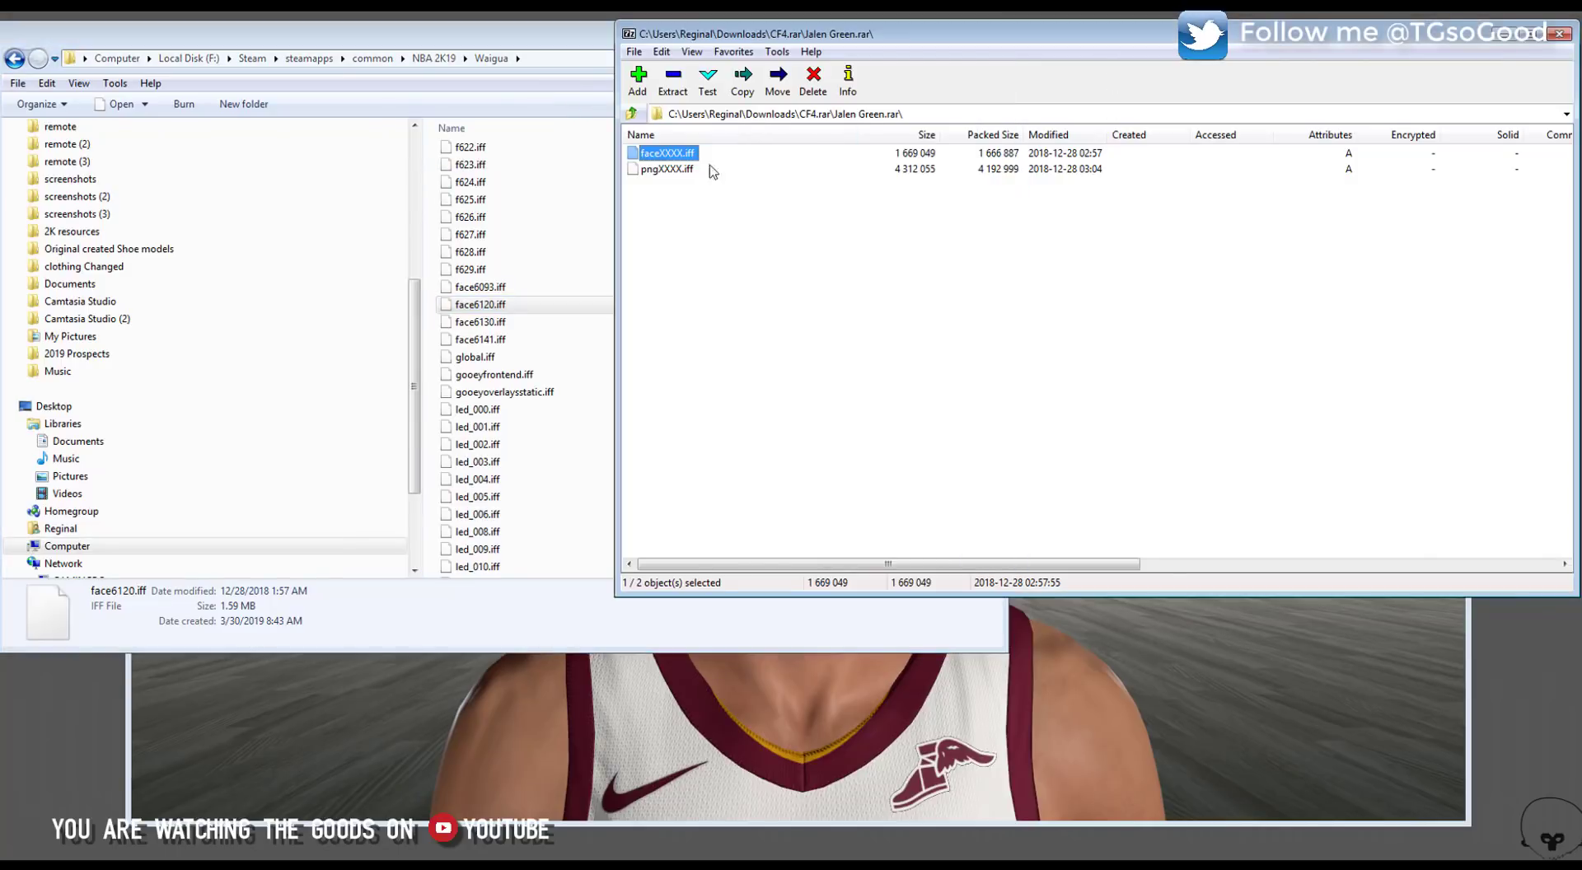
click(657, 170)
drag(657, 170, 559, 450)
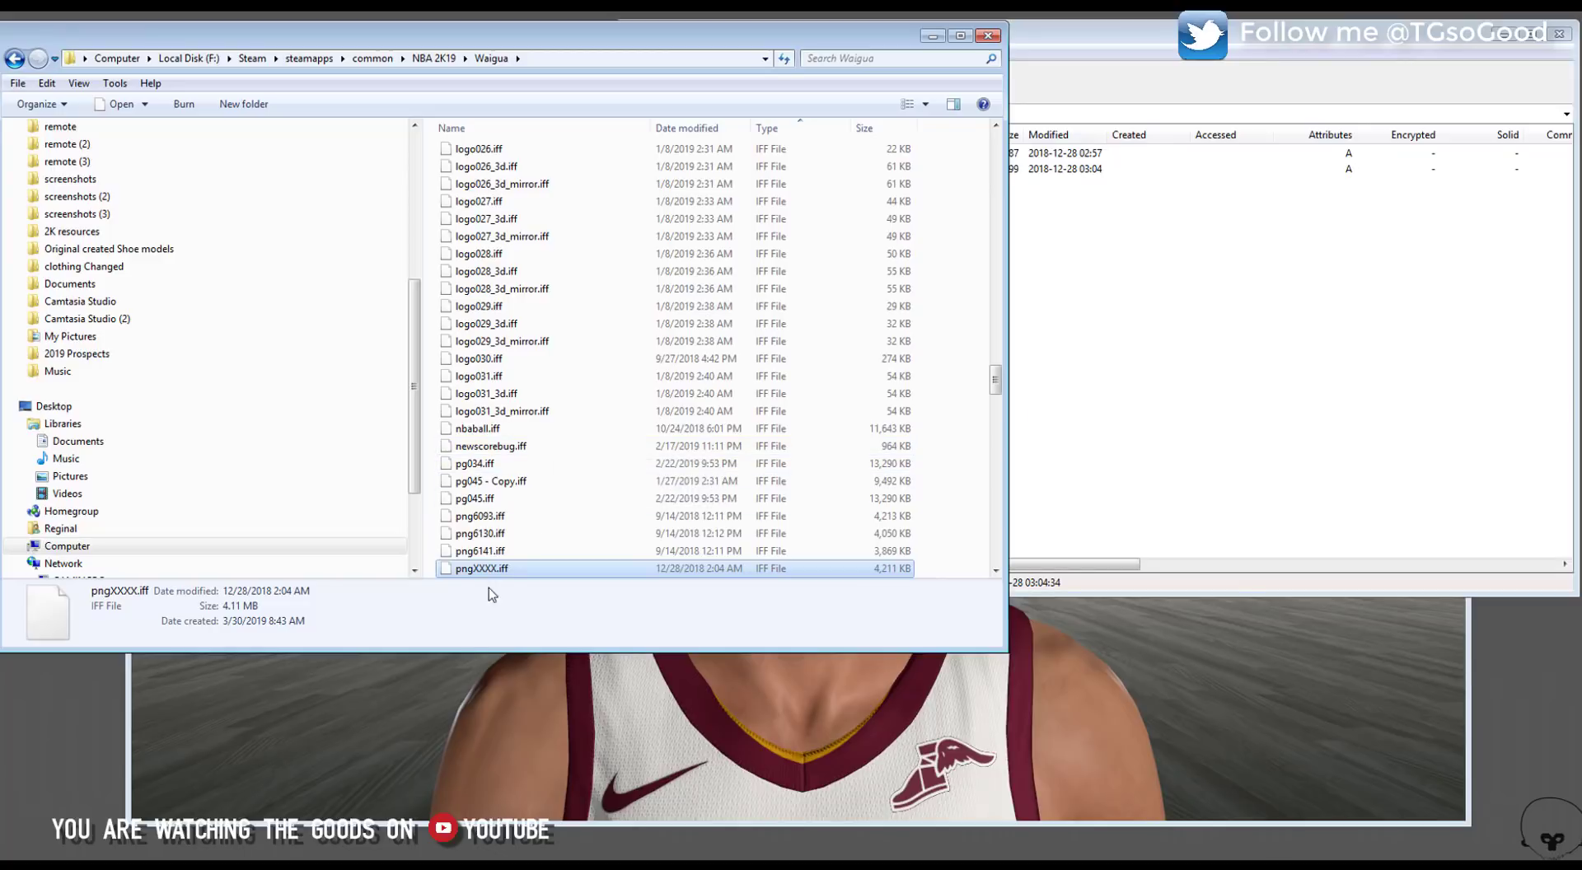
- Rename pngXXXX.iff in the Waigua folder as png6120.iff
click(475, 570)
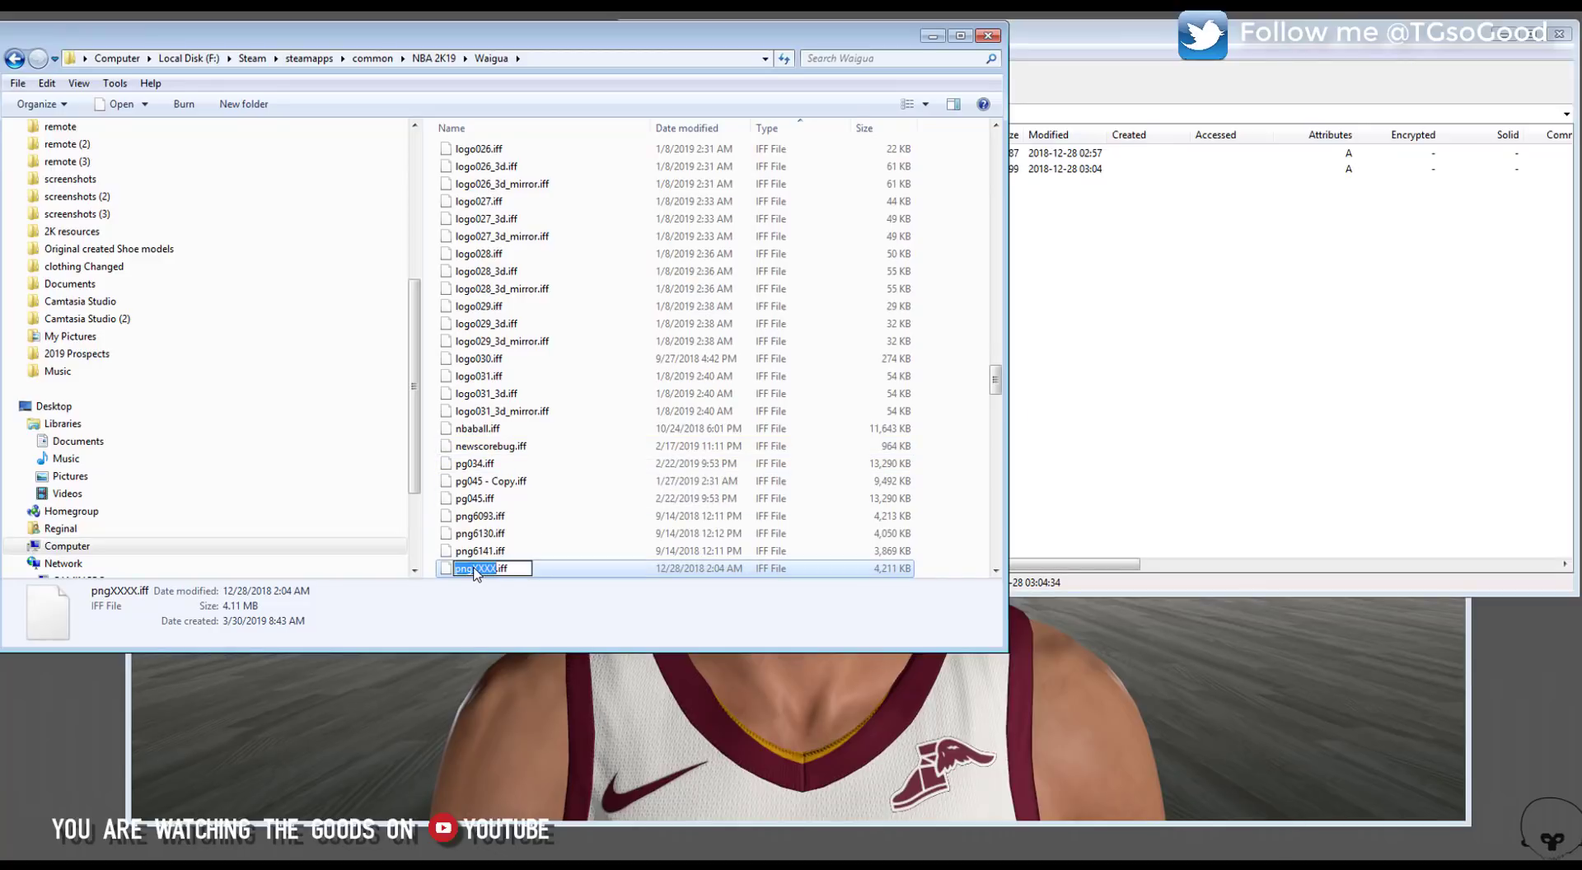
click(474, 568)
text(6120)
click(569, 567)
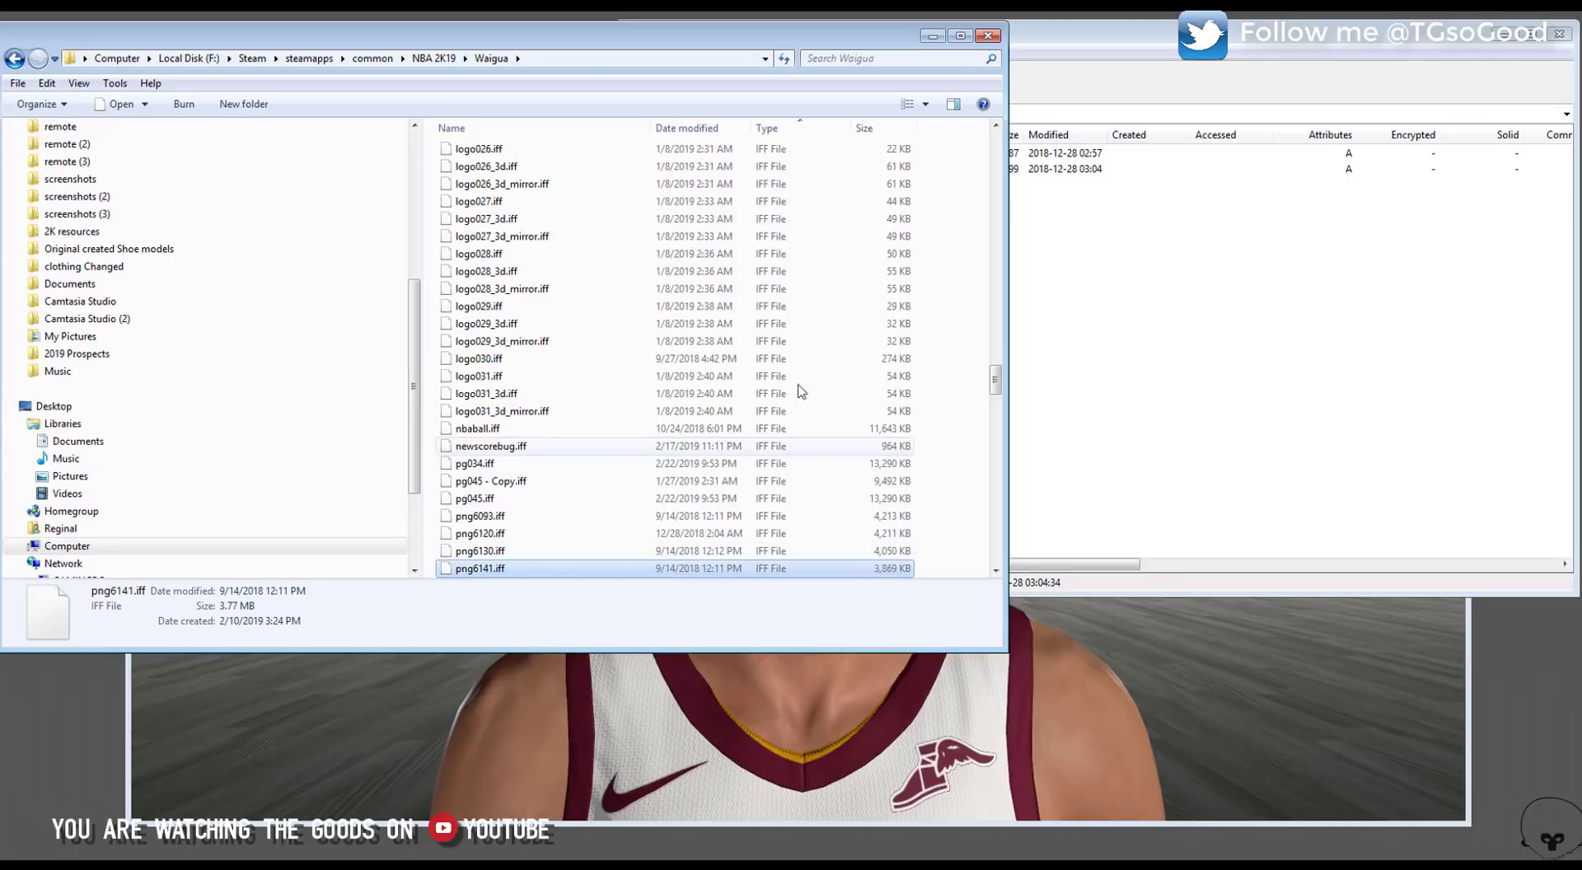
click(508, 533)
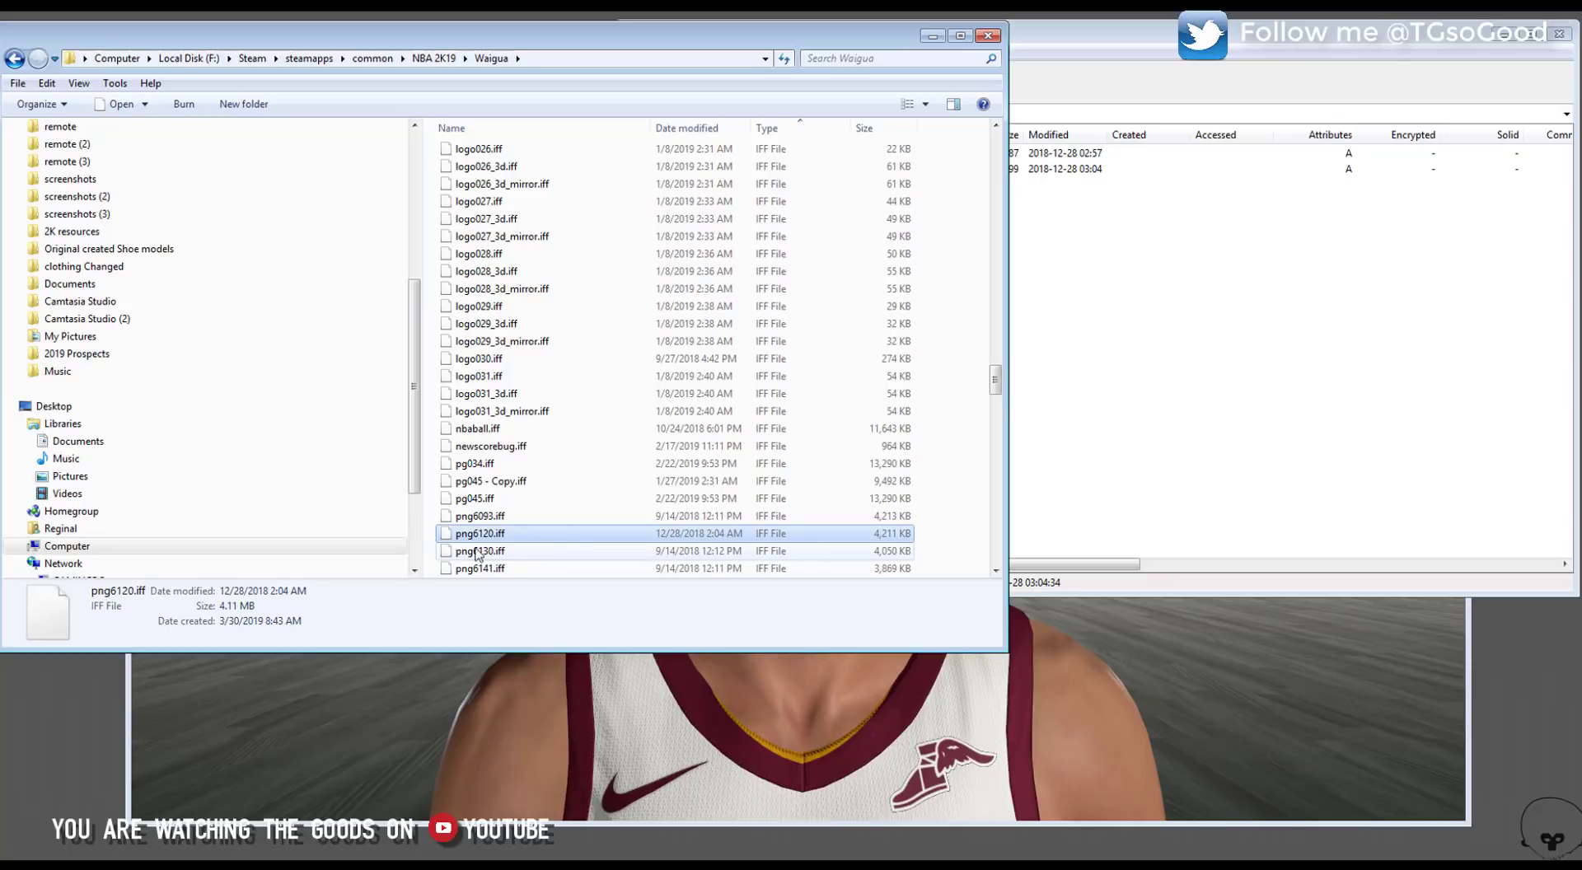
- Return to NBA 2K19, try a height of 6'9" for Jalen Green, and exit player editing with the changes removed
click(933, 37)
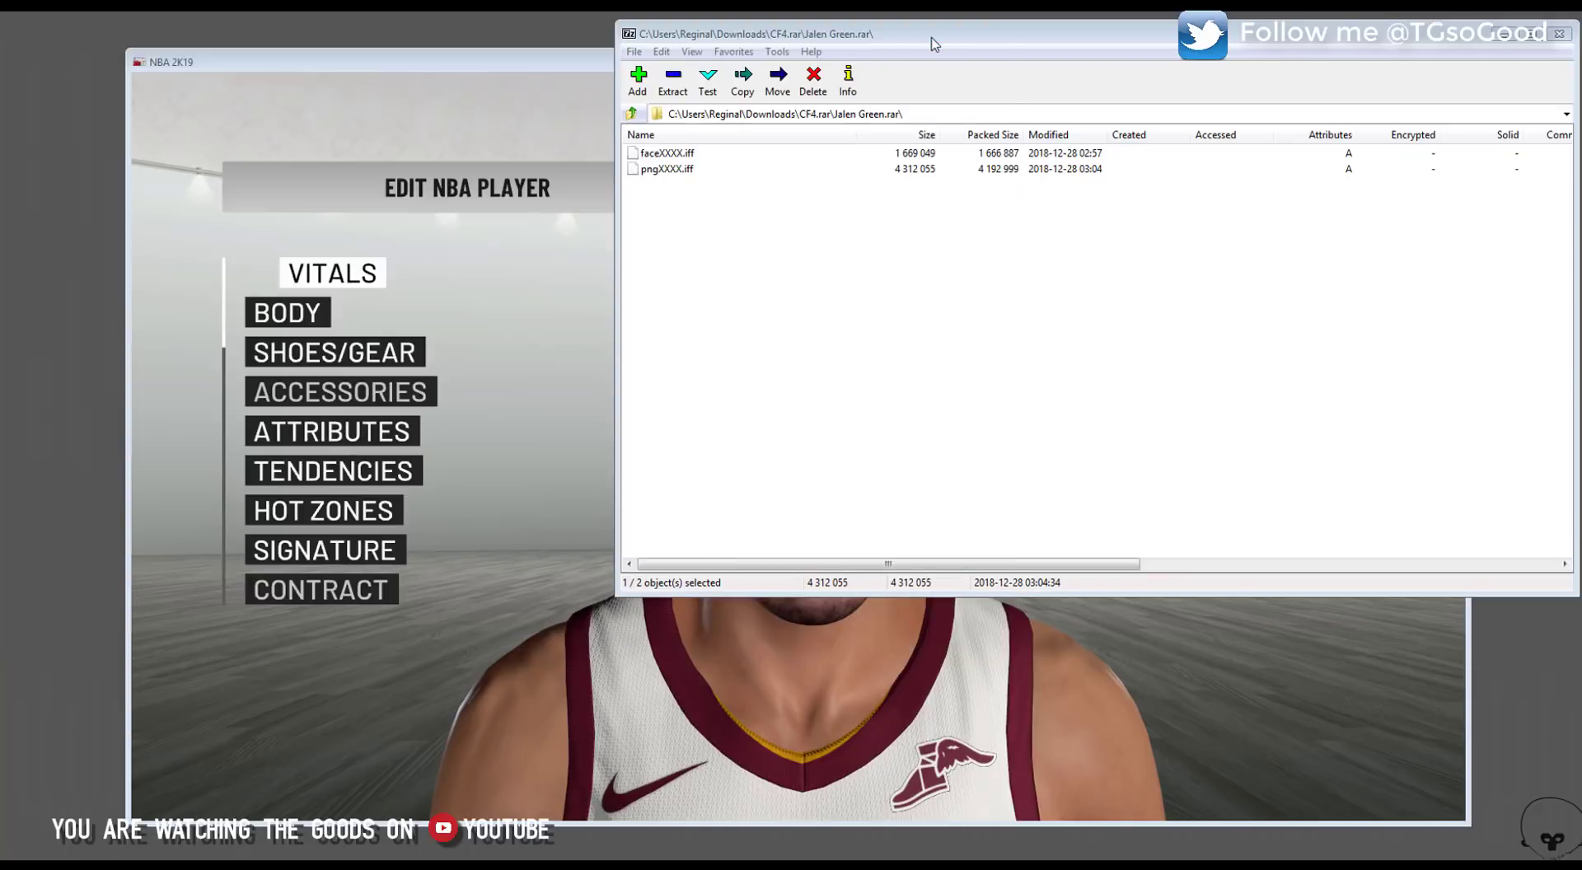
click(1511, 38)
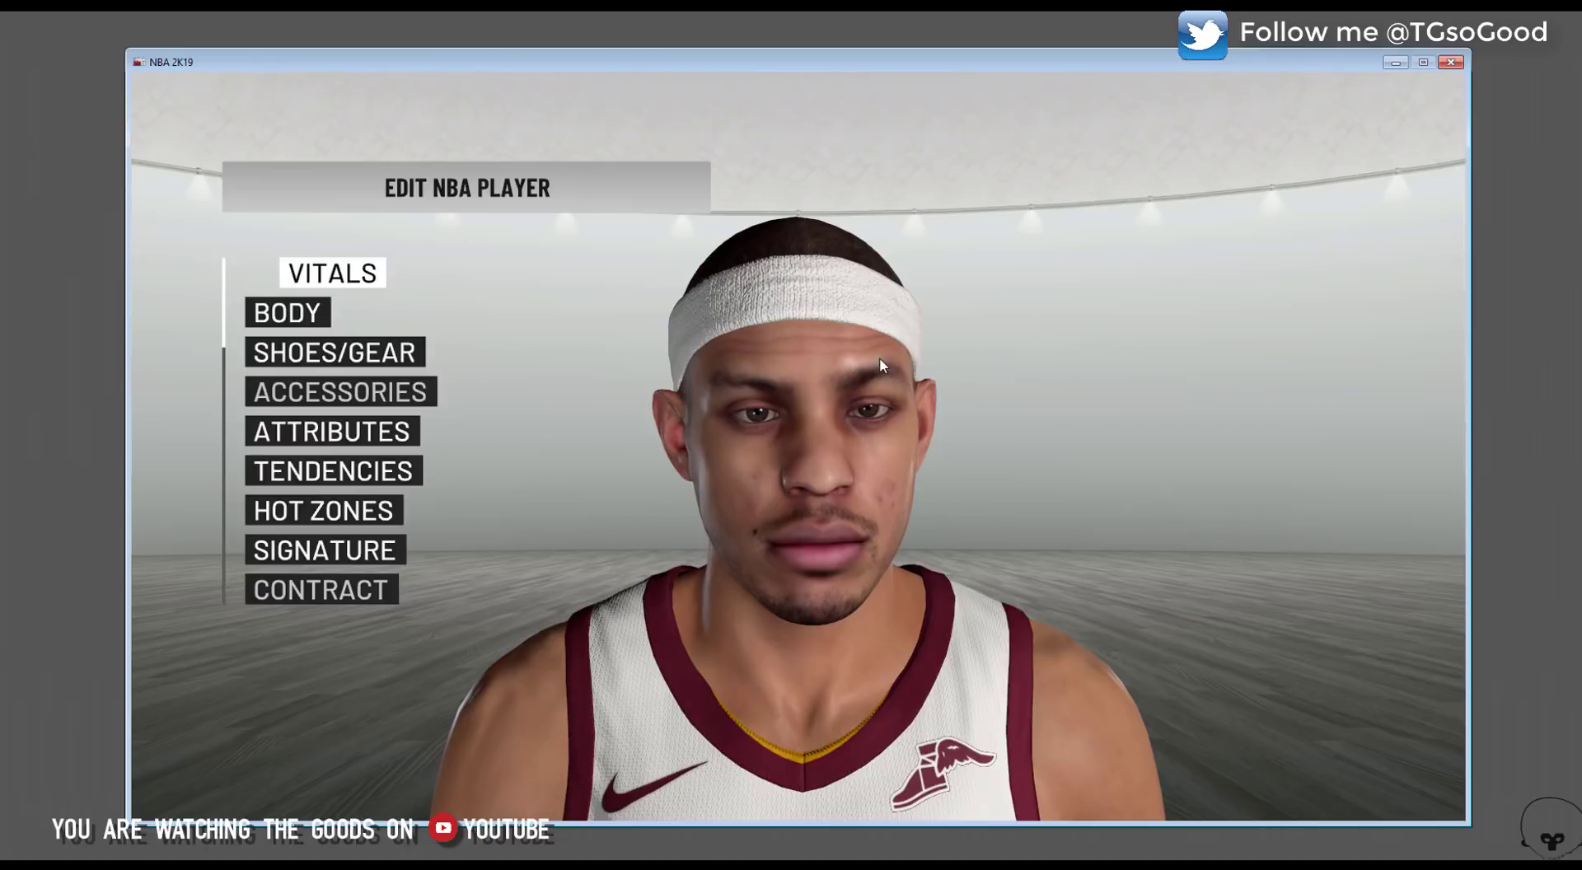
key(Down)
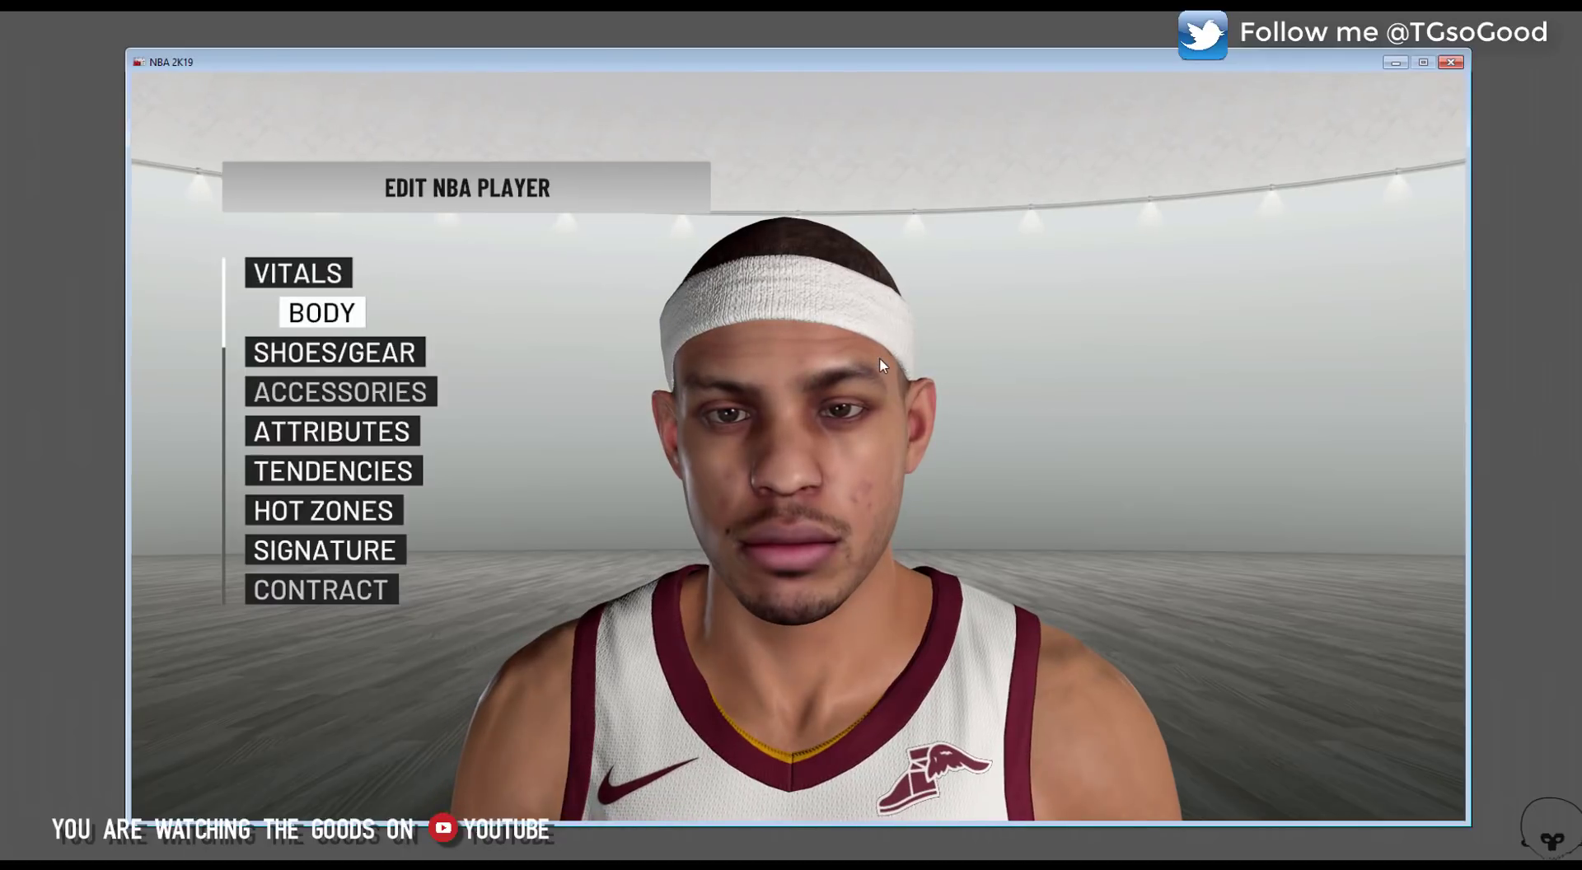
key(Return)
key(Right)
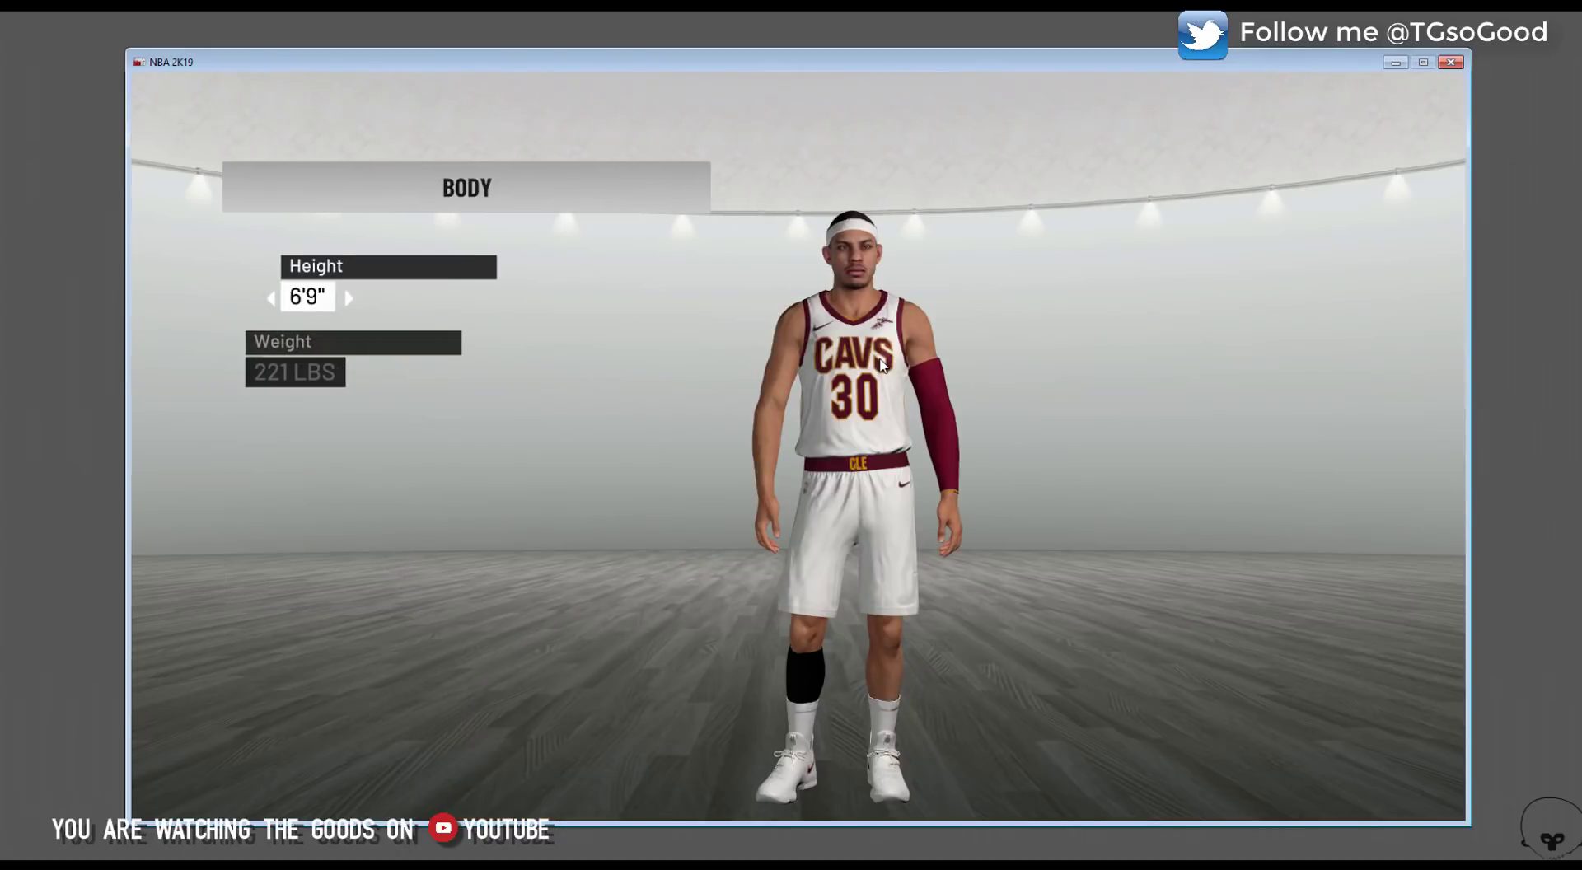
key(Escape)
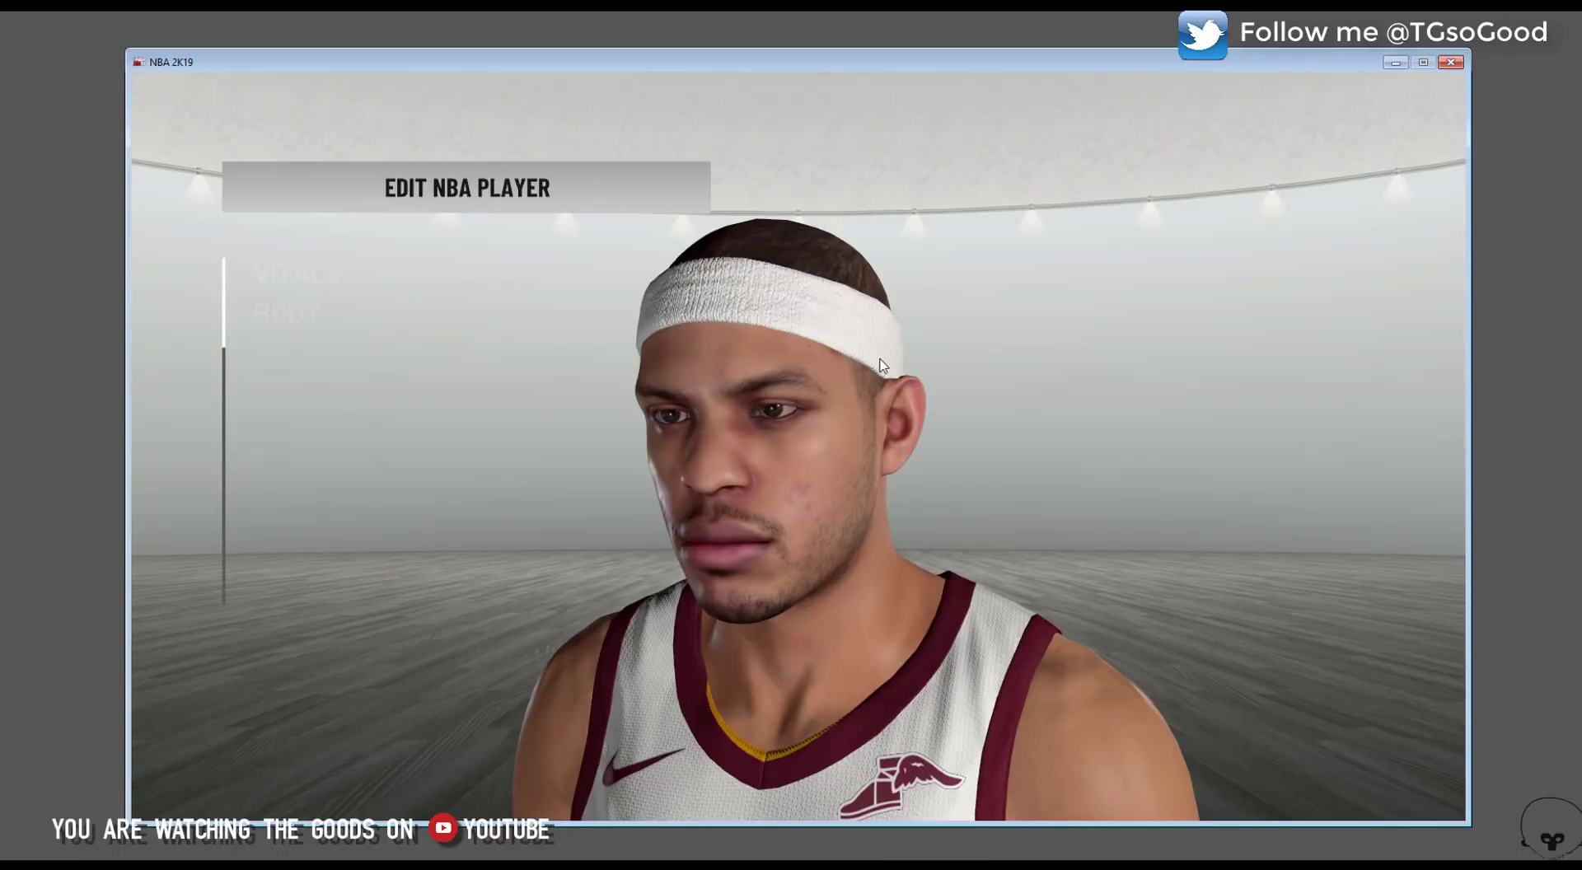
key(Escape)
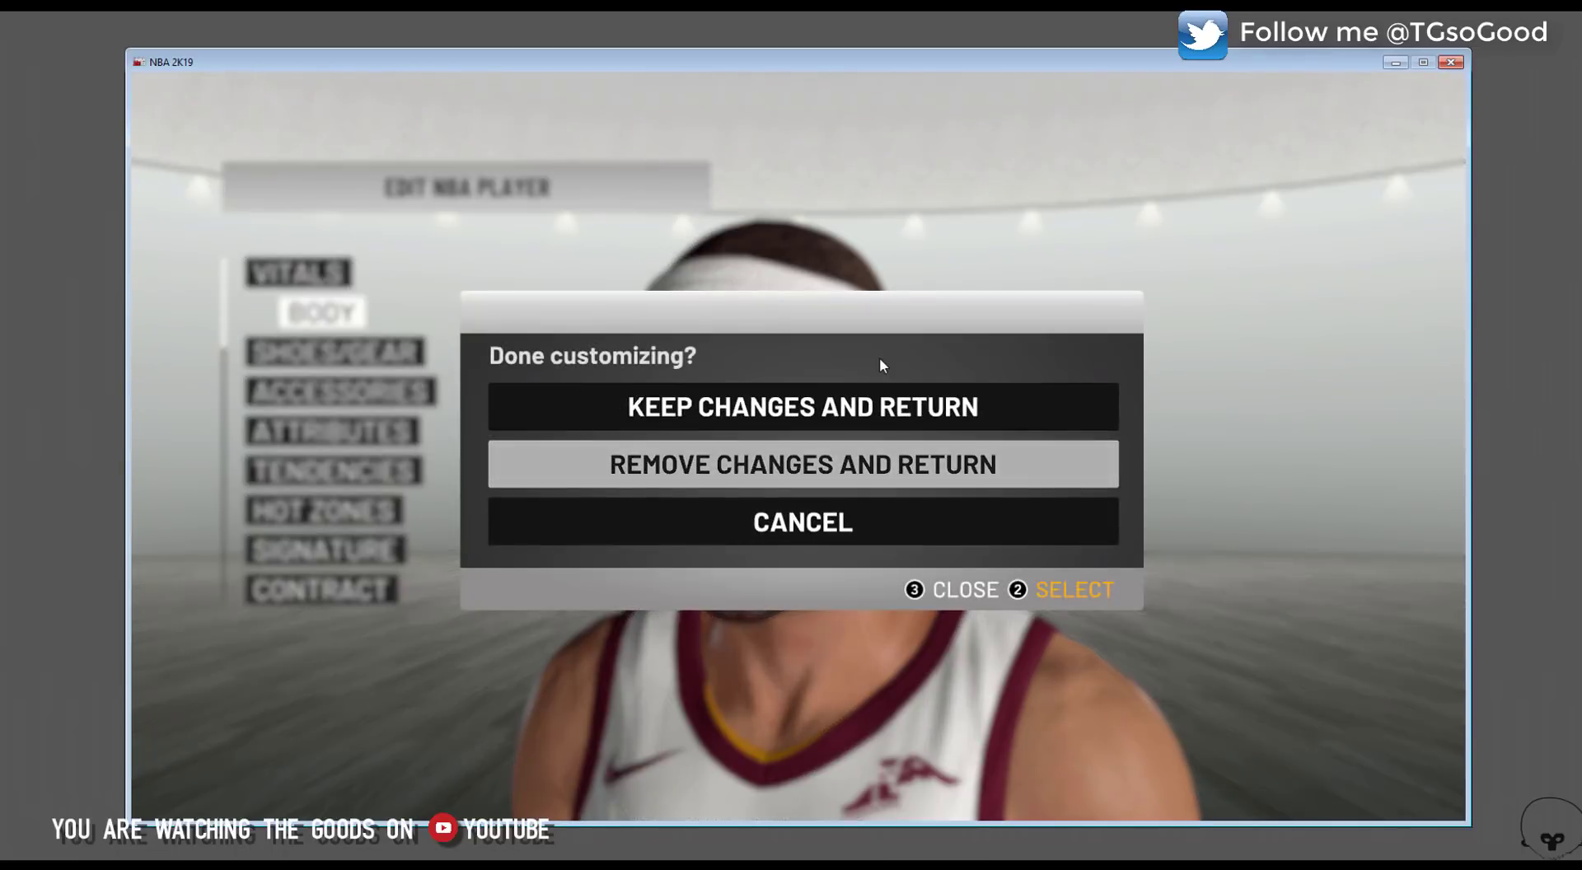
key(Return)
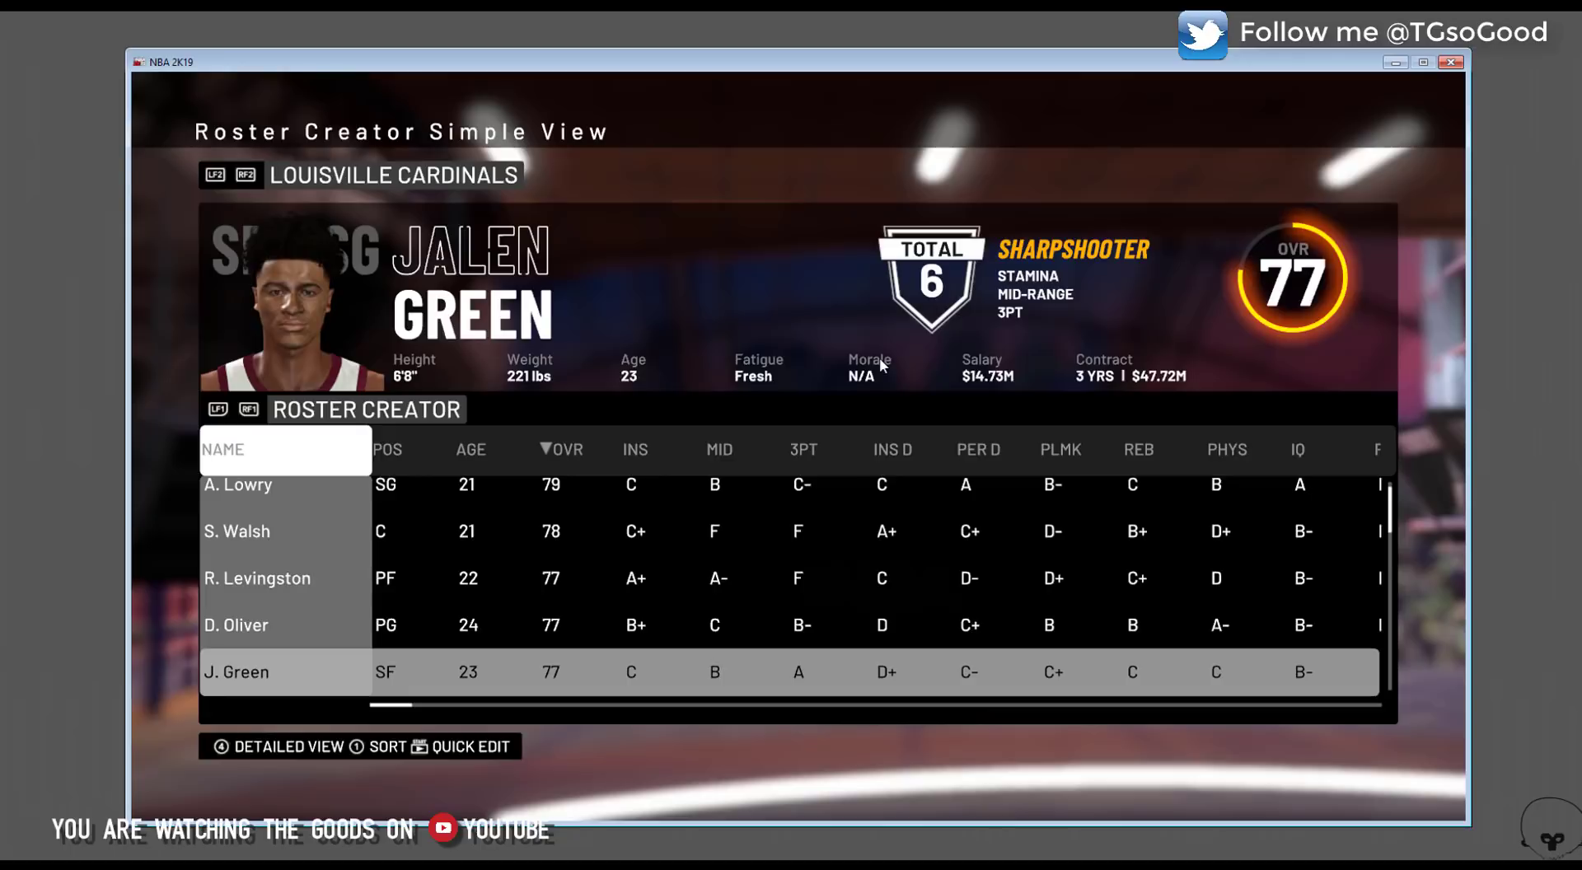
- Reopen Jalen Green for editing, inspect his new face and full body, and exit with the changes removed
key(Return)
key(Down)
key(Return)
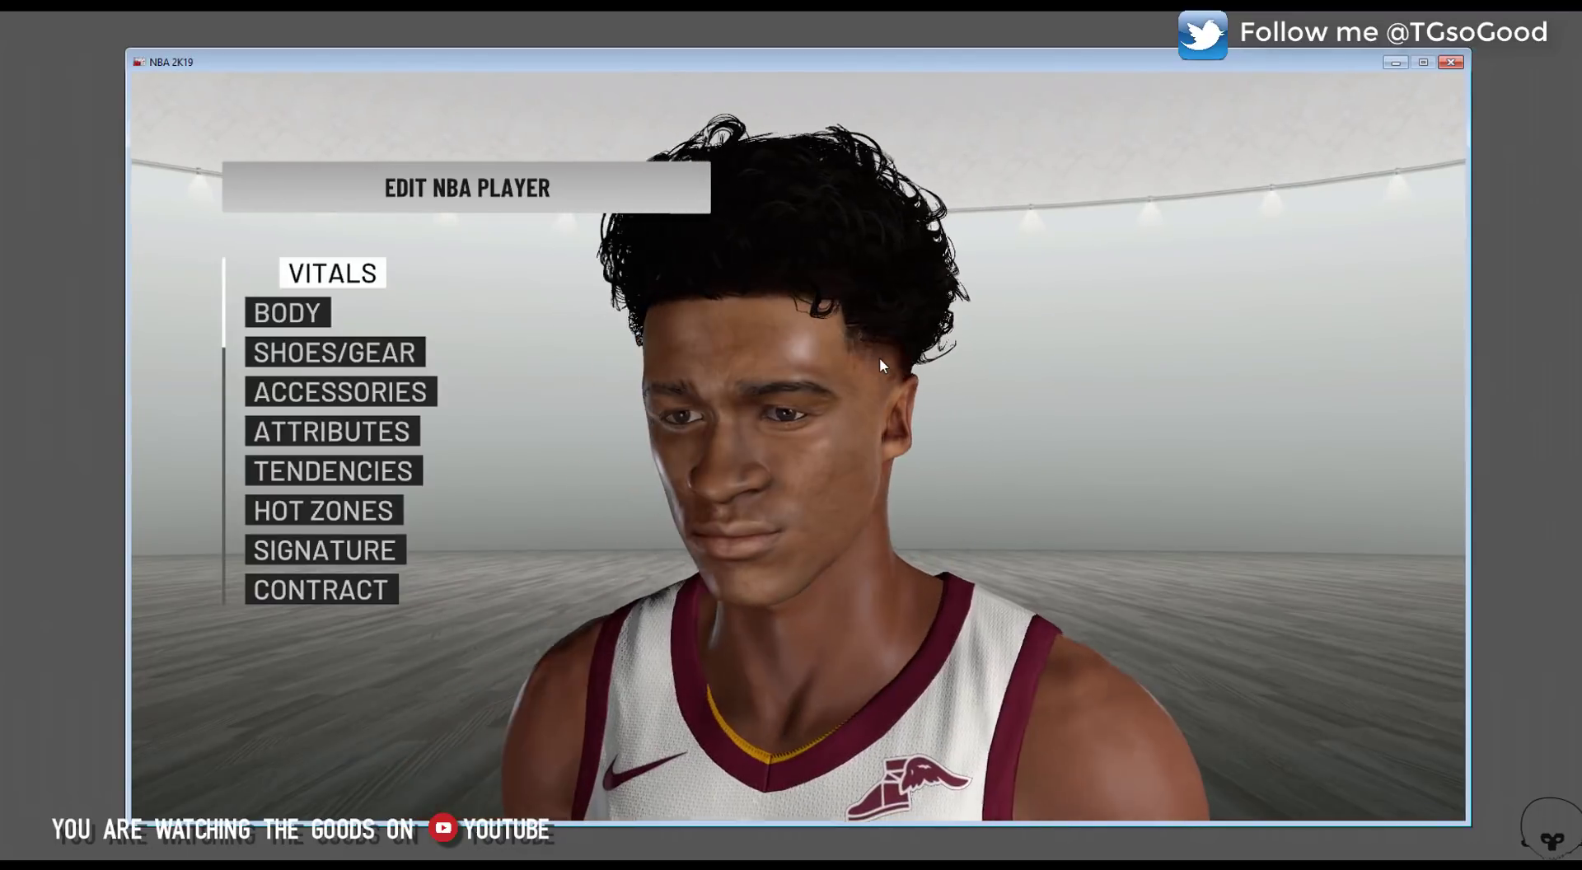
key(Down)
key(Return)
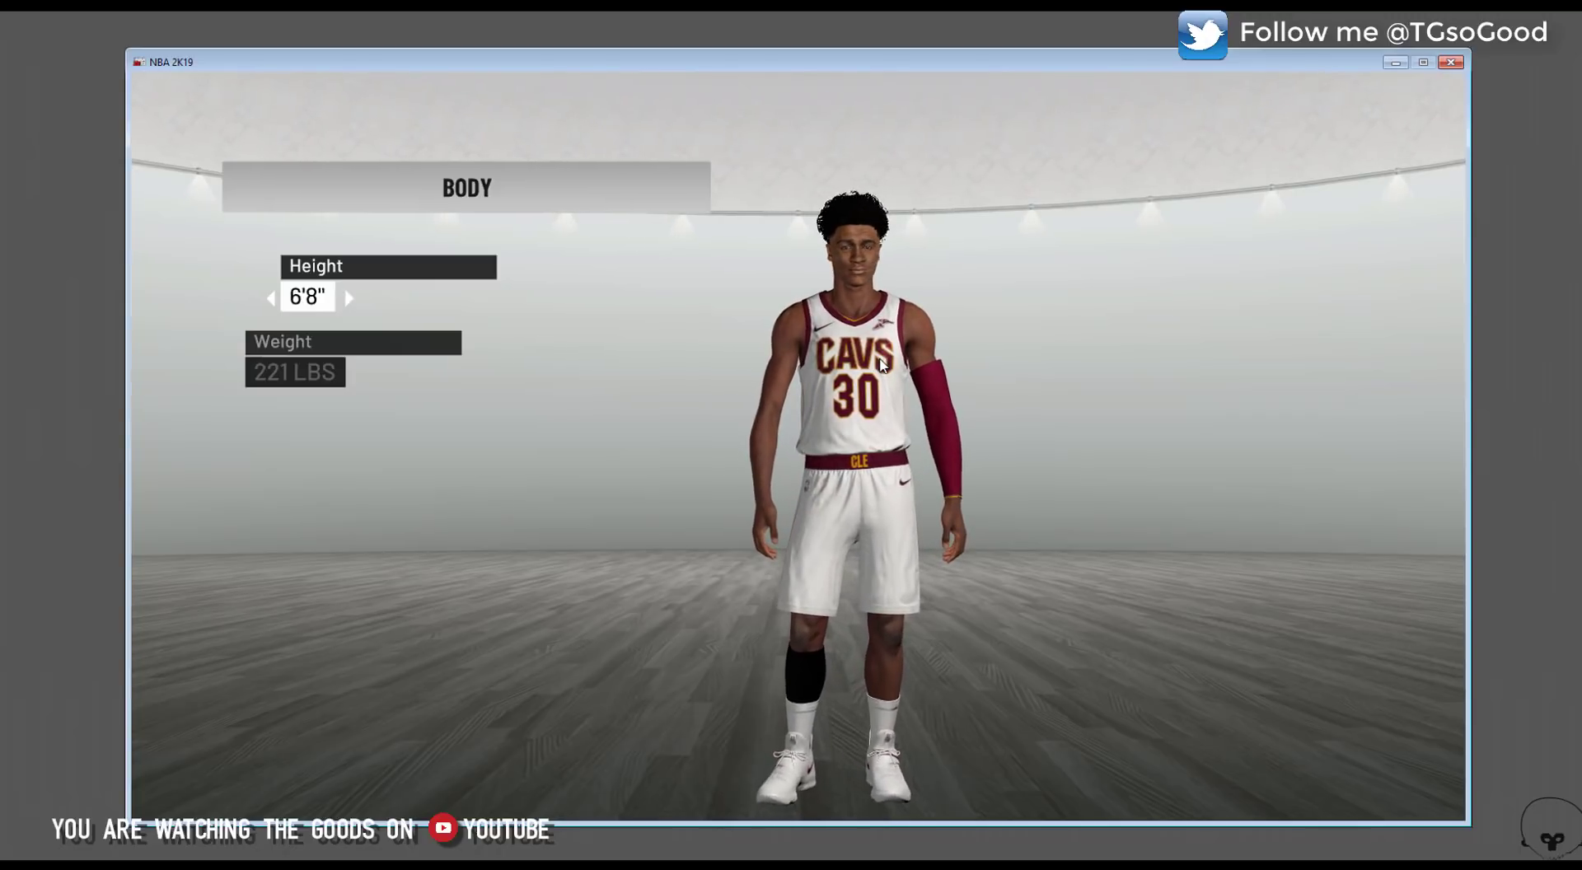
key(Escape)
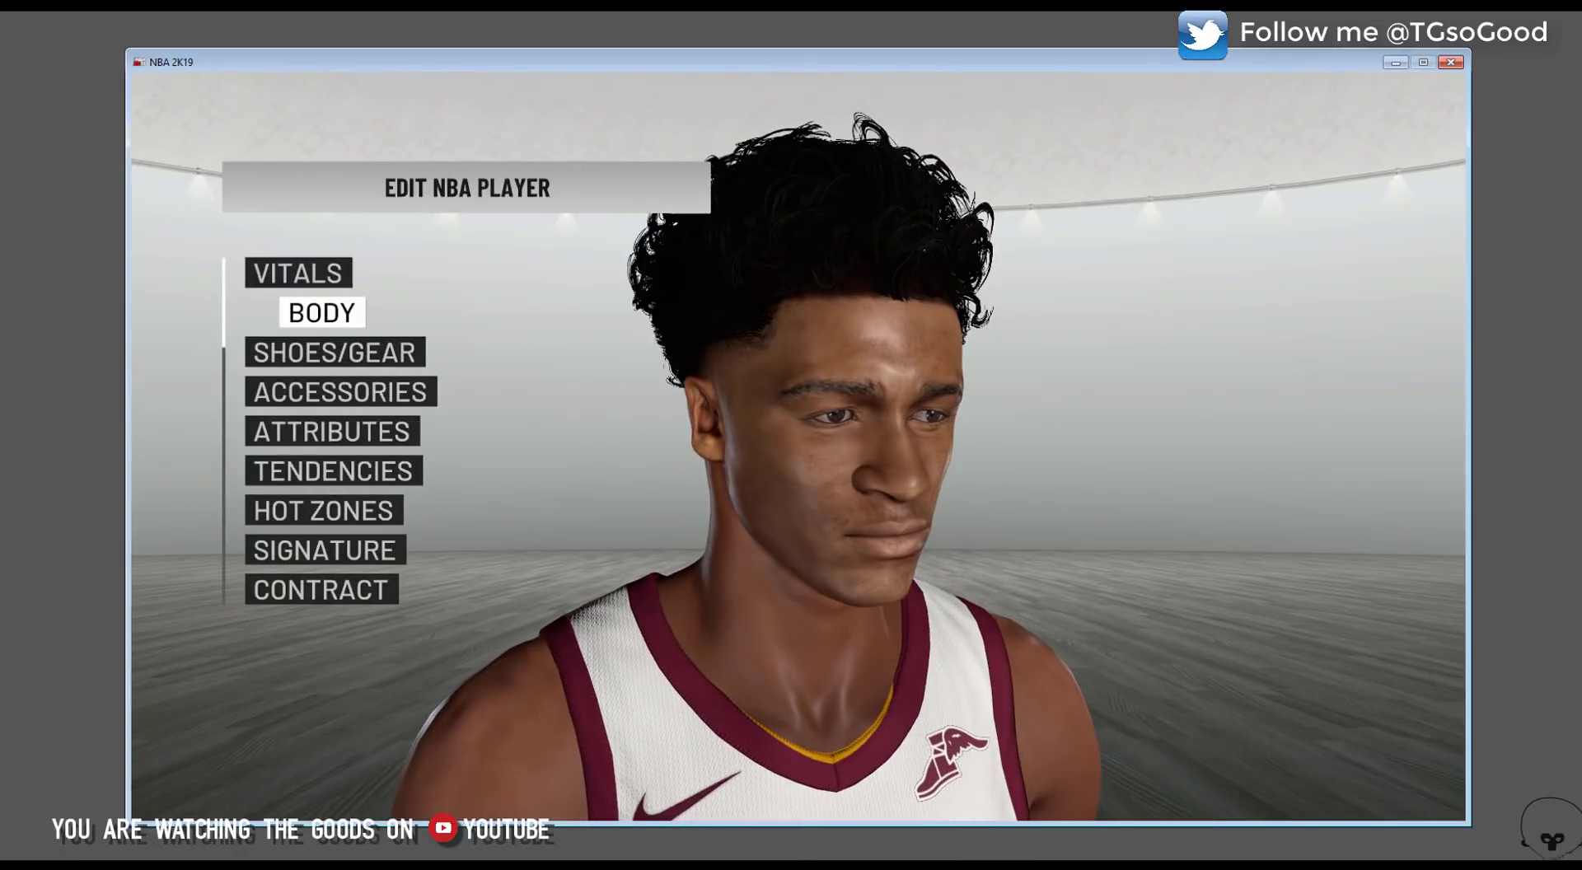
key(Escape)
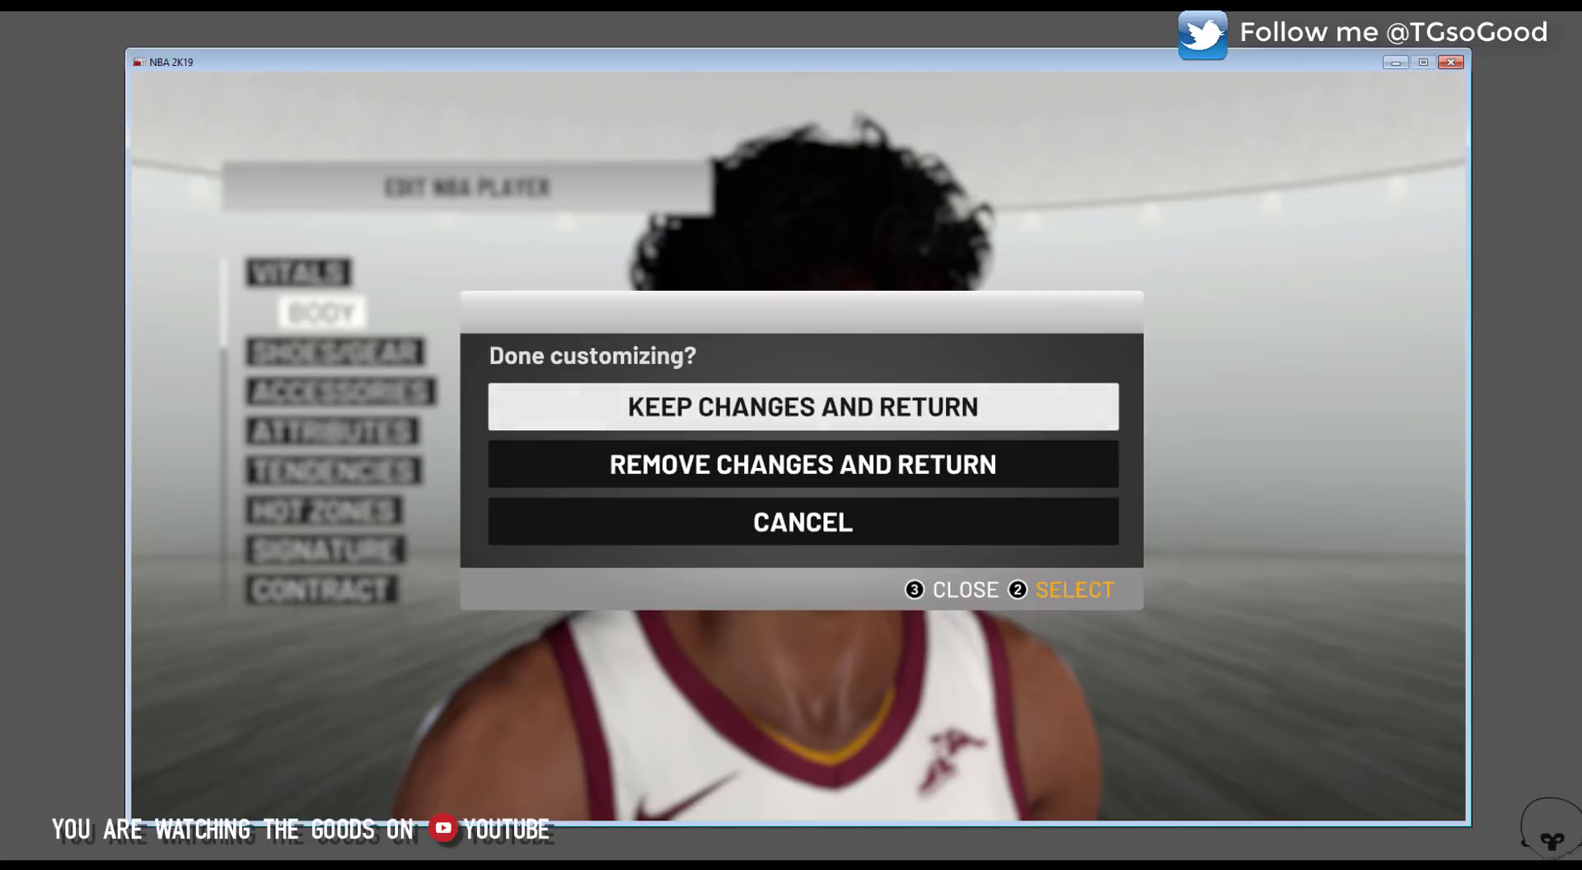
key(Down)
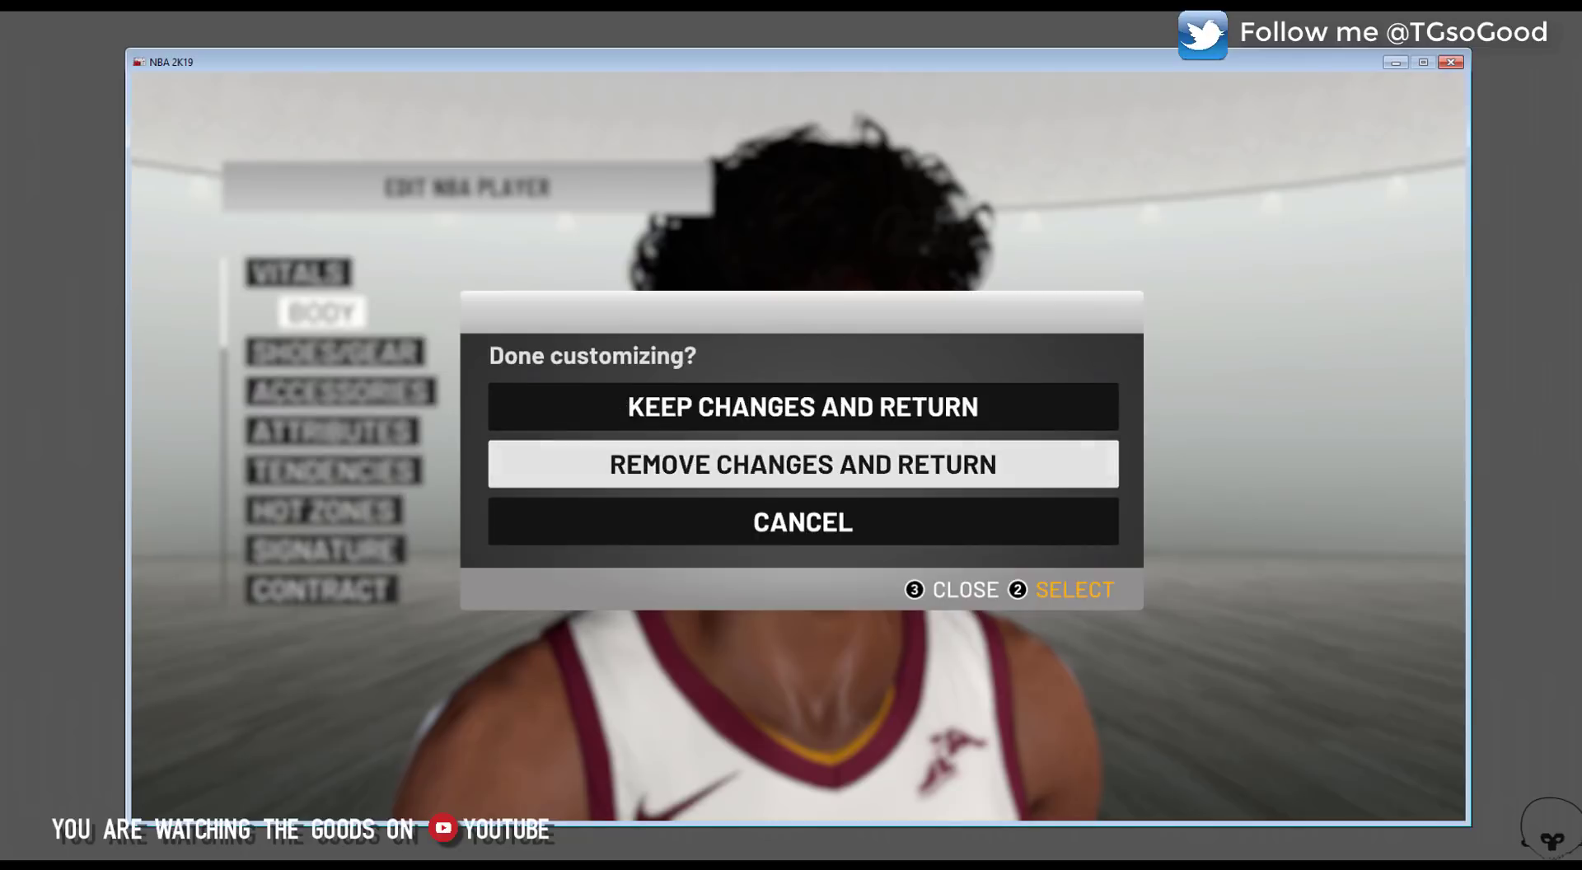
key(Return)
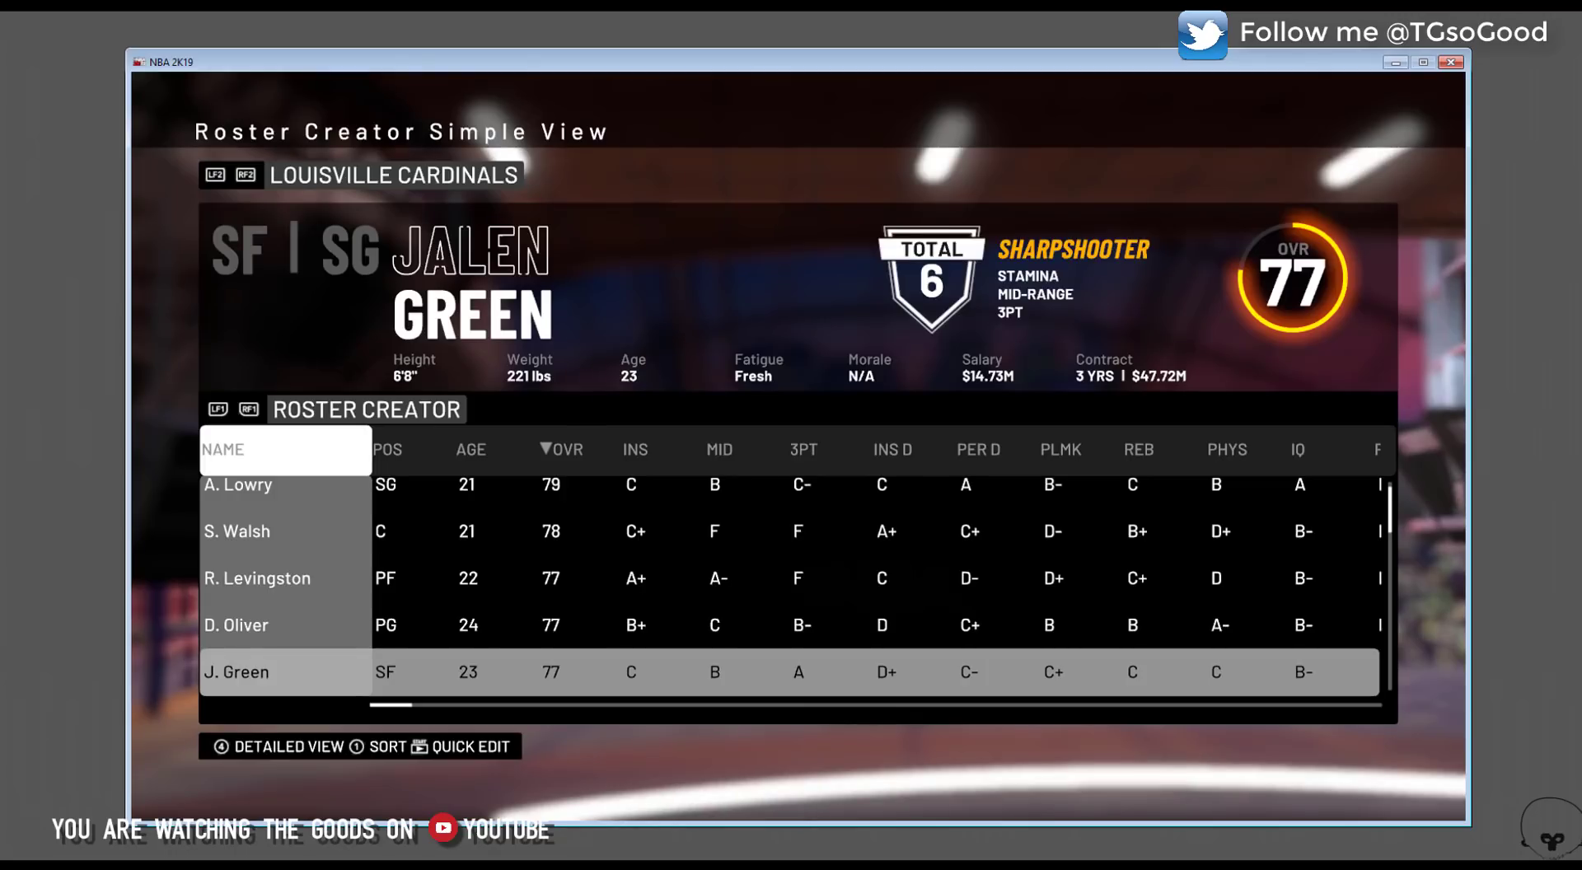